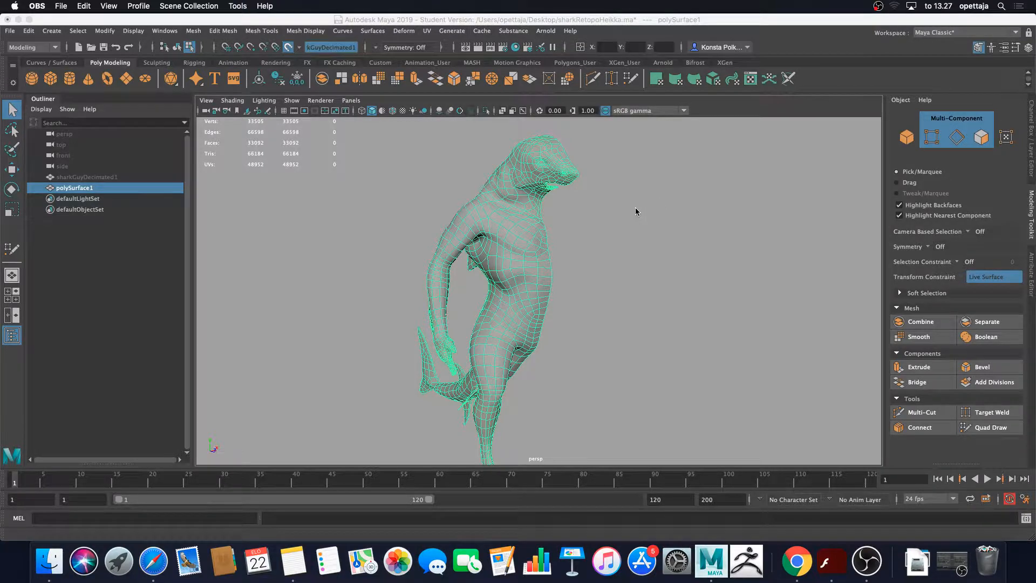
Turn off the live surface set on sharkGuyDecimated1
scroll(636, 210, "up", 5)
scroll(636, 210, "down", 5)
middle_click_drag(635, 211, 636, 214, "alt")
left_click_drag(635, 213, 595, 255, "alt")
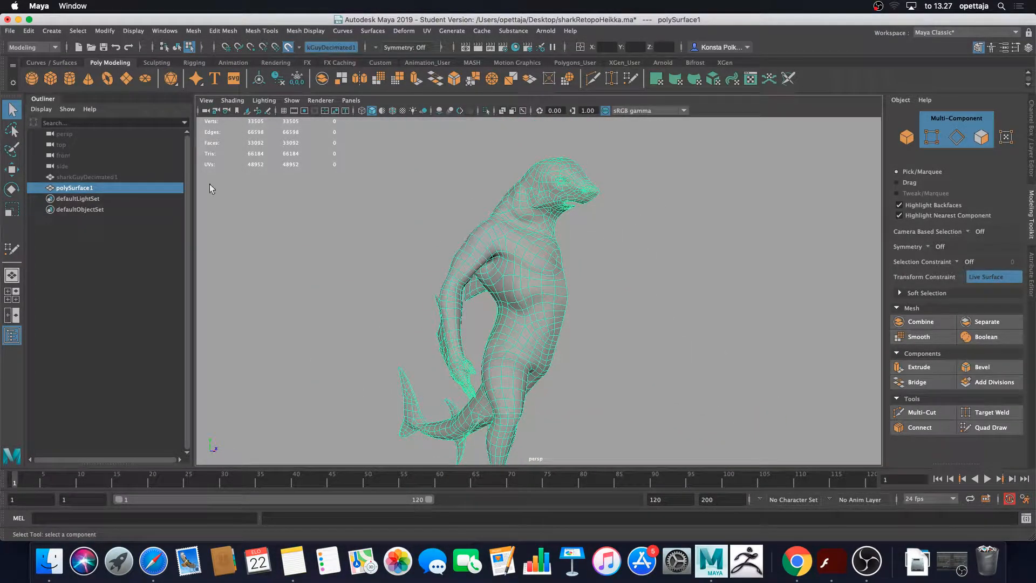
left_click(86, 177)
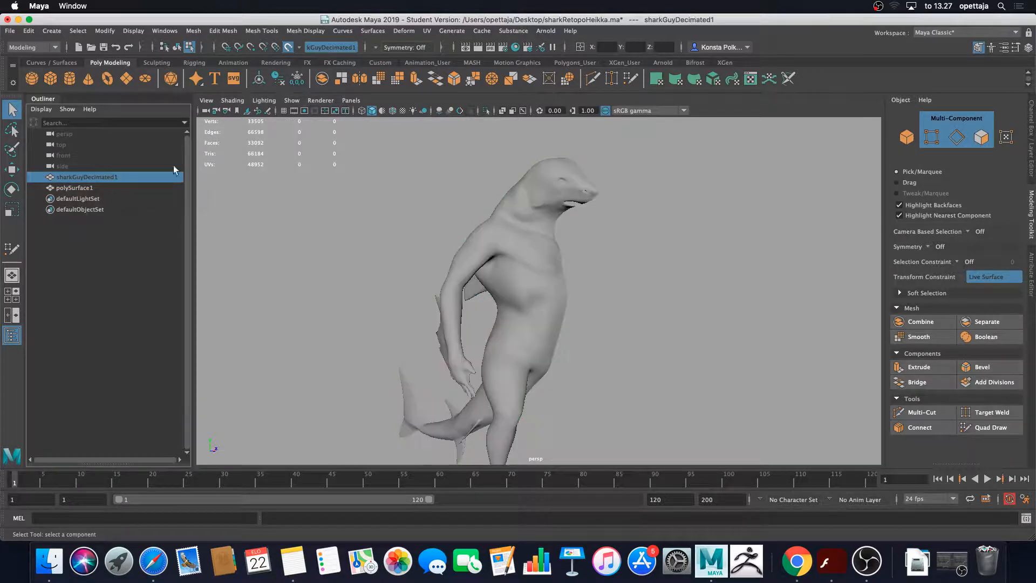
left_click(288, 47)
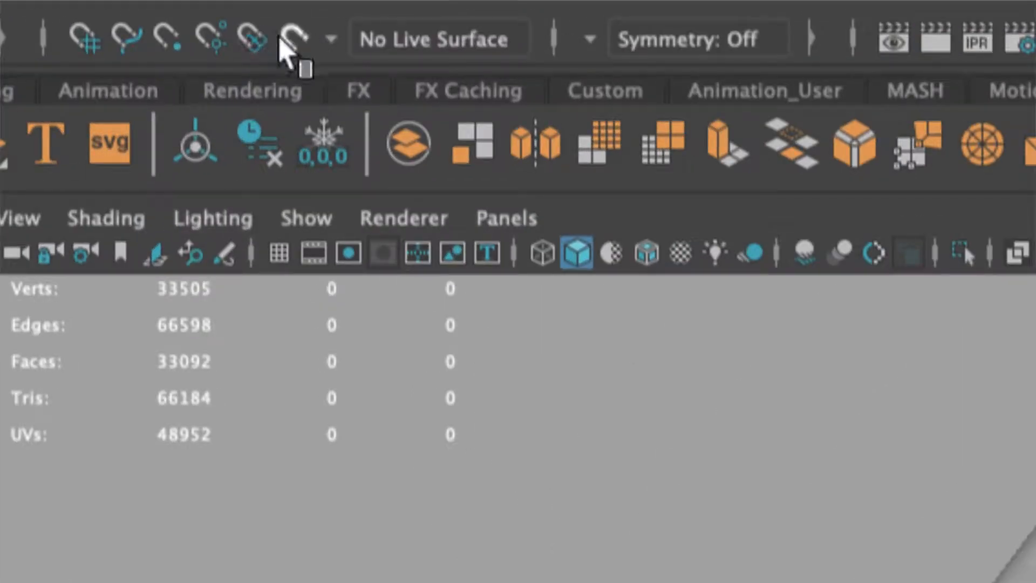
left_click(284, 47)
left_click(280, 36)
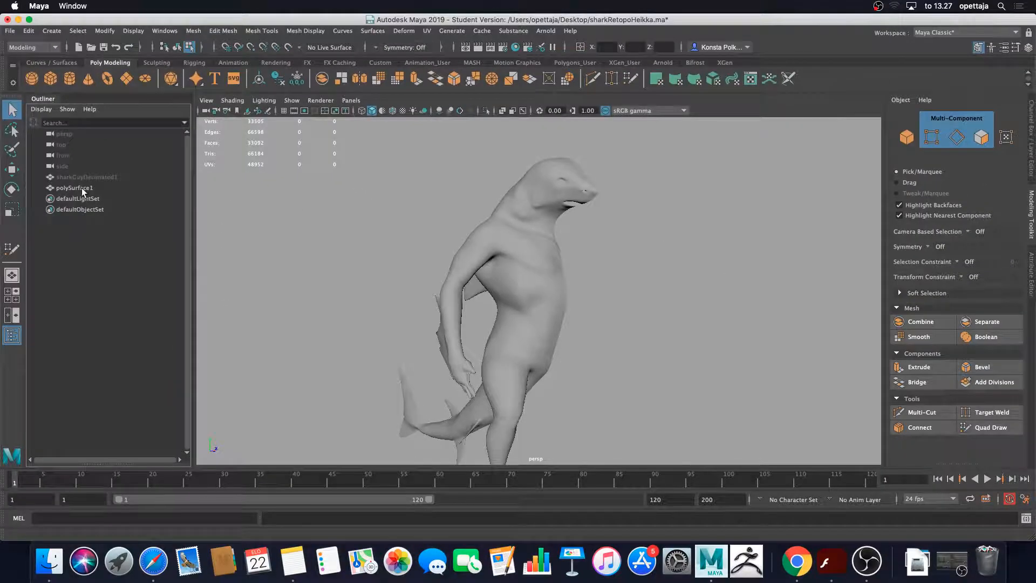
Unhide the high-resolution sharkGuyDecimated1 mesh and delete it from the scene
left_click(88, 180)
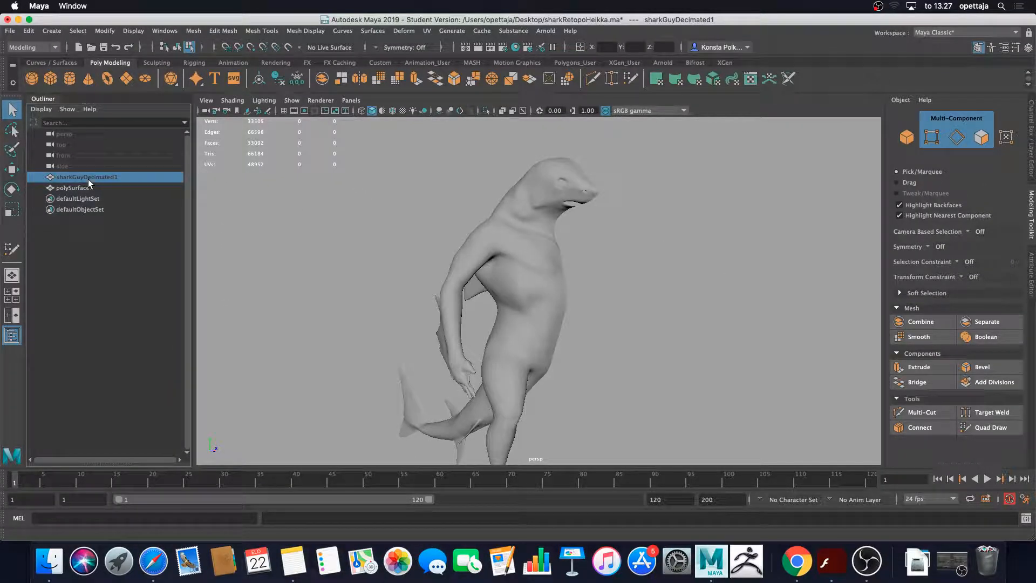
key("h")
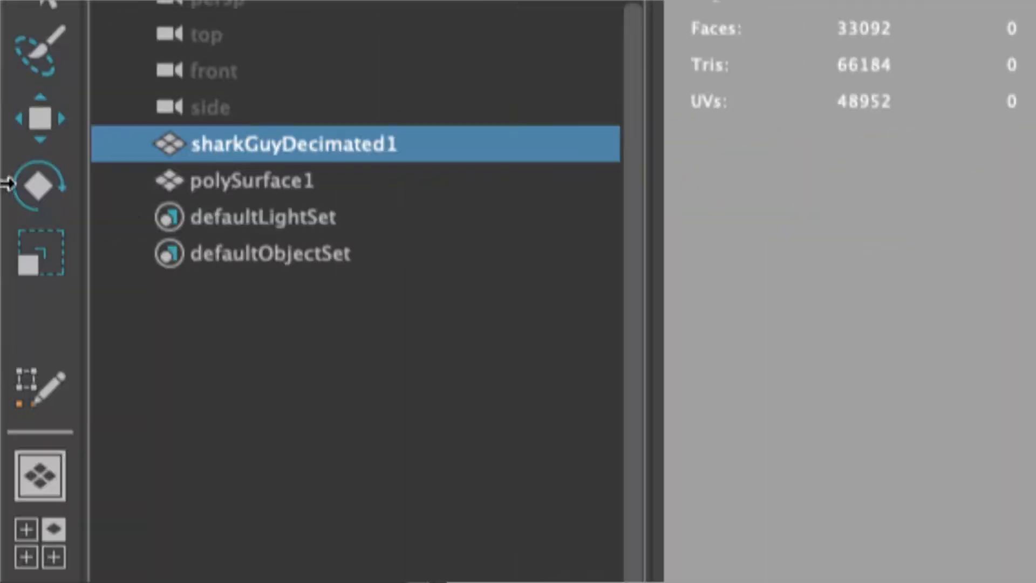
left_click_drag(7, 184, 331, 154)
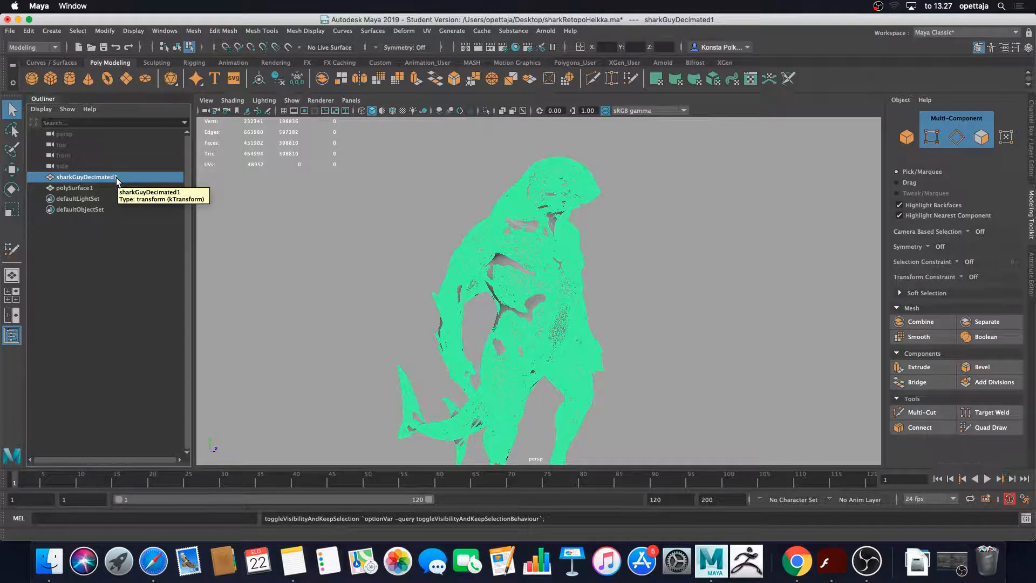
key("Delete")
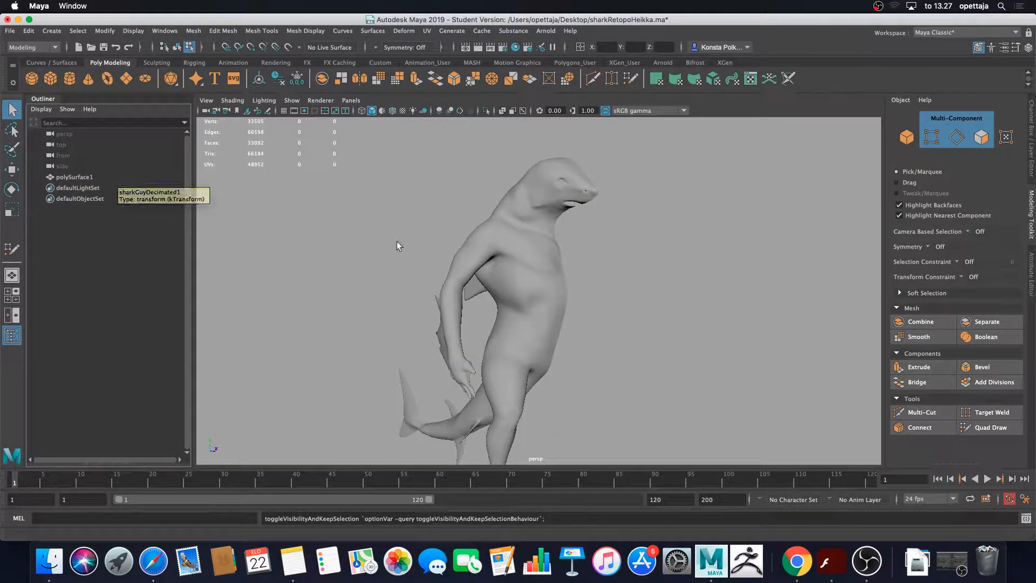
Return polySurface1 from component selection to object mode and select the whole mesh
left_click(511, 254)
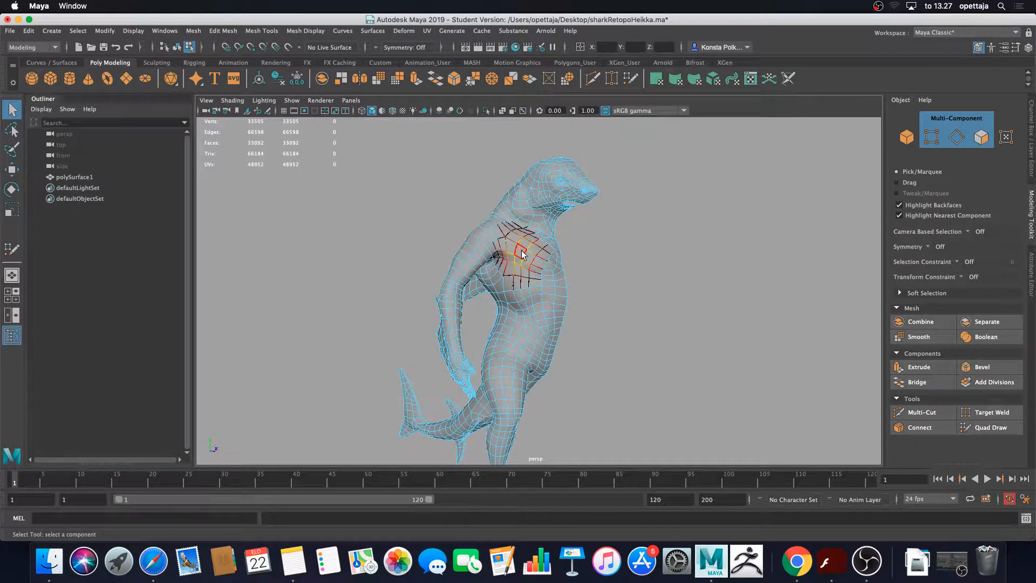
key("F12")
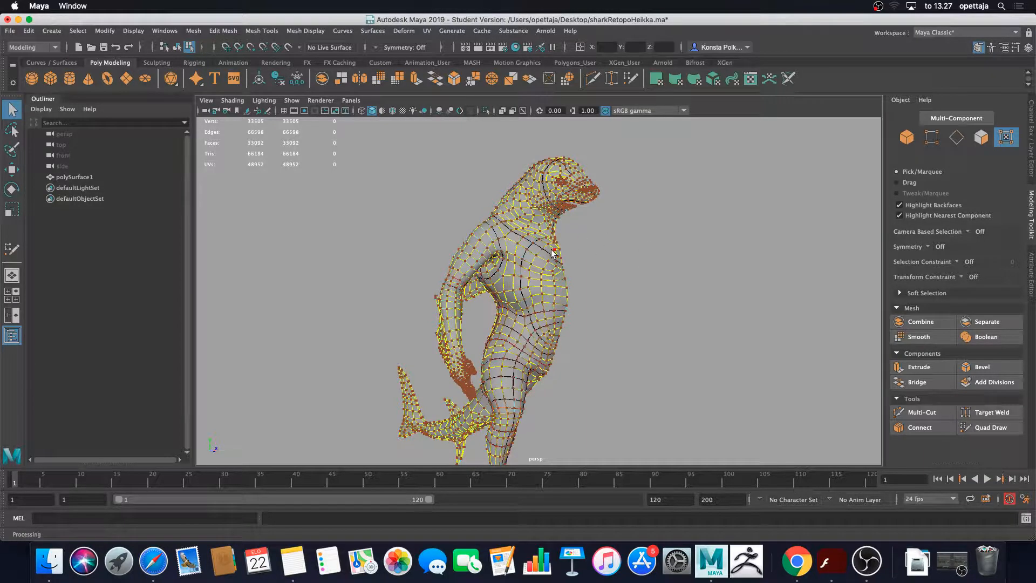
right_click_drag(548, 254, 599, 232)
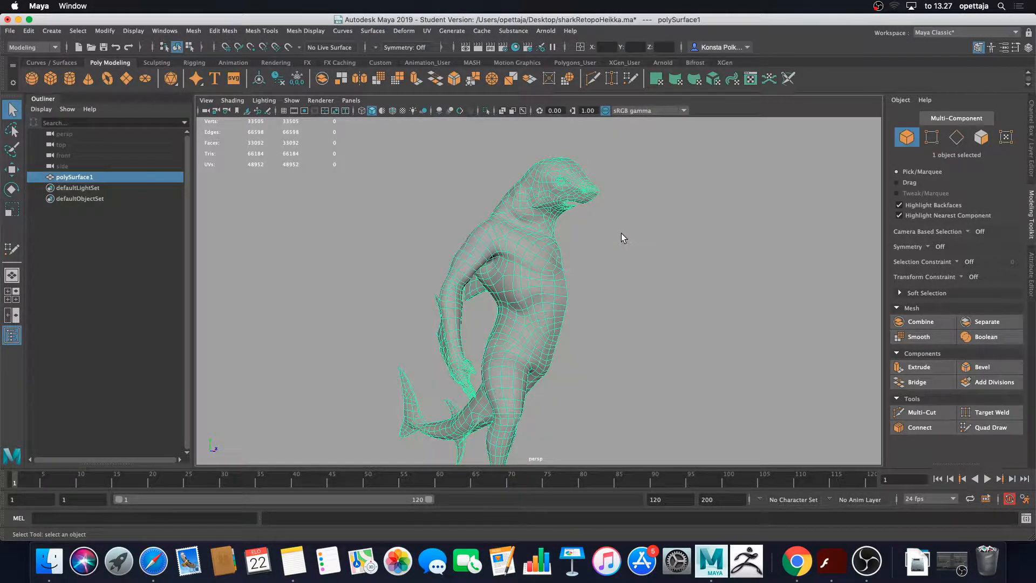
left_click(619, 235)
left_click(548, 254)
left_click_drag(678, 271, 660, 258, "alt")
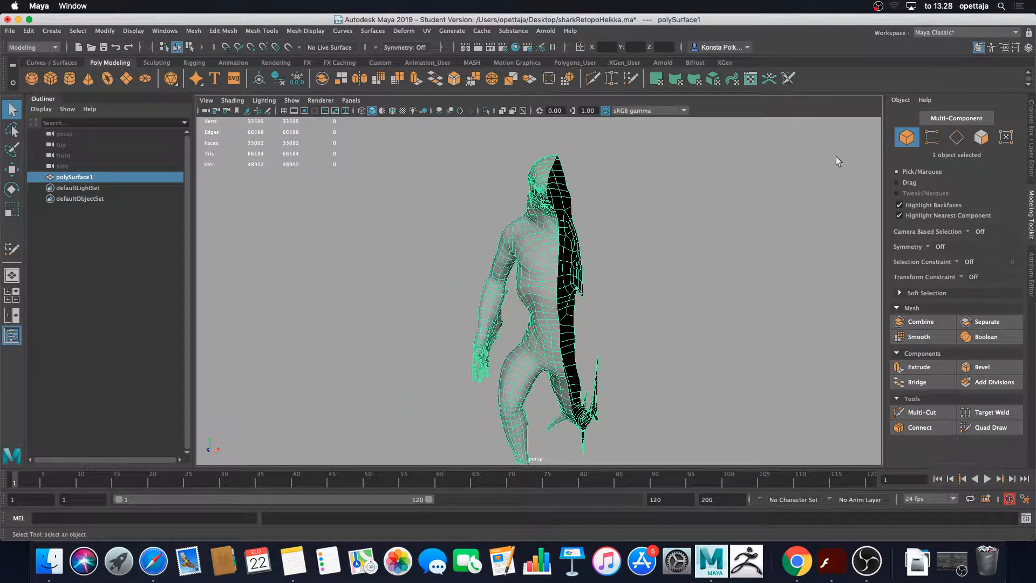
Show the channel and input information for polySurface1 and examine its accumulated construction history
left_click(1005, 47)
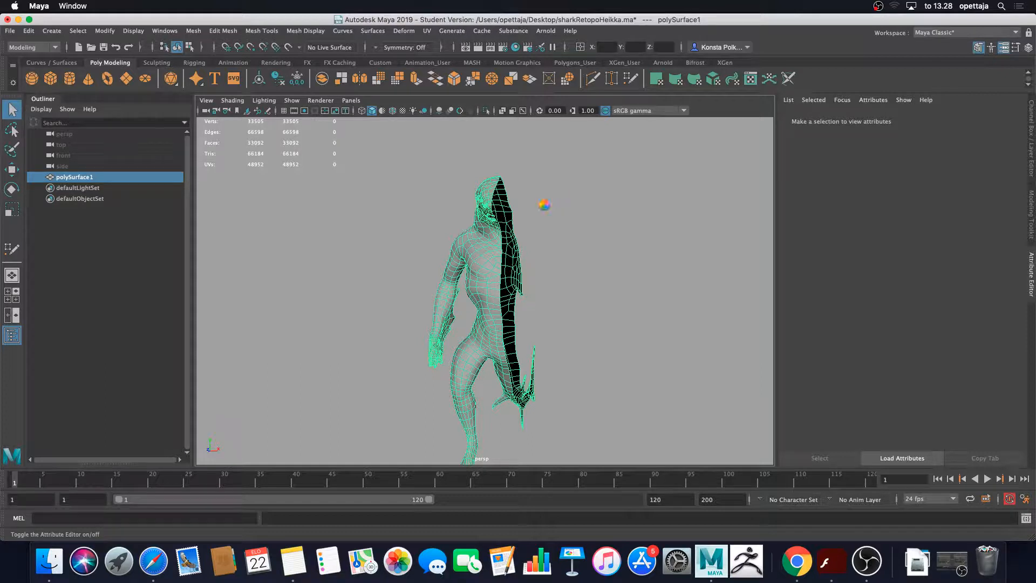
left_click(570, 255)
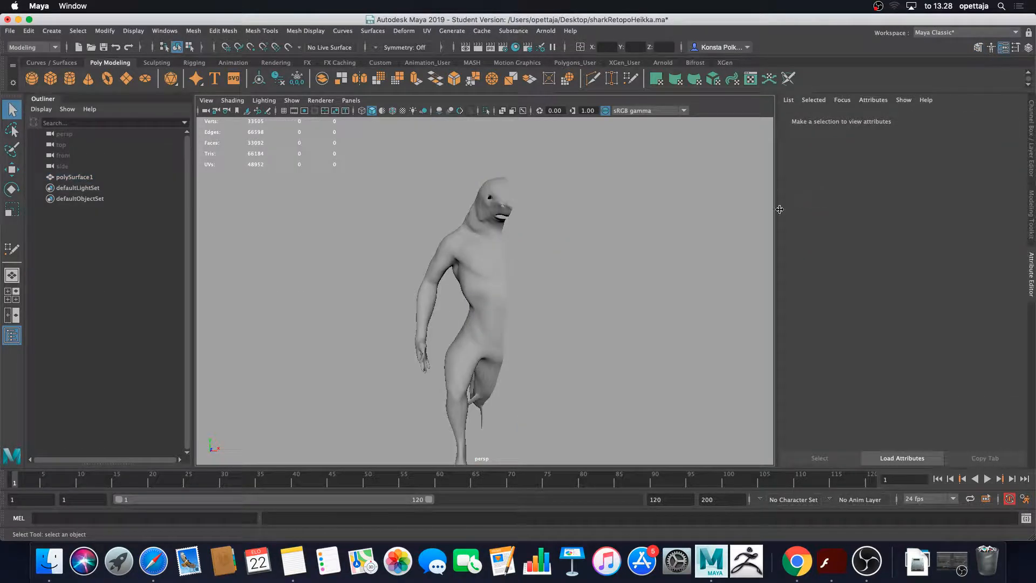
left_click(495, 266)
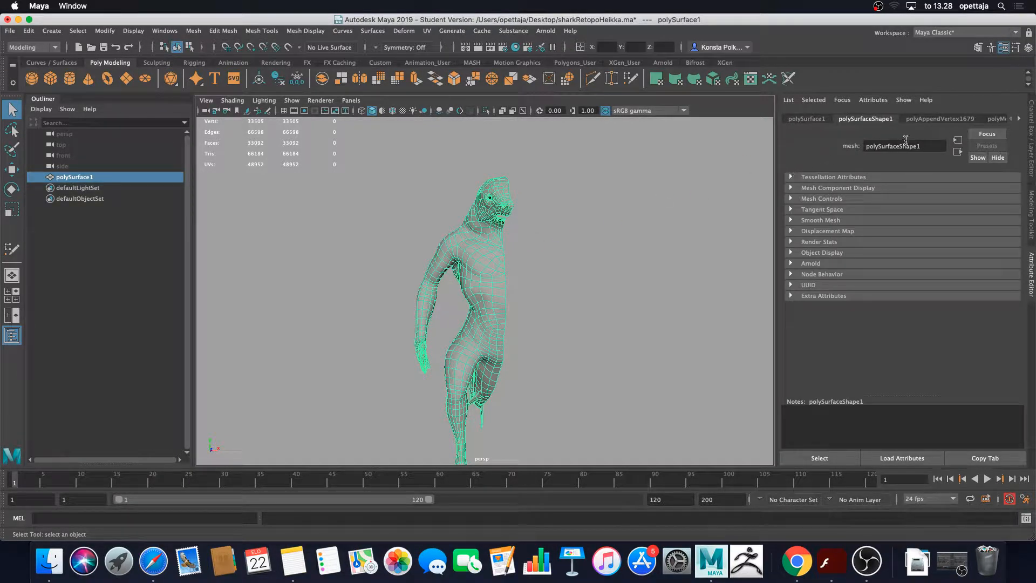
left_click(1028, 47)
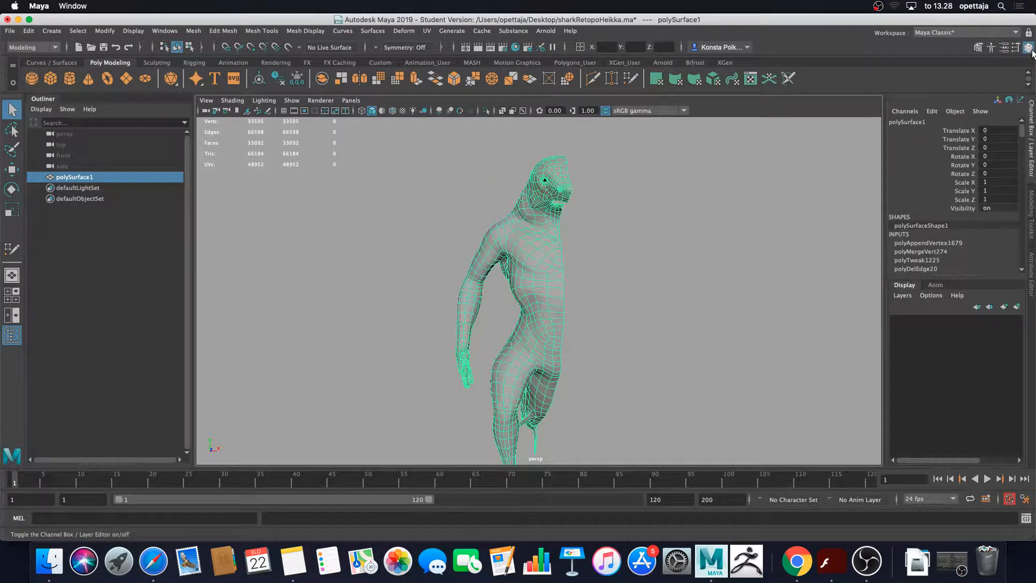
scroll(976, 195, "down", 20)
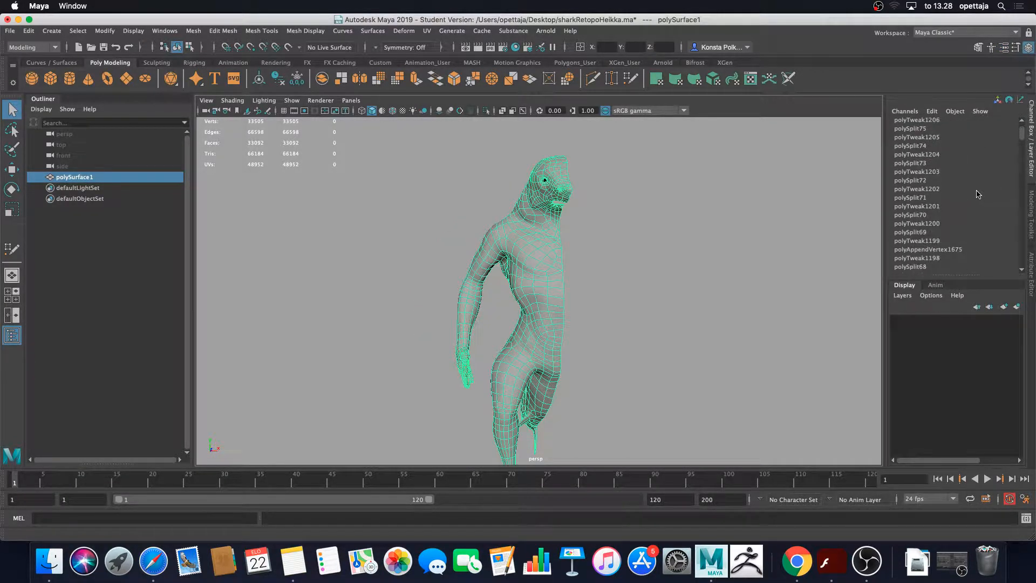
scroll(977, 195, "down", 10)
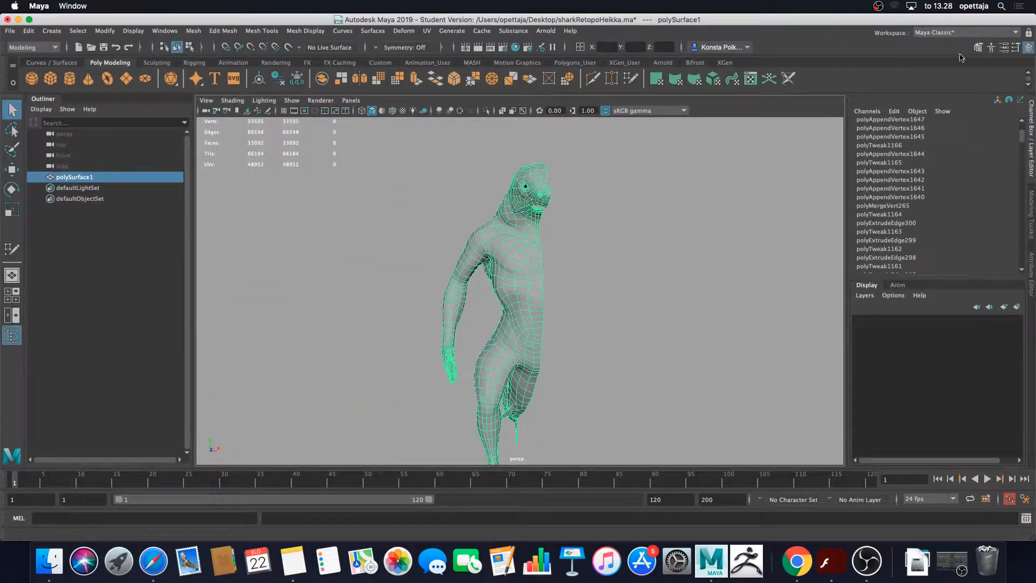
scroll(725, 464, "down", 8)
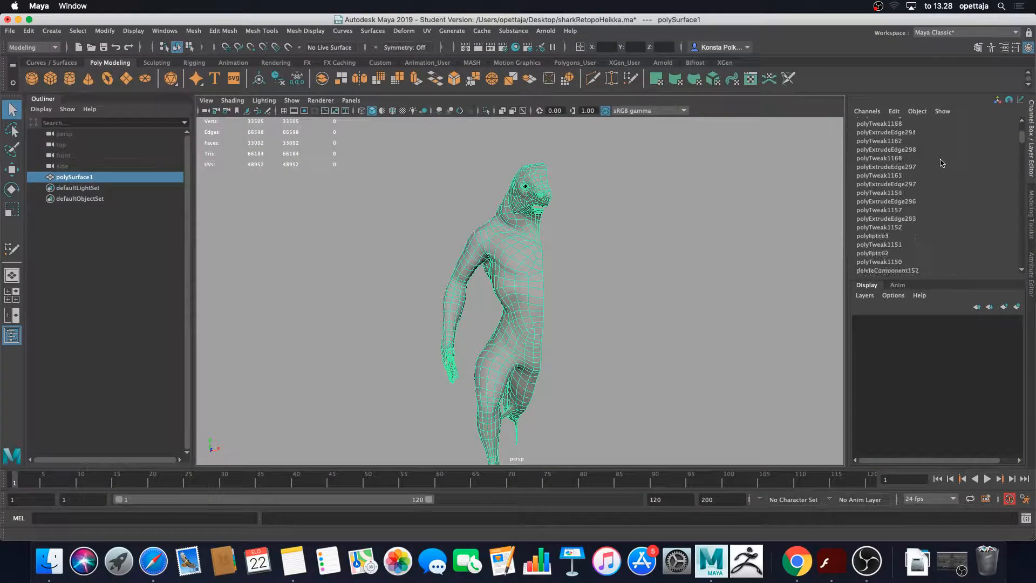
scroll(944, 167, "down", 20)
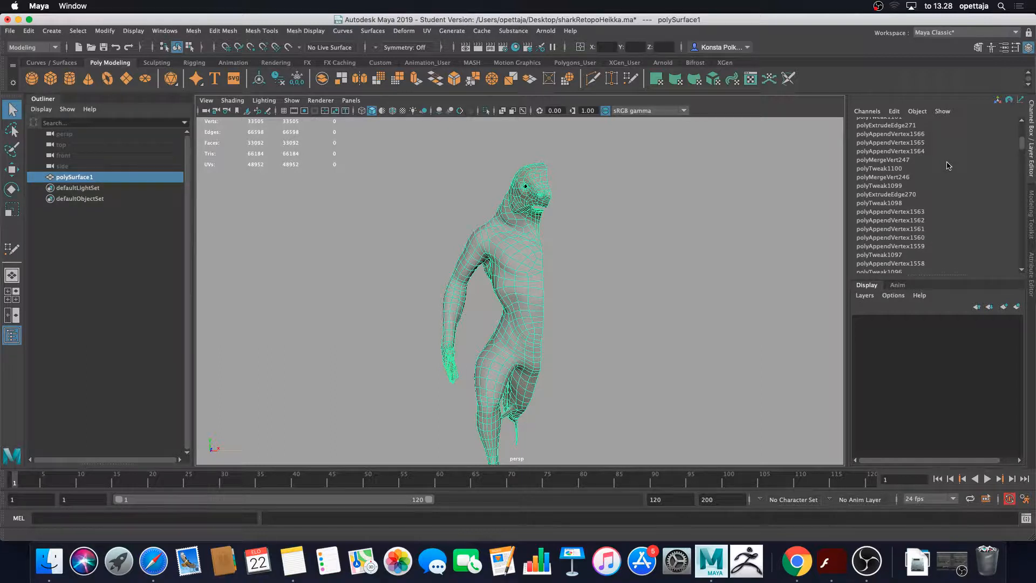
Delete the construction history of polySurface1
left_click(27, 32)
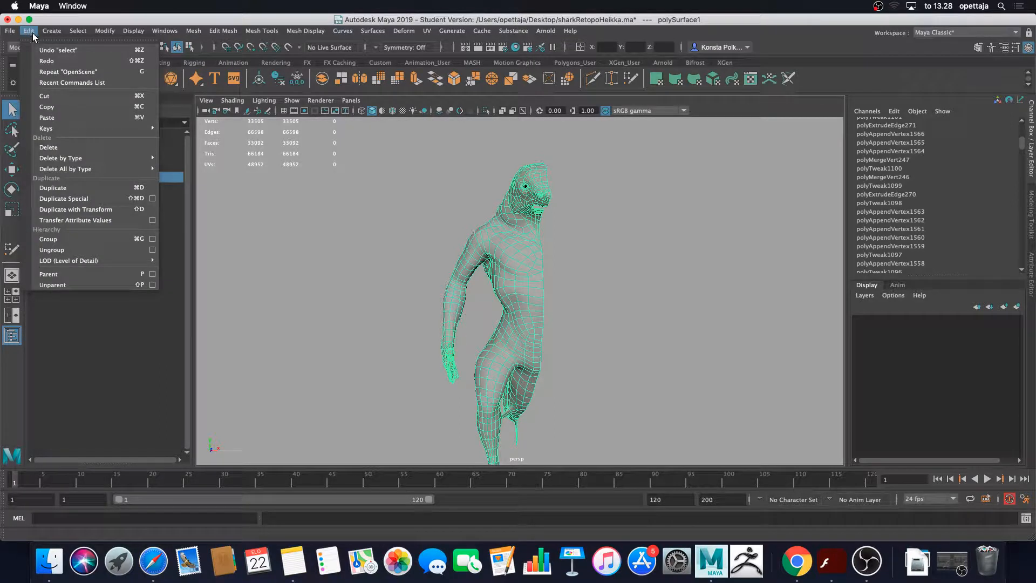
mouse_move(86, 158)
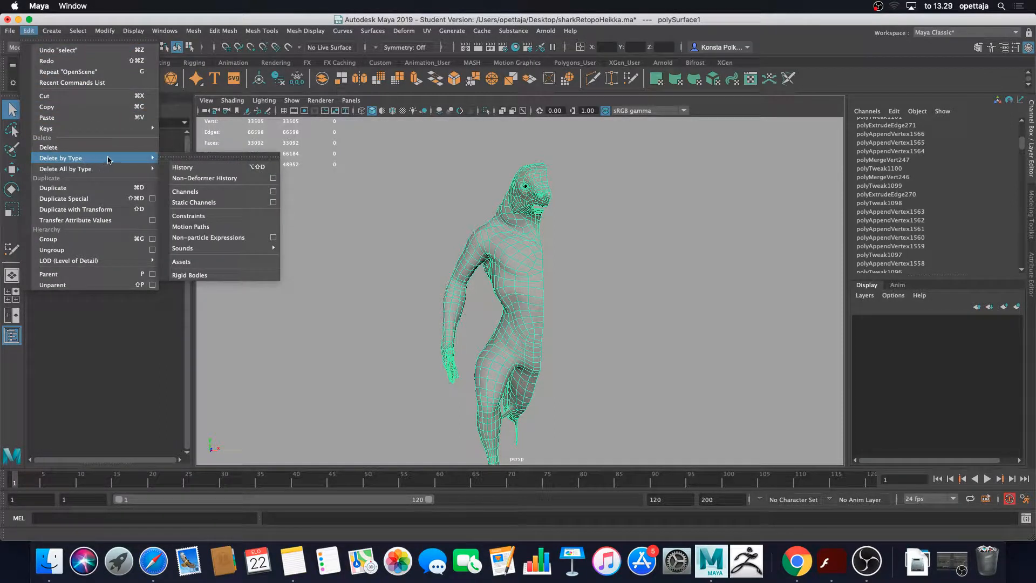
left_click(195, 168)
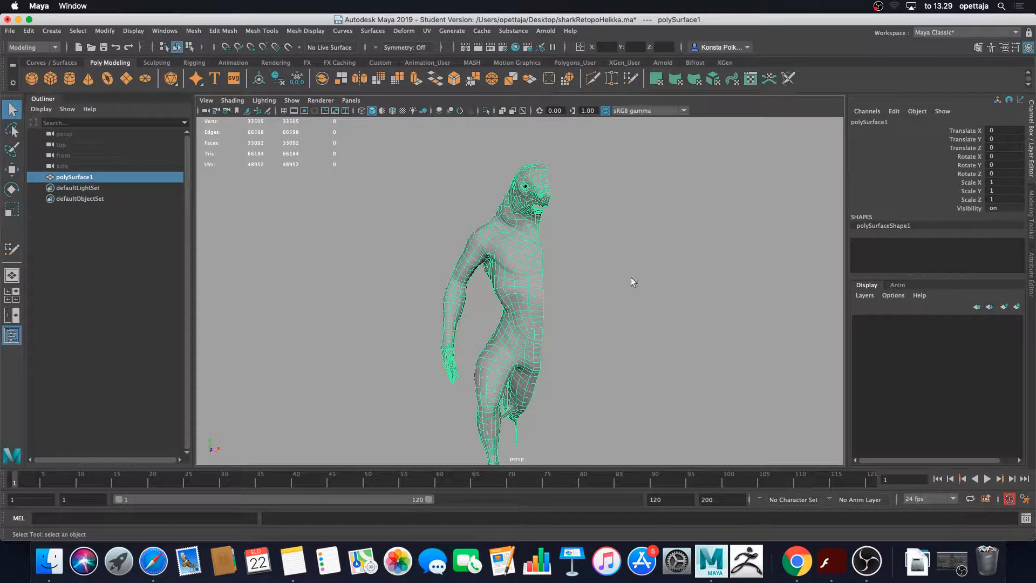
Rename the polySurface1 mesh to SharkLowPoly_GEO
left_click_drag(632, 278, 668, 262, "alt")
left_click(668, 262)
left_click(588, 257)
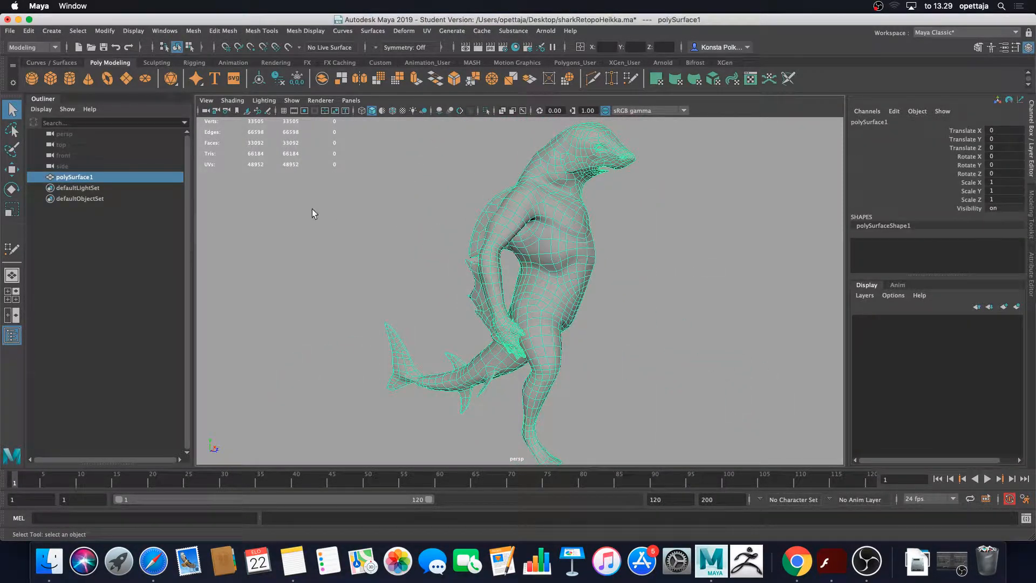
double_click(79, 177)
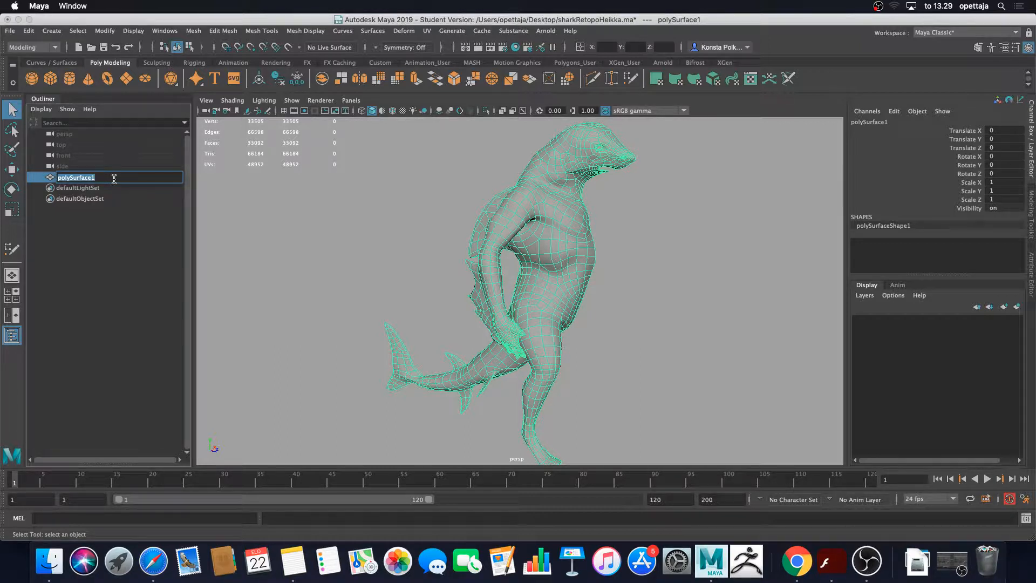
type("s")
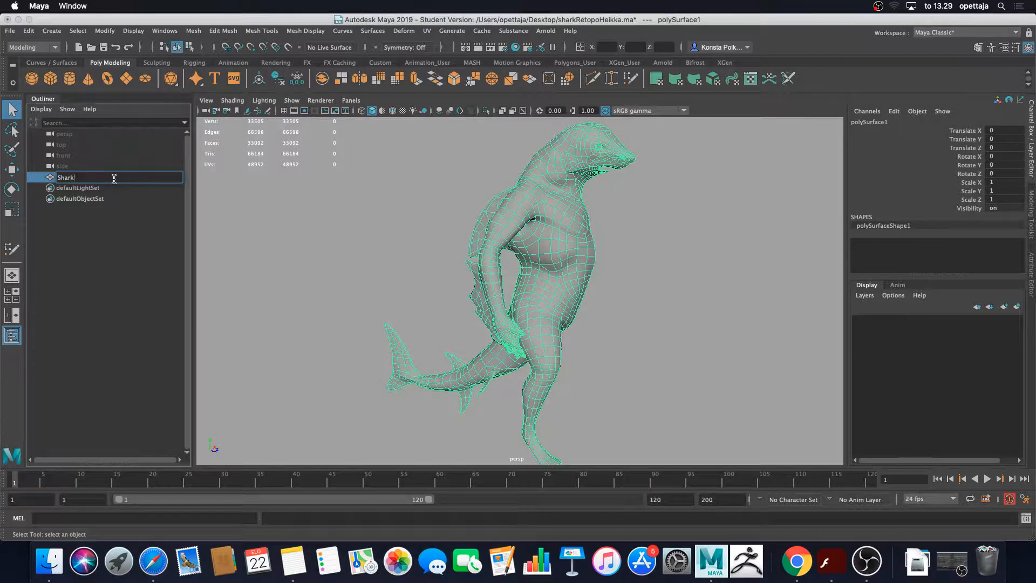
type("harkLowPoly")
key("Return")
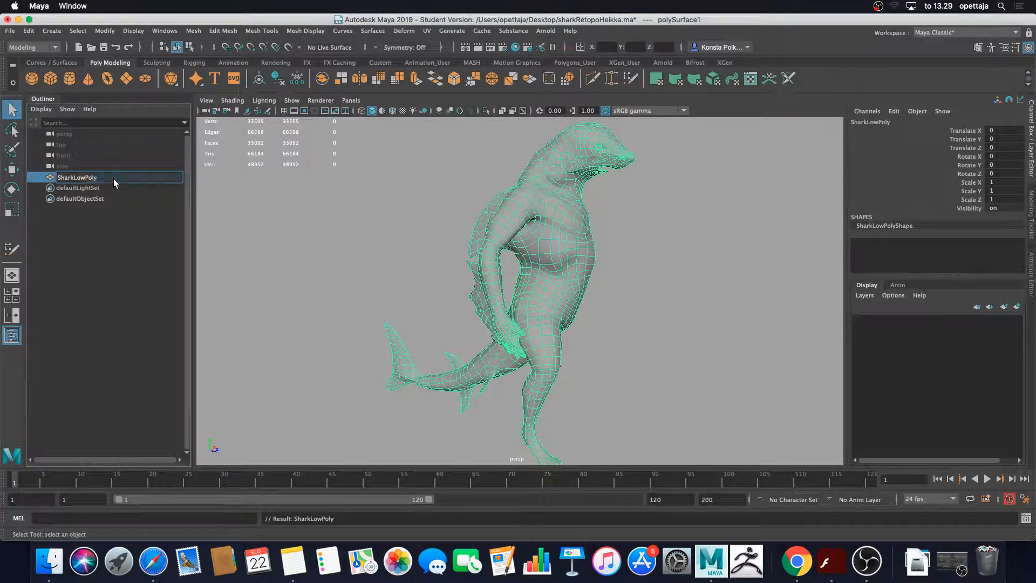
double_click(113, 178)
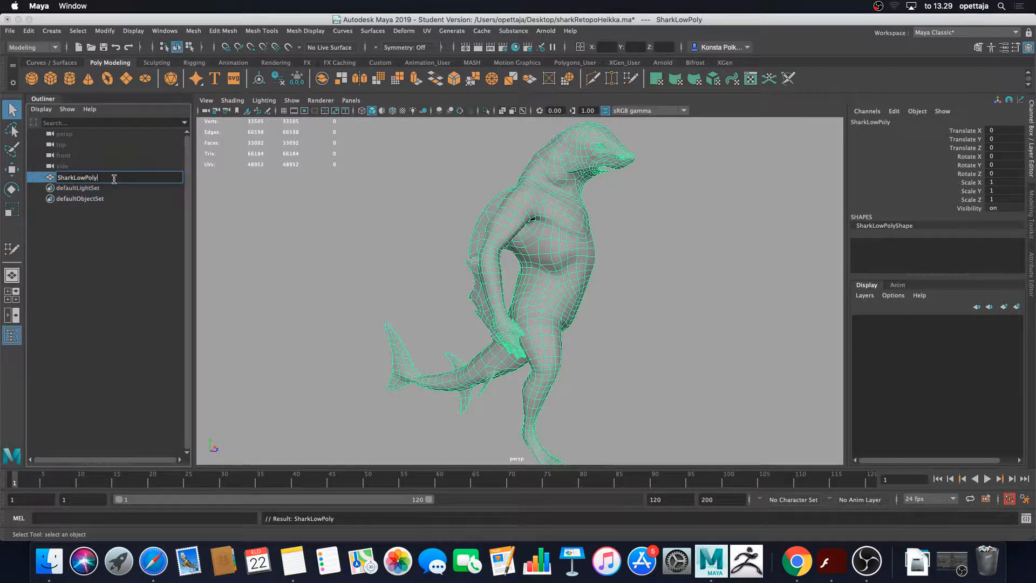
key("Return")
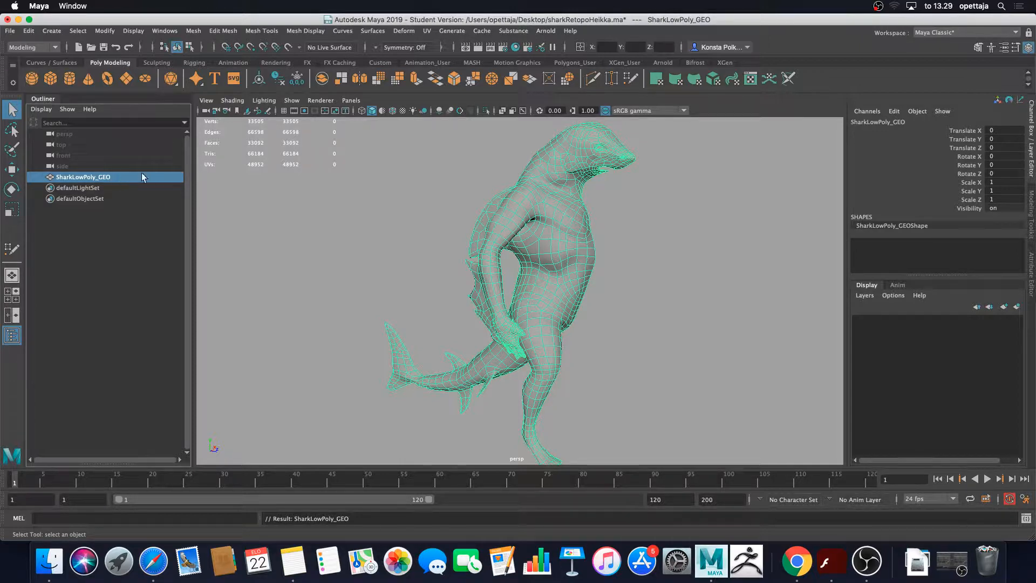
Display the viewport grid and check the half mesh's open side against the centre line
left_click_drag(656, 234, 515, 253, "alt")
left_click(284, 110)
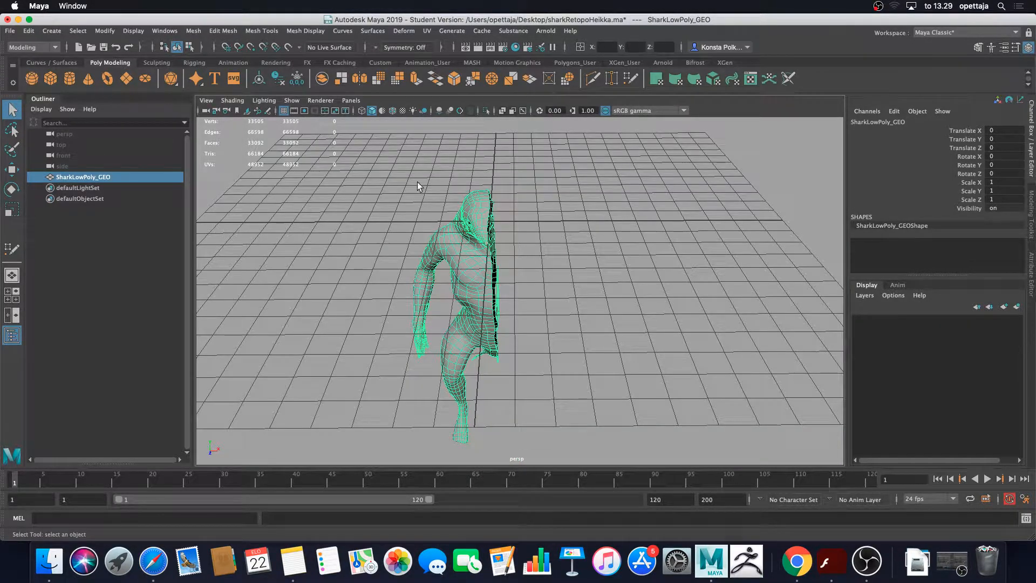
left_click_drag(578, 223, 480, 270, "alt")
scroll(491, 253, "down", 5)
scroll(500, 288, "down", 5)
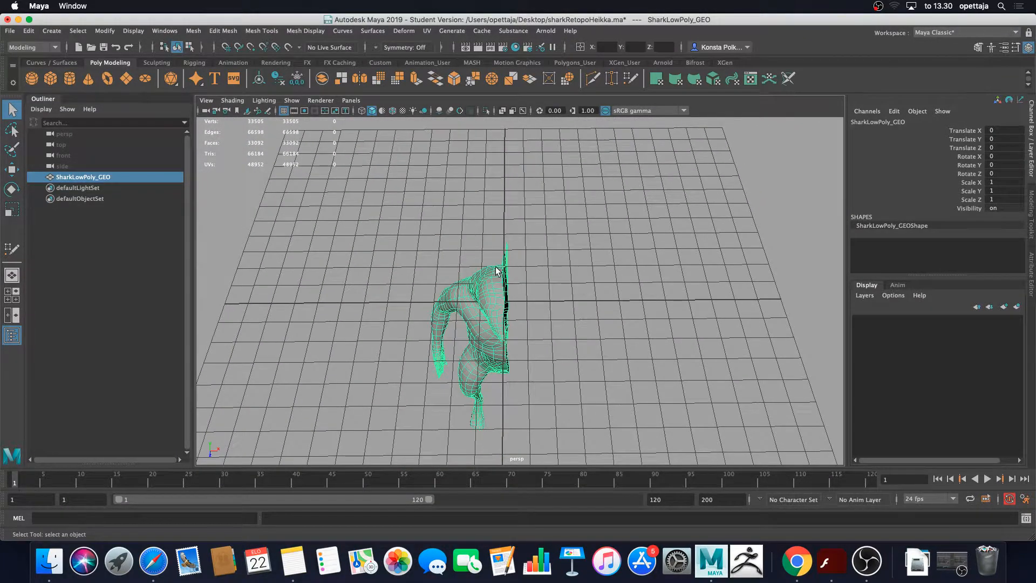
scroll(478, 269, "up", 6)
Switch SharkLowPoly_GEO to edge selection and select the open border loop along the centre line
right_click_drag(462, 256, 467, 229)
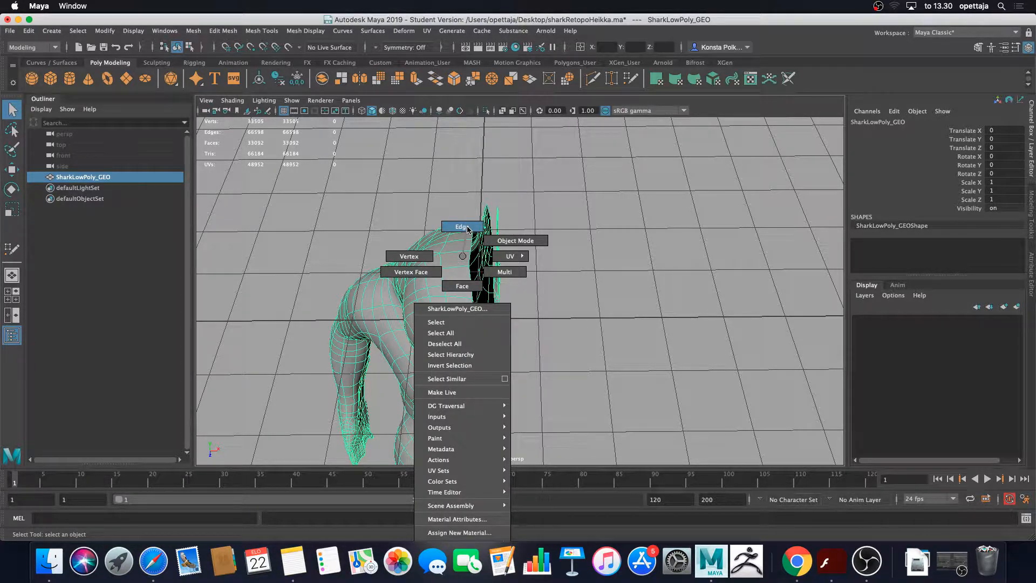
right_click_drag(467, 229, 467, 229)
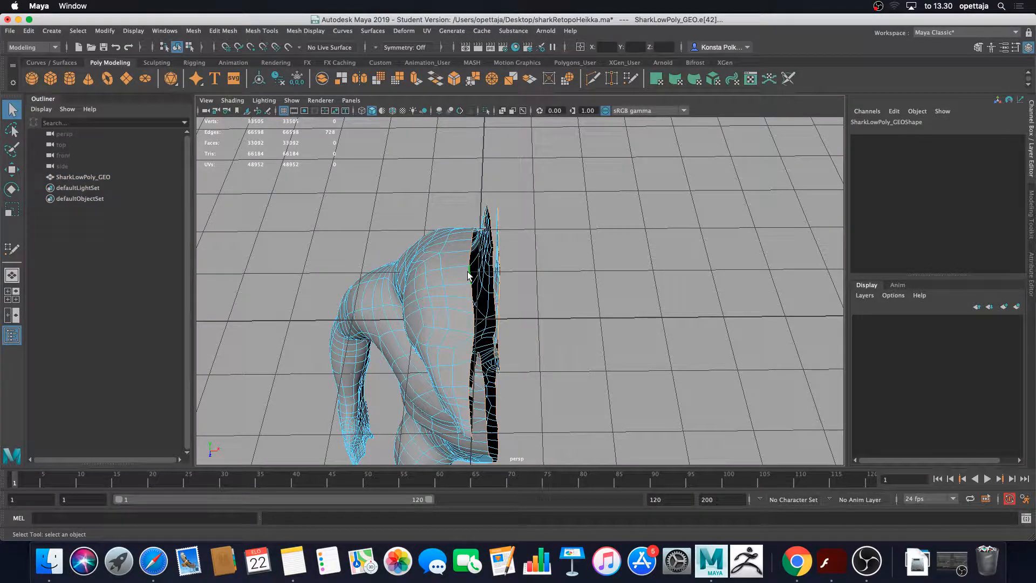
Deselect the border edges around the mouth opening, keeping only the centre line edges selected
left_click_drag(478, 285, 480, 270, "alt")
right_click_drag(480, 270, 495, 289, "alt")
left_click_drag(494, 293, 479, 271, "alt")
mouse_move(479, 270)
right_mouse_down("alt")
mouse_move(504, 259)
mouse_move(484, 254)
right_mouse_up("alt")
middle_click_drag(483, 254, 486, 305, "alt")
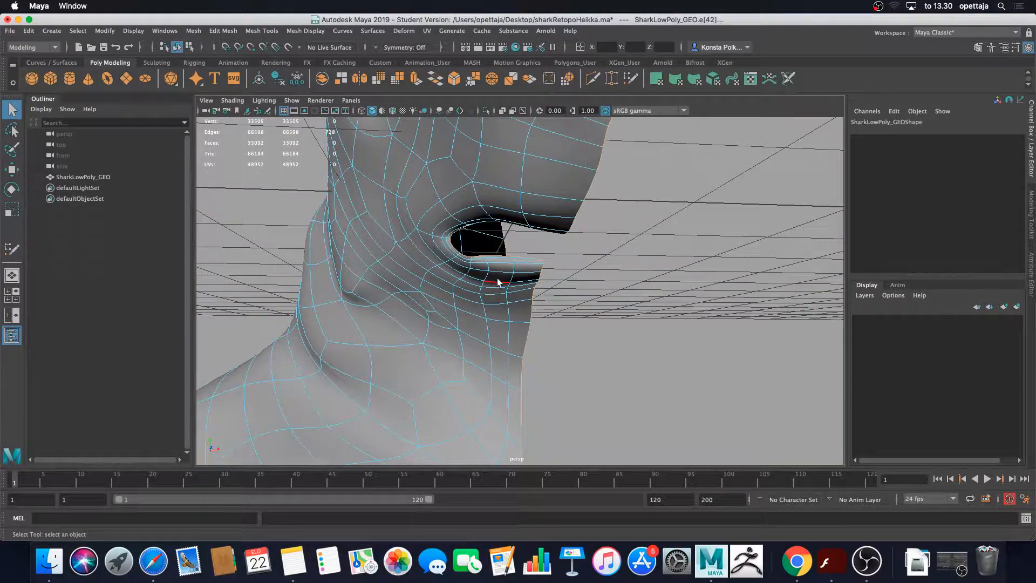
left_click_drag(498, 282, 492, 256, "alt")
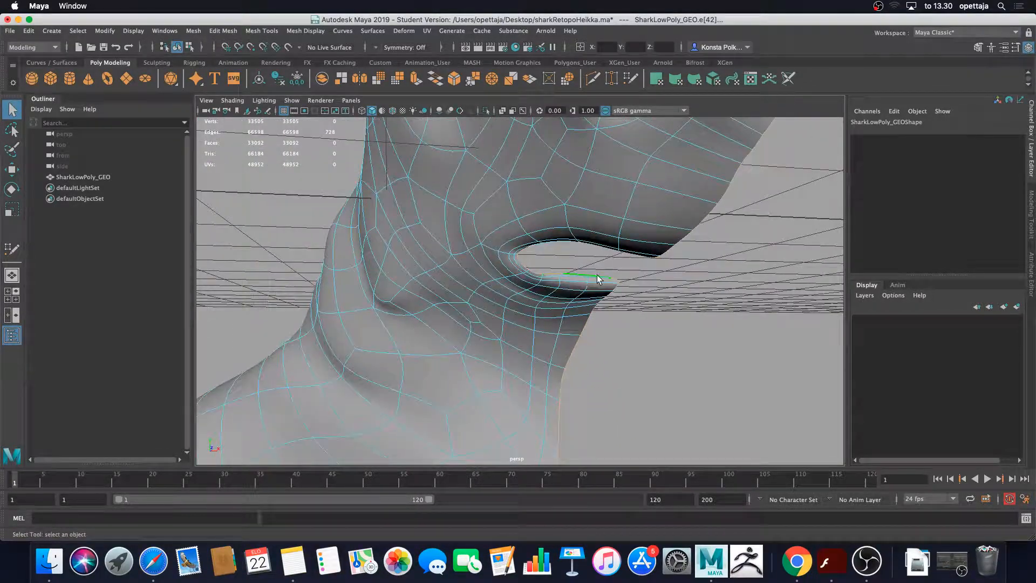
scroll(597, 278, "up", 10)
middle_click_drag(529, 263, 538, 223, "alt")
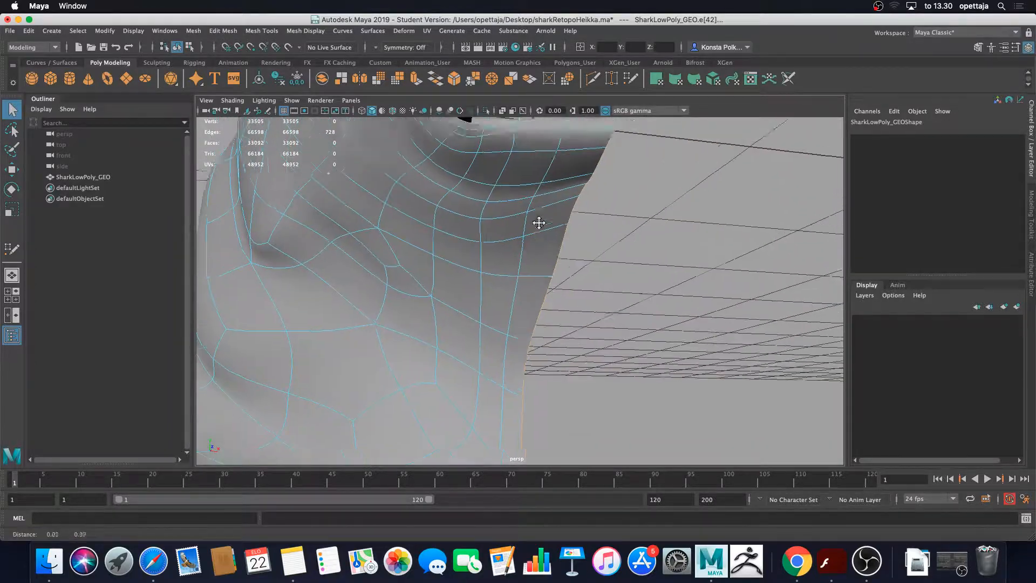
scroll(529, 248, "down", 5)
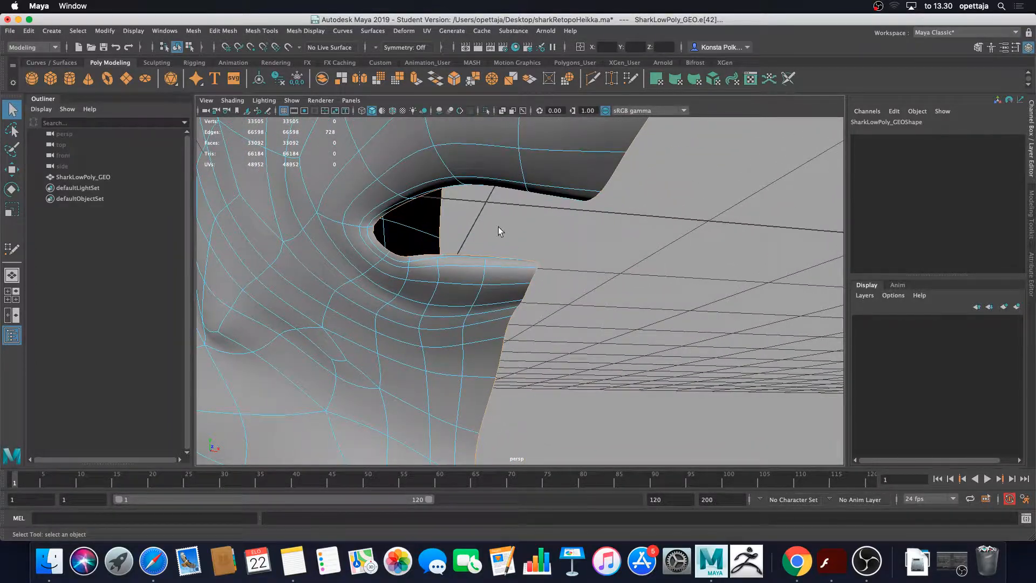
scroll(497, 226, "down", 5)
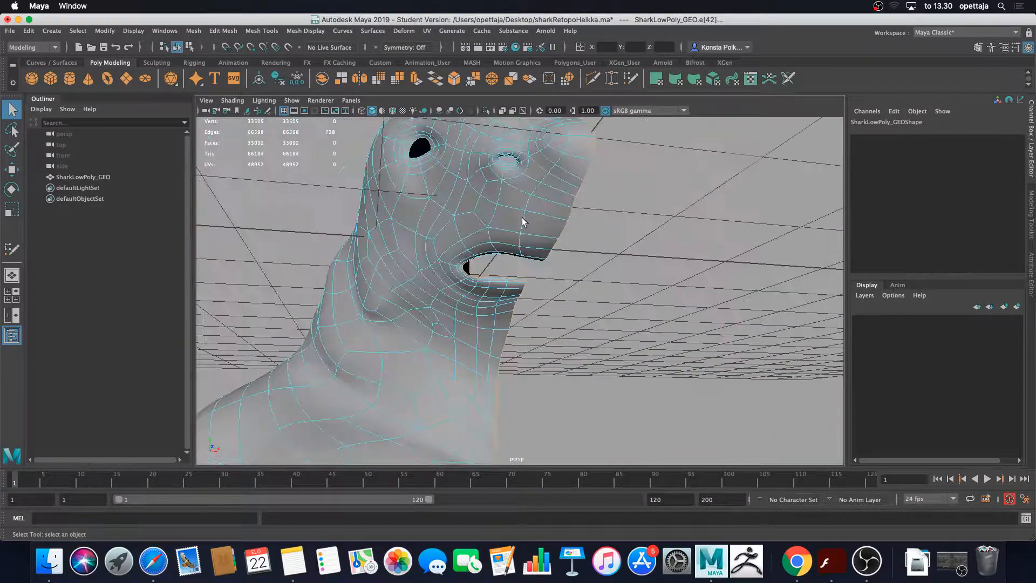
left_click_drag(523, 225, 467, 228, "alt")
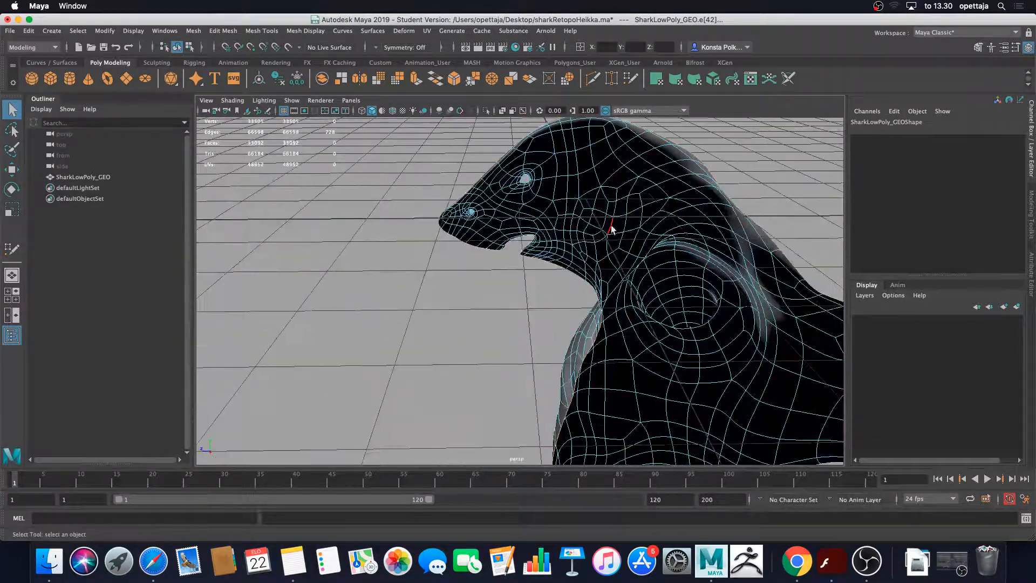
scroll(607, 232, "up", 5)
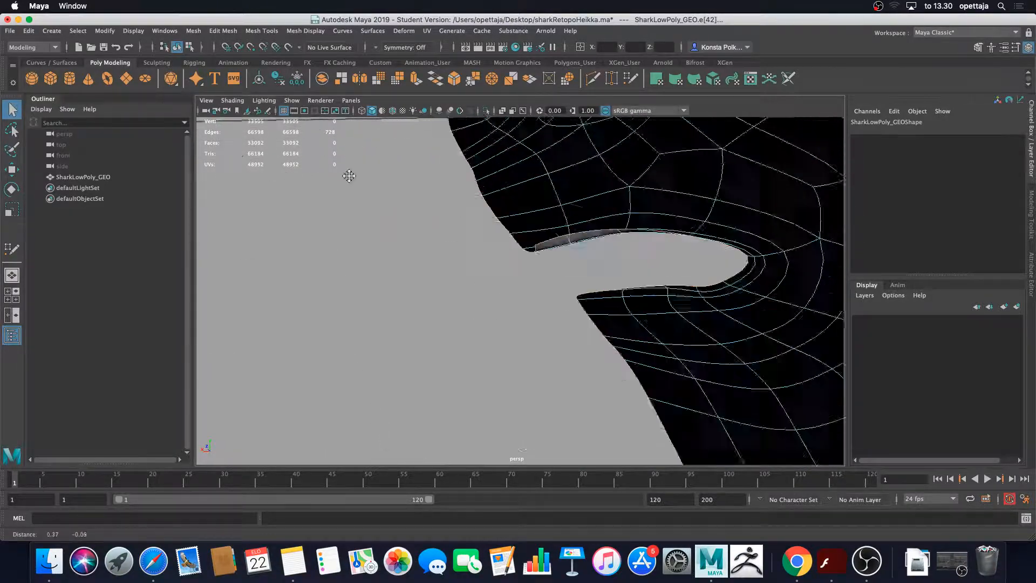
scroll(467, 228, "up", 2)
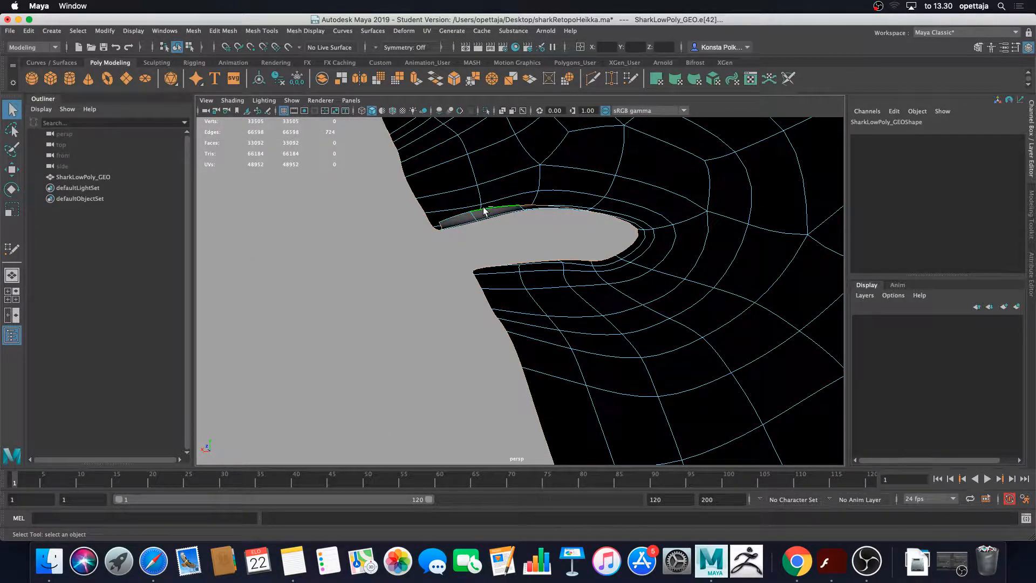
left_click_drag(475, 225, 527, 224, "alt")
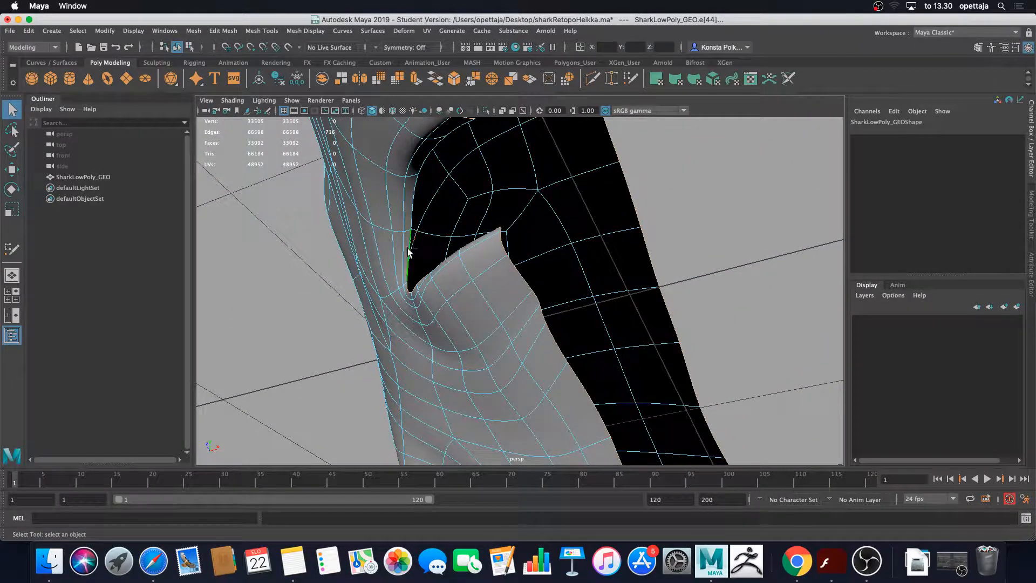
left_click_drag(408, 252, 402, 249, "alt")
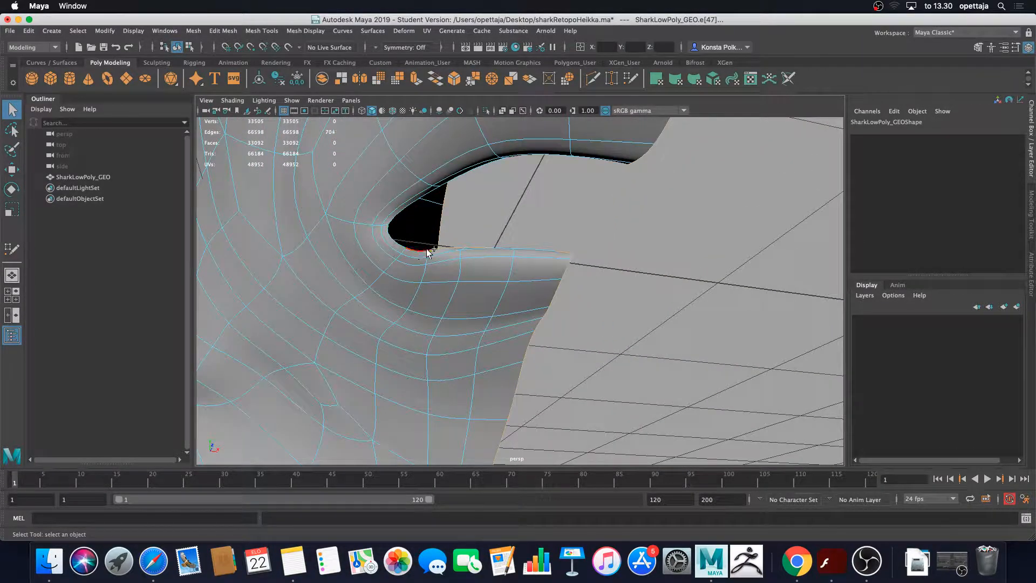
left_click_drag(505, 241, 553, 327, "alt")
left_click(507, 277)
Turn off the smooth mesh preview and bring the whole half character into view
key("1")
scroll(554, 327, "down", 5)
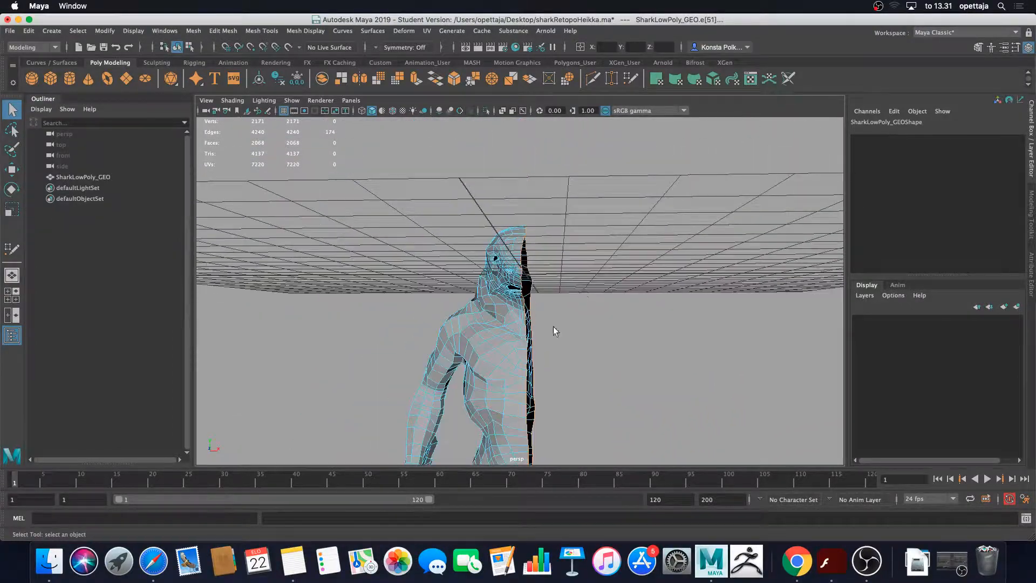
middle_click_drag(553, 327, 512, 248, "alt")
scroll(515, 235, "down", 4)
left_click_drag(513, 249, 365, 231, "alt")
right_click_drag(365, 231, 528, 273, "alt")
left_click_drag(529, 274, 544, 250, "alt")
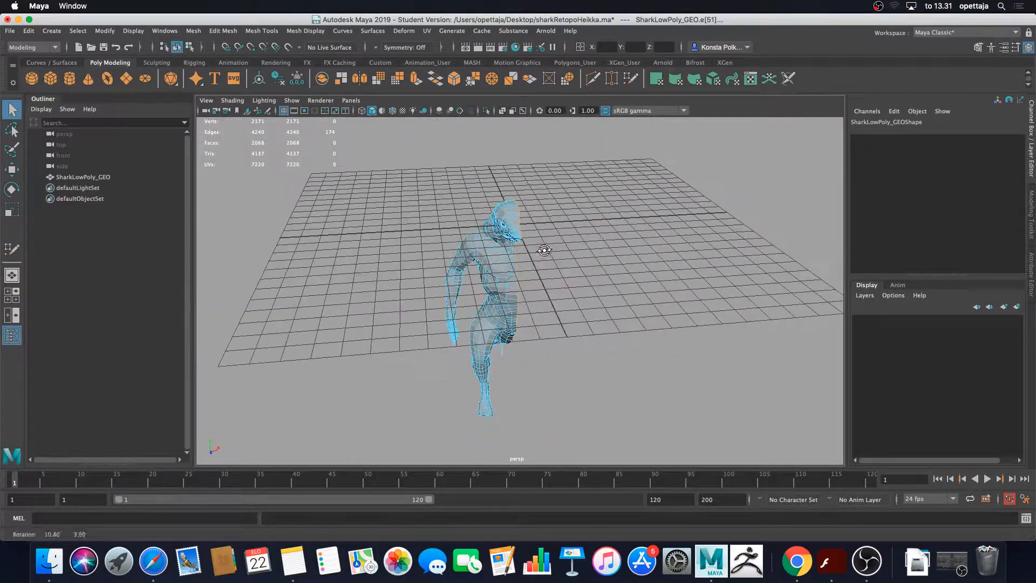
Activate the Move tool, frame the selected centre border edges, and address their X position with an absolute transform
key("w")
key("f")
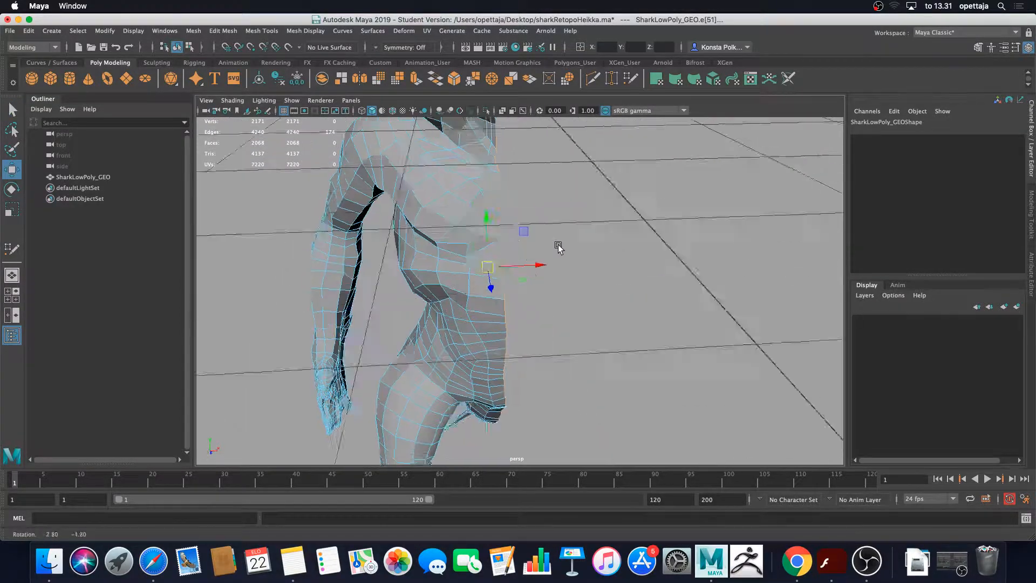
left_click_drag(513, 243, 300, 237, "alt")
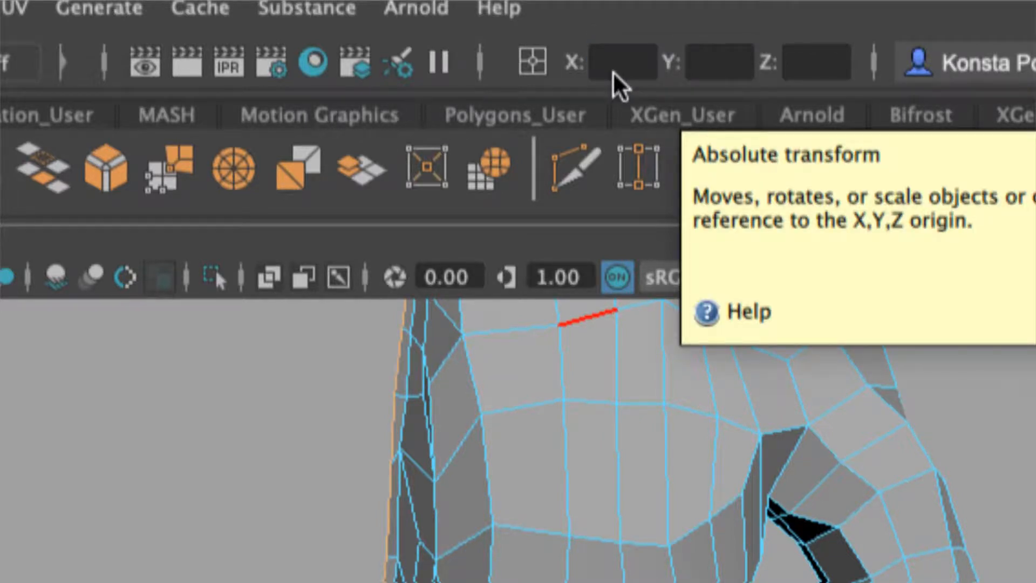
left_click(610, 67)
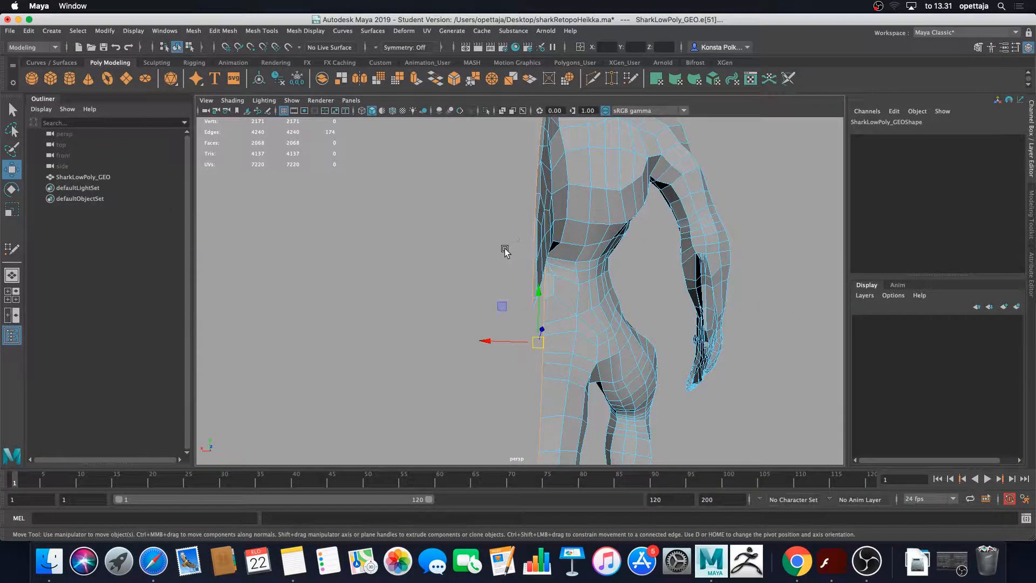
Clear the selection, reselect the open border loop, and examine the centre border along the torso
left_click(504, 250)
scroll(504, 250, "down", 5)
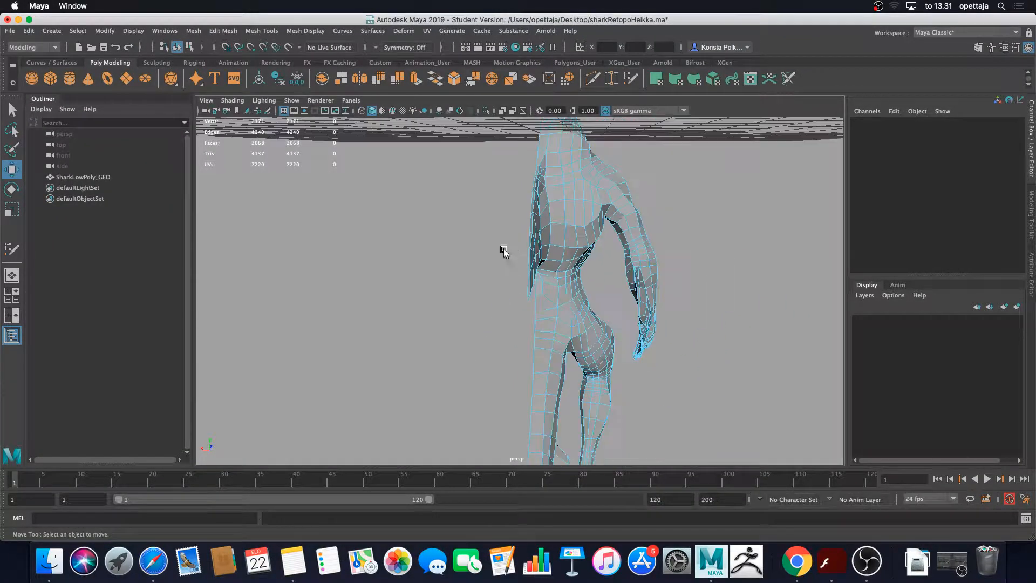
left_click_drag(605, 264, 354, 268, "alt")
right_click_drag(354, 268, 477, 260, "alt")
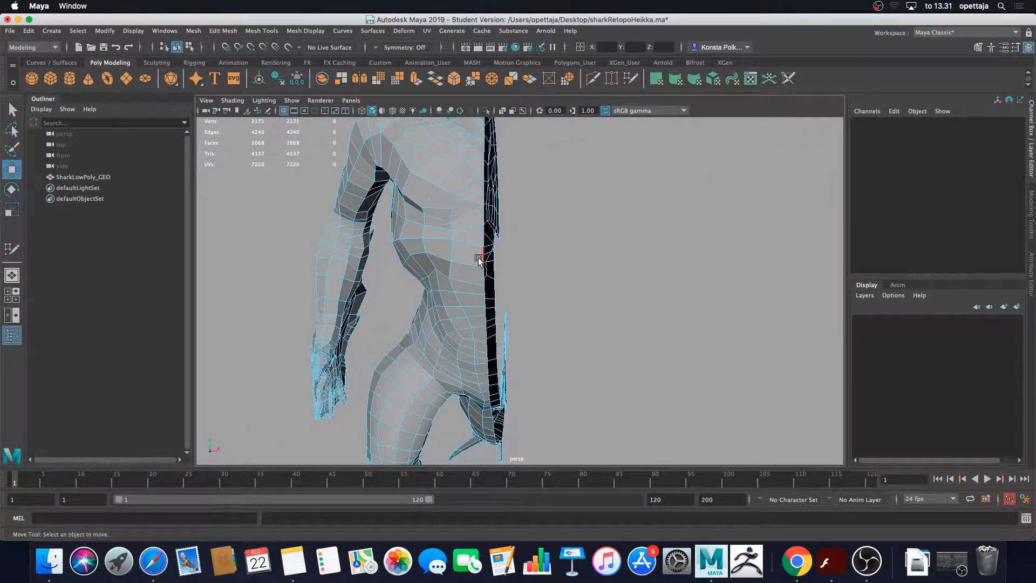
left_click(479, 260)
scroll(578, 273, "down", 3)
left_click_drag(578, 273, 513, 203, "alt")
scroll(531, 208, "up", 5)
middle_click_drag(527, 167, 477, 235, "alt")
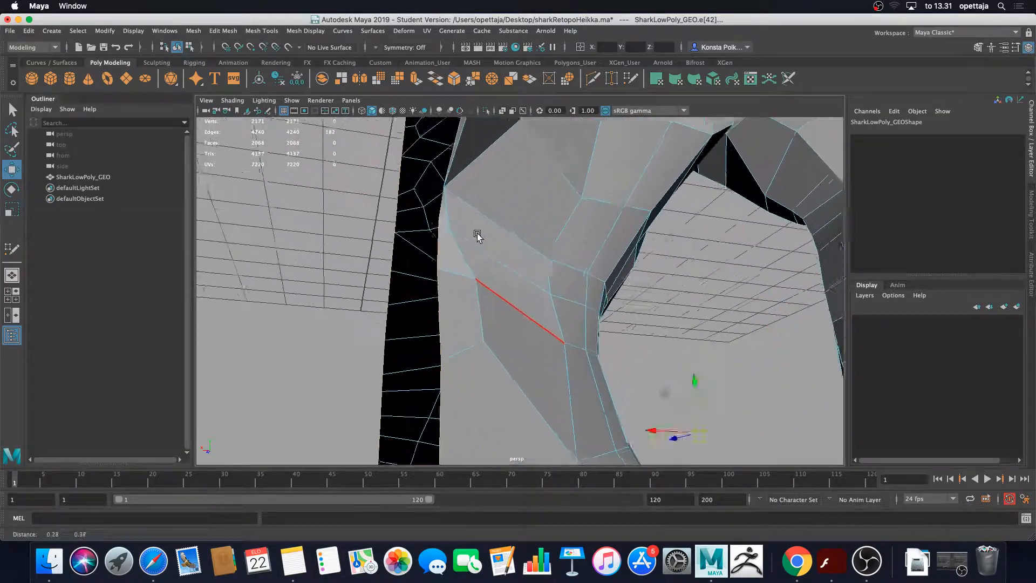
Switch to vertex selection and nudge individual vertices on the torso's centre border slightly along the X axis
left_click_drag(477, 235, 562, 275, "alt")
right_click_drag(566, 272, 515, 269)
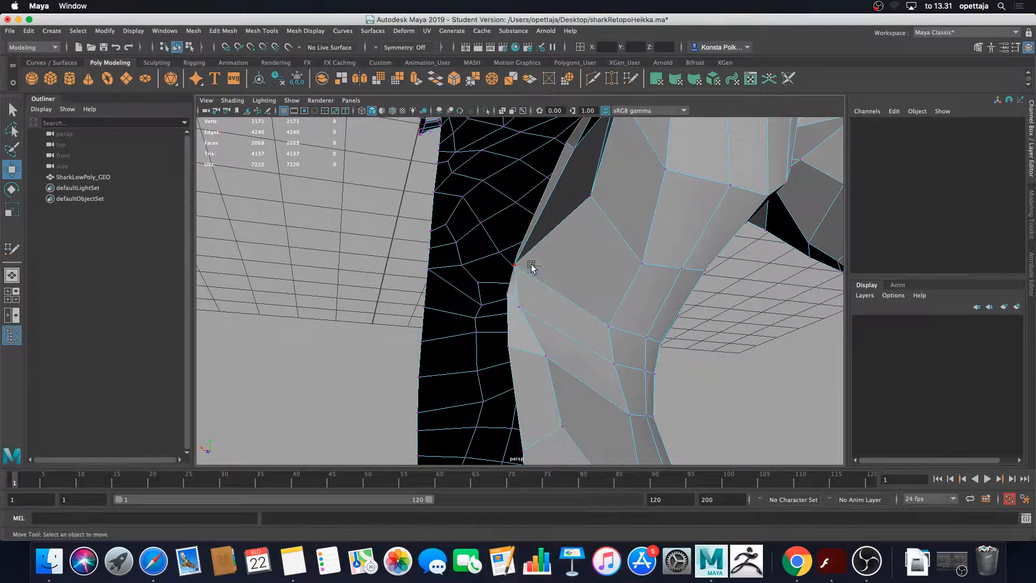
left_click(532, 267)
left_click_drag(502, 265, 505, 264)
left_click_drag(507, 264, 482, 232, "alt")
middle_click_drag(482, 227, 549, 307, "alt")
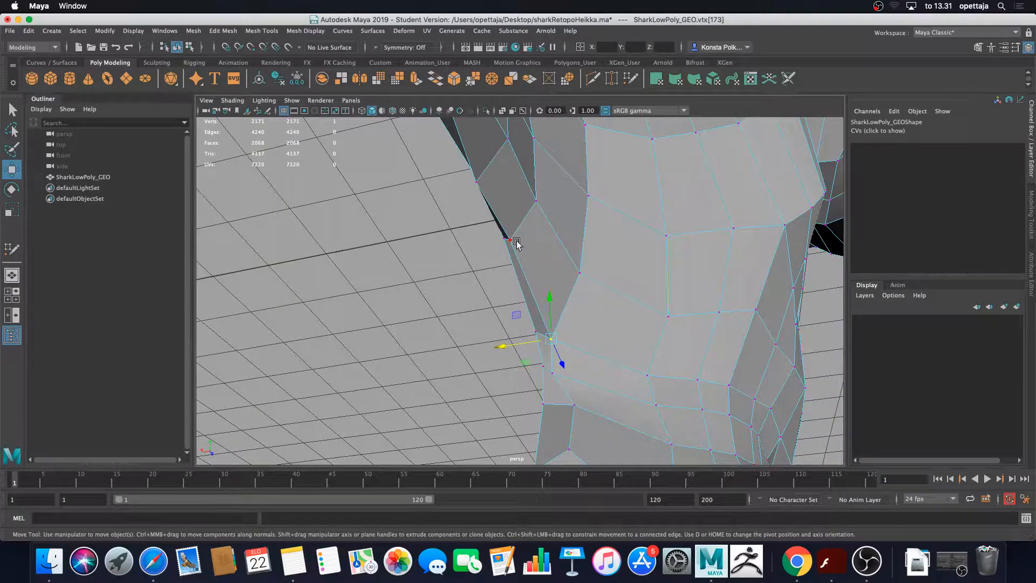
left_click_drag(480, 246, 488, 247)
middle_click_drag(507, 231, 536, 307, "alt")
left_click(514, 275)
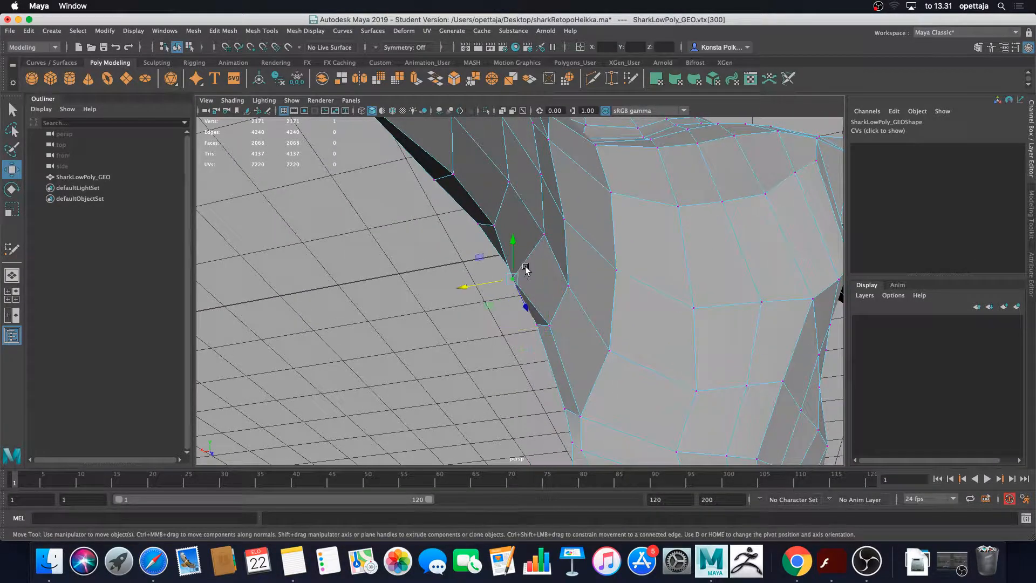
left_click_drag(485, 280, 500, 279)
Return to object mode and select the whole SharkLowPoly_GEO mesh
scroll(562, 268, "down", 5)
left_click_drag(565, 268, 535, 254, "alt")
scroll(477, 303, "up", 5)
scroll(477, 303, "down", 10)
right_click(535, 253)
right_click_drag(569, 234, 575, 234)
left_click(687, 235)
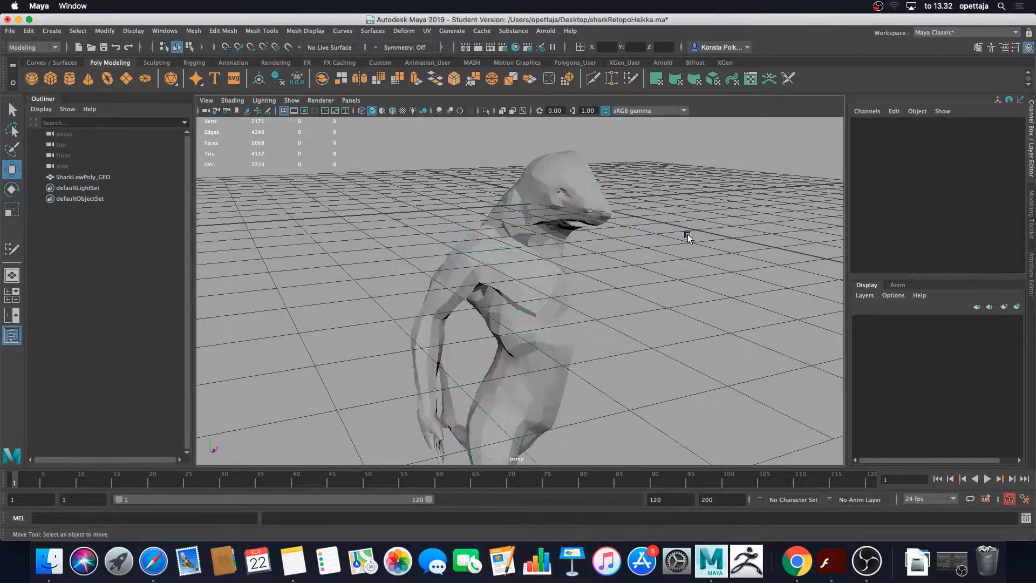
scroll(601, 278, "down", 10)
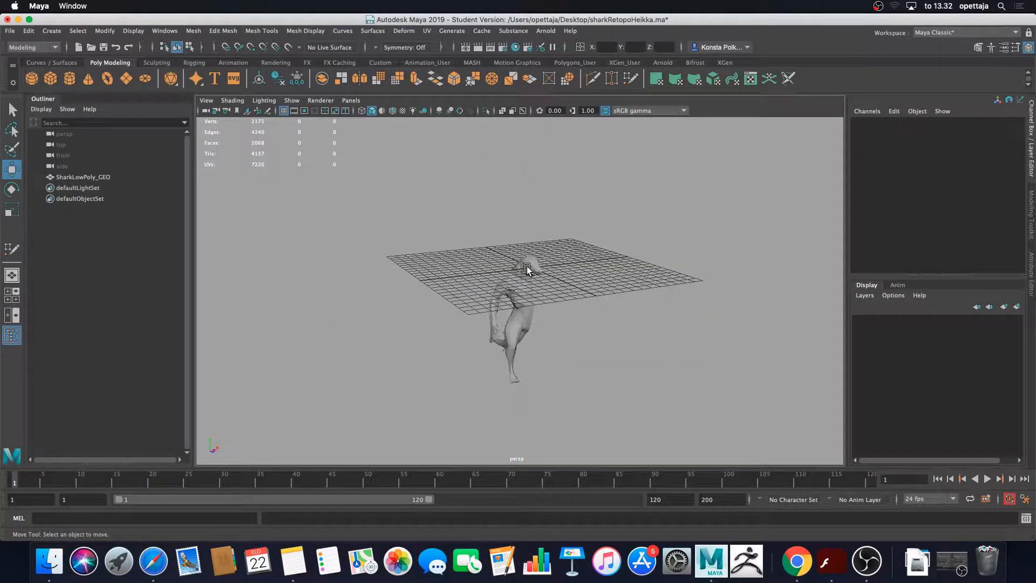
left_click(527, 267)
scroll(528, 268, "up", 12)
left_click_drag(643, 263, 599, 271, "alt")
scroll(572, 263, "down", 6)
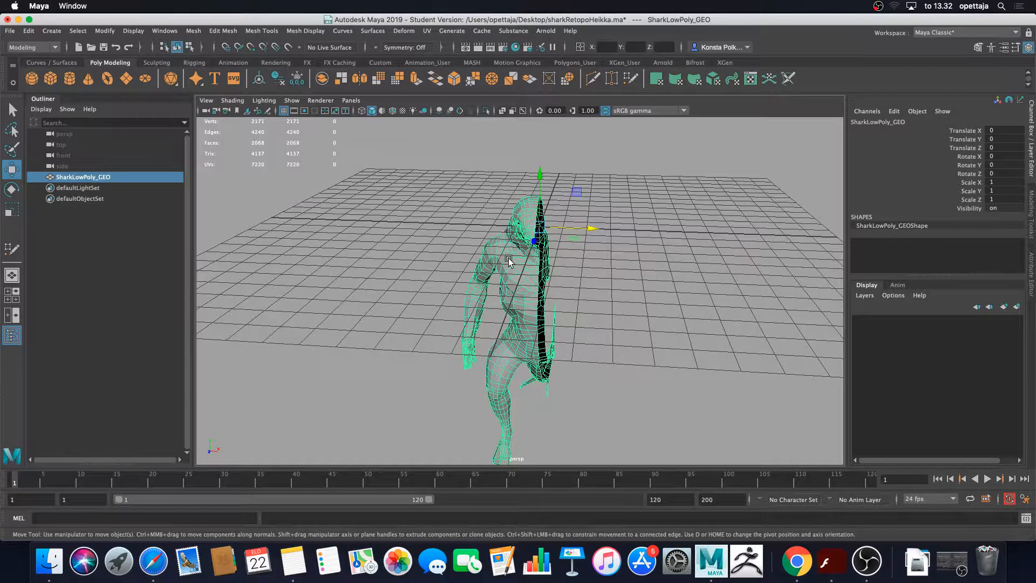
Mirror SharkLowPoly_GEO as a copy across the world X axis, combined with the original, merging border vertices with the automatic threshold
key("space")
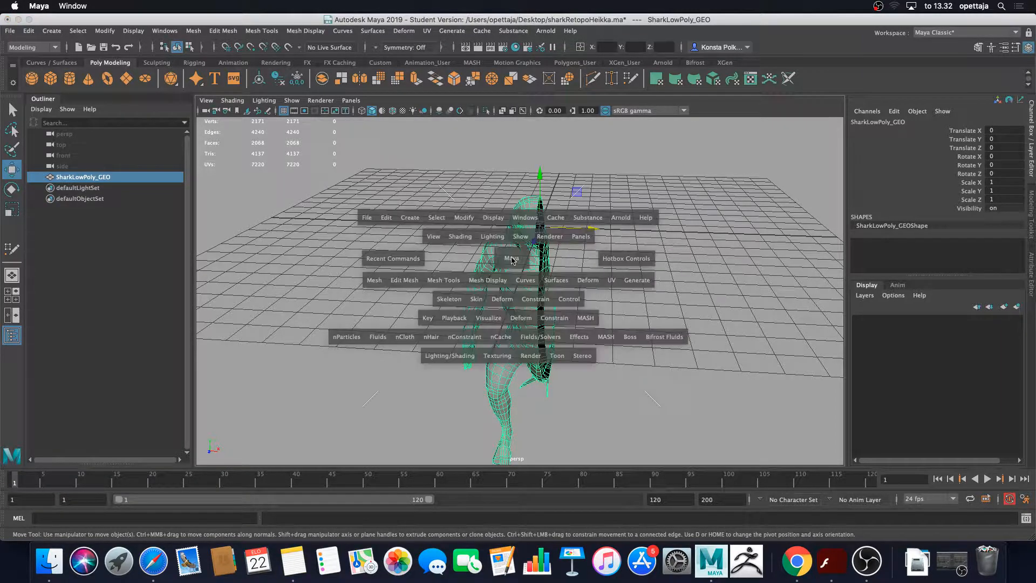
left_click(413, 280)
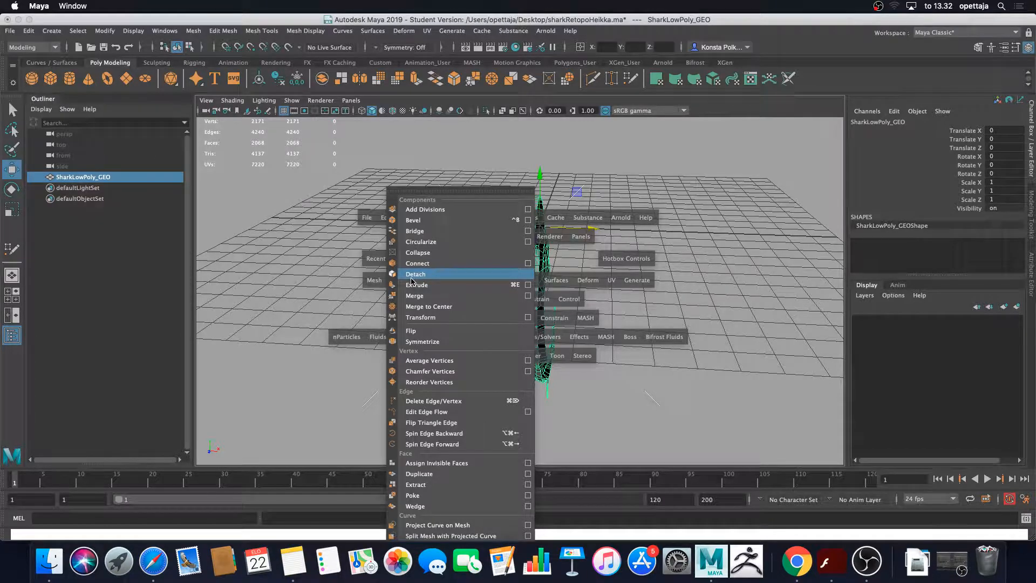
left_click(376, 280)
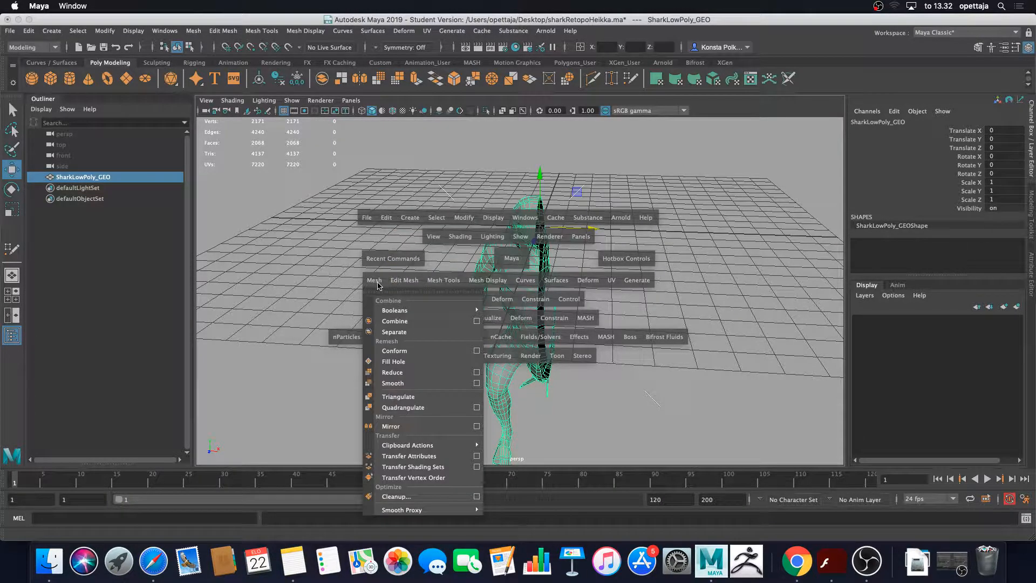
left_click(476, 427)
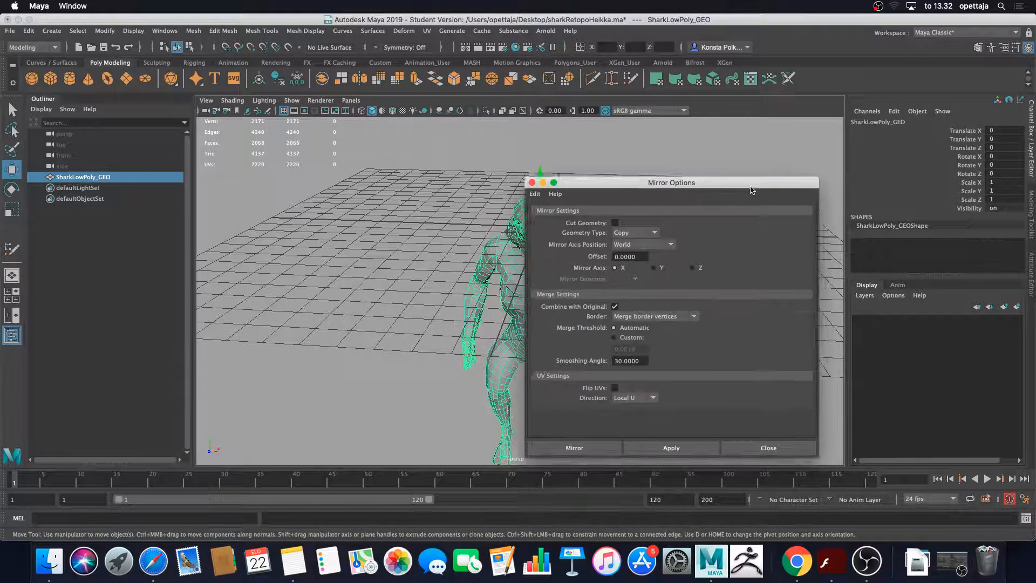
left_click_drag(446, 320, 295, 288, "alt")
middle_click_drag(295, 288, 378, 310, "alt")
scroll(402, 304, "up", 5)
left_click_drag(402, 304, 404, 316, "alt")
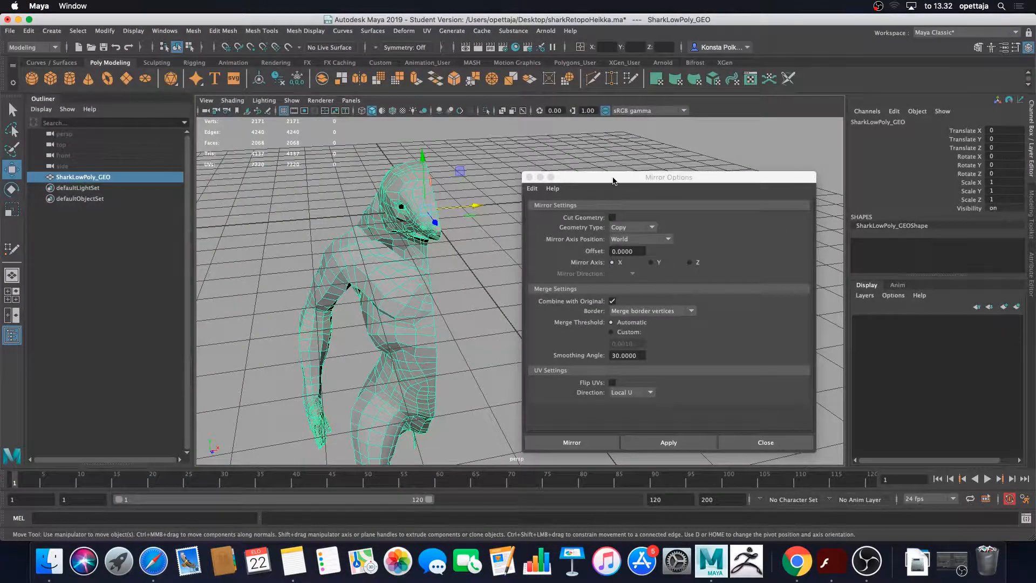
left_click_drag(614, 179, 616, 146)
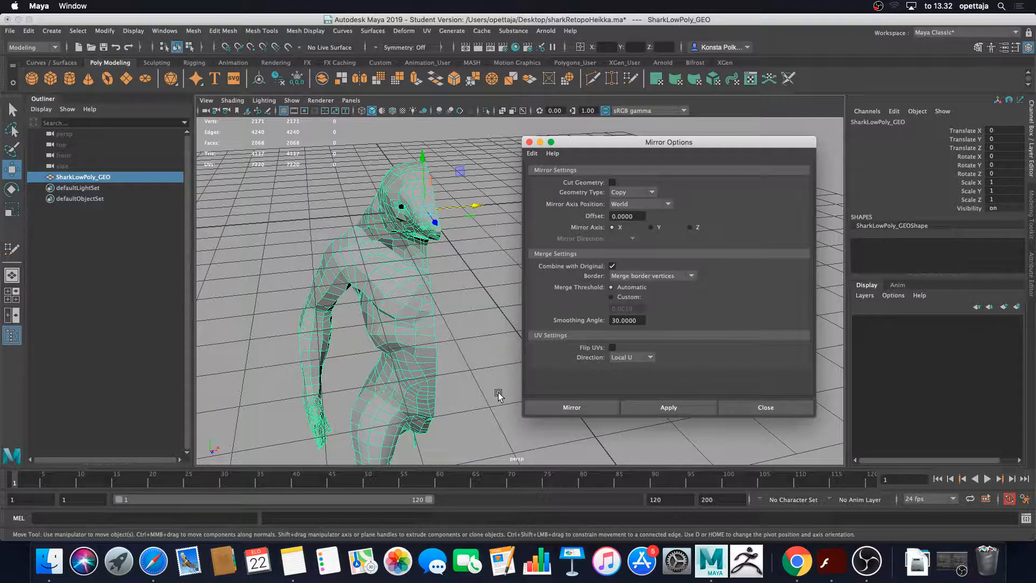
left_click_drag(498, 393, 468, 362, "alt")
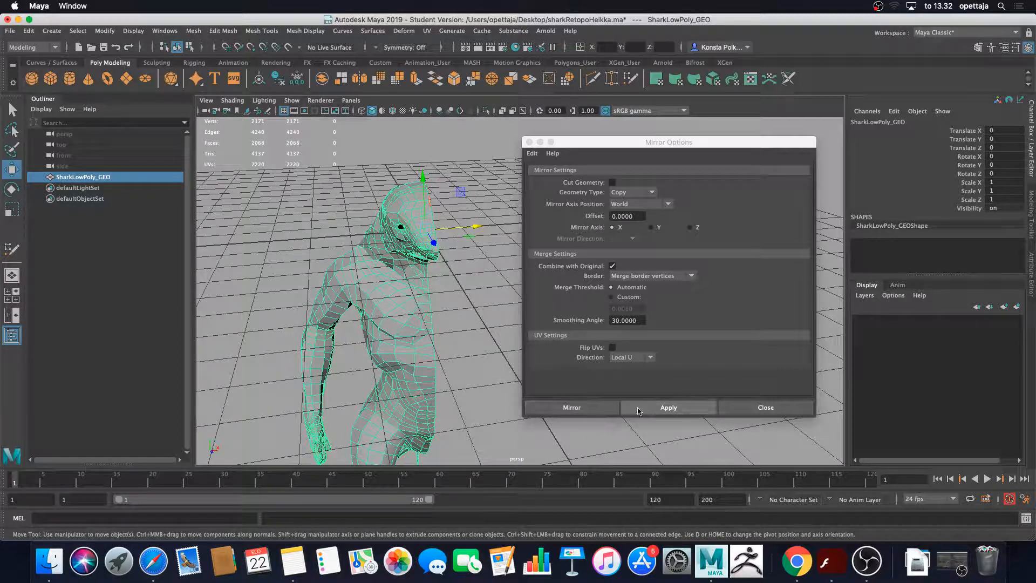
left_click(580, 413)
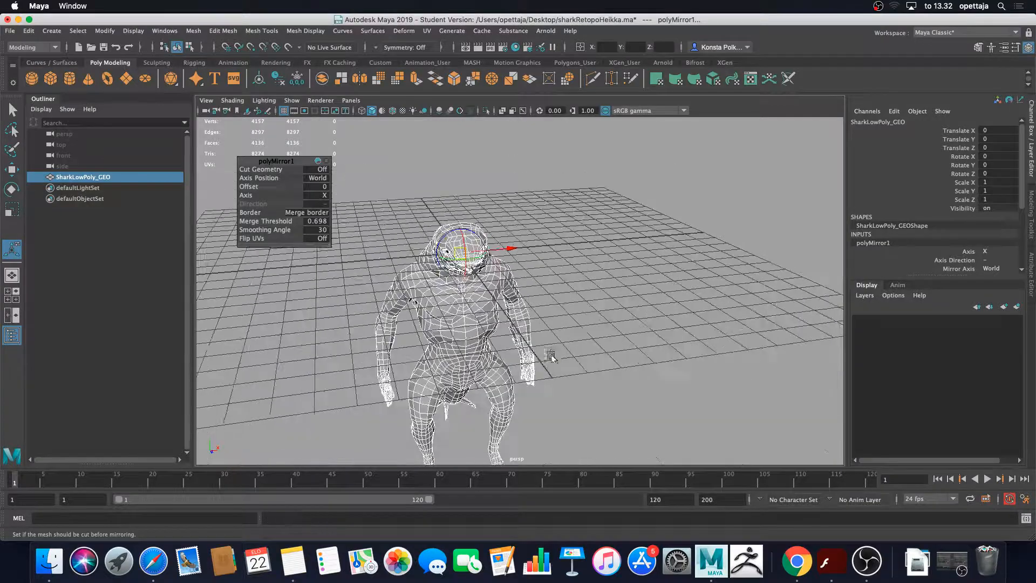
Check the mirrored mesh around the head and chest, return to object mode, and clear the selection
left_click_drag(564, 330, 536, 351, "alt")
scroll(516, 328, "up", 5)
scroll(505, 335, "up", 5)
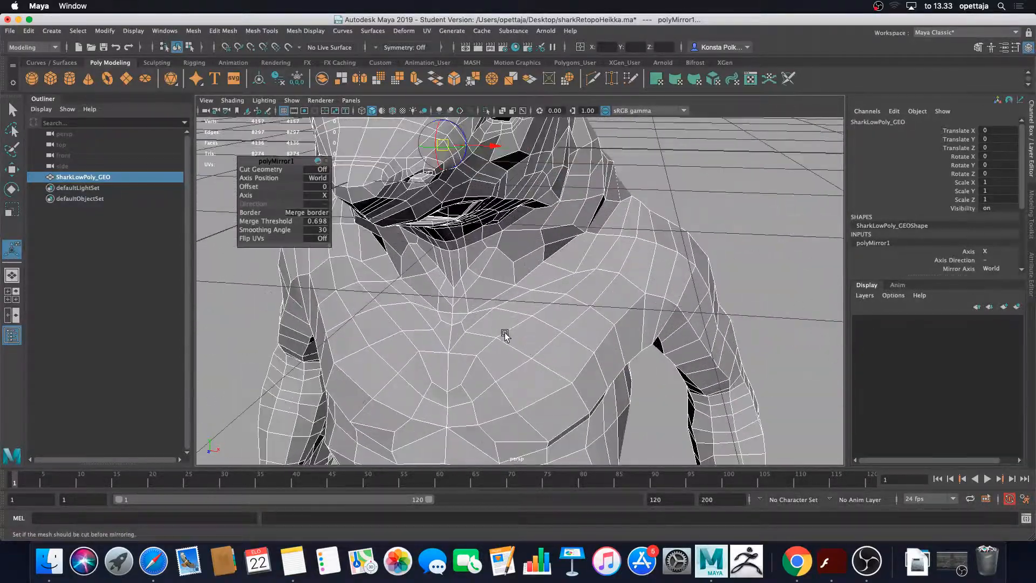
scroll(539, 356, "down", 5)
right_click_drag(567, 275, 567, 350)
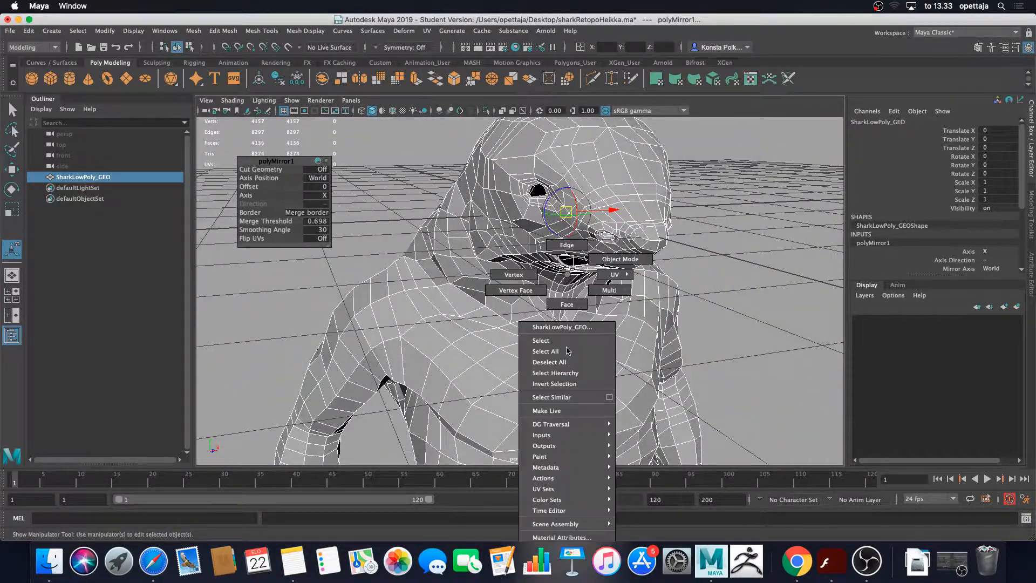
left_click(600, 264)
left_click(713, 255)
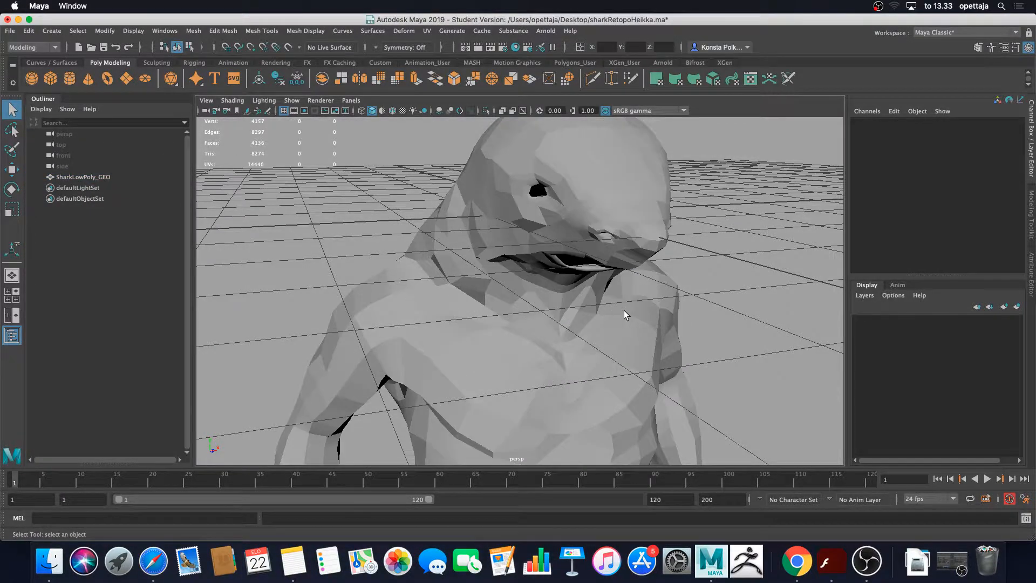
Select SharkLowPoly_GEO and examine the neck, lips and open mouth interior from the front and sides
left_click_drag(623, 310, 554, 263, "alt")
scroll(542, 251, "up", 5)
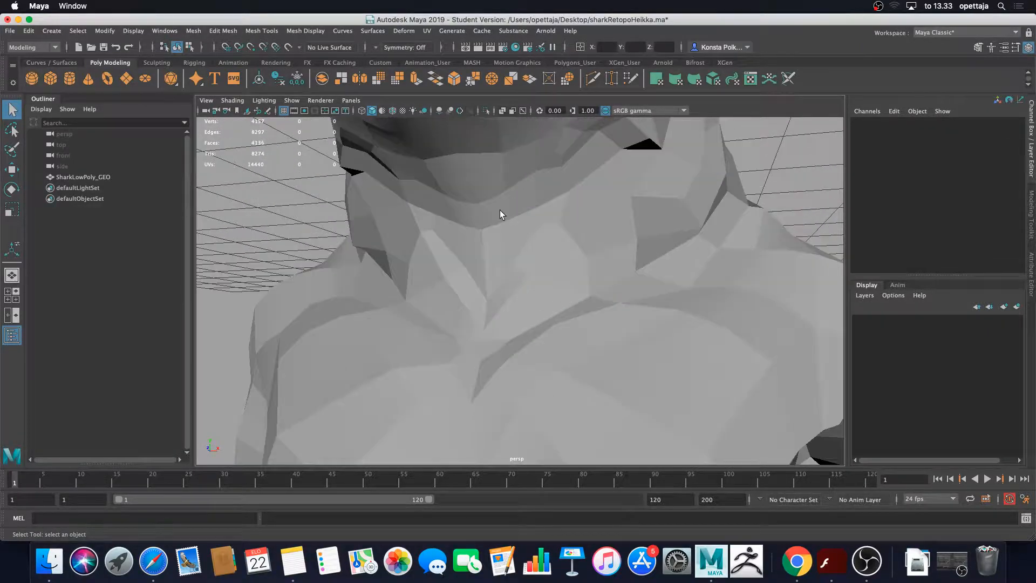
middle_click_drag(500, 211, 548, 333, "alt")
left_click(545, 235)
left_click_drag(545, 235, 504, 227, "alt")
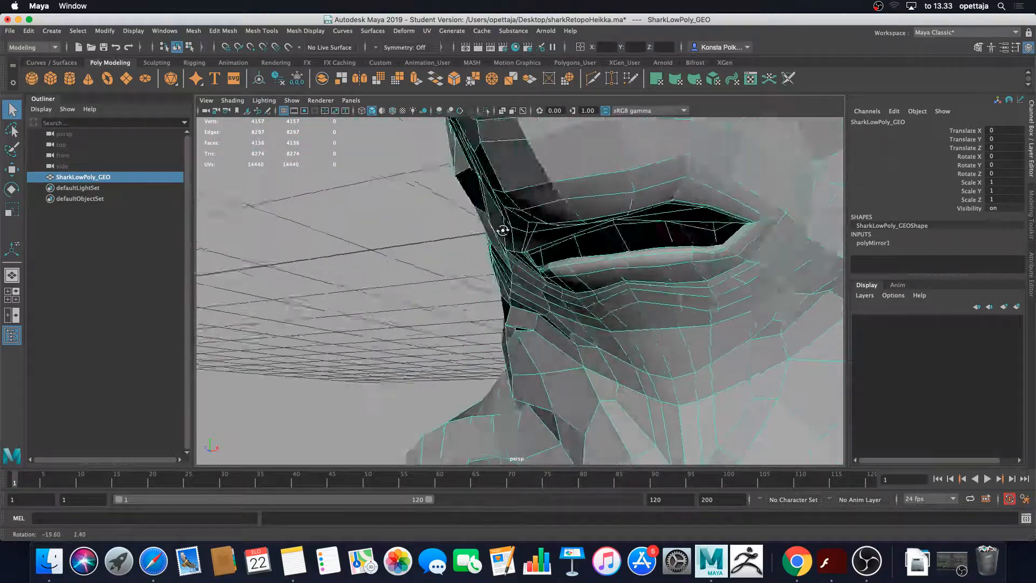
mouse_move(504, 226)
middle_mouse_down("alt")
mouse_move(613, 255)
mouse_move(509, 244)
middle_mouse_up("alt")
scroll(510, 244, "up", 4)
left_click_drag(509, 244, 364, 261, "alt")
middle_click_drag(364, 261, 399, 214, "alt")
left_click_drag(469, 264, 461, 255, "alt")
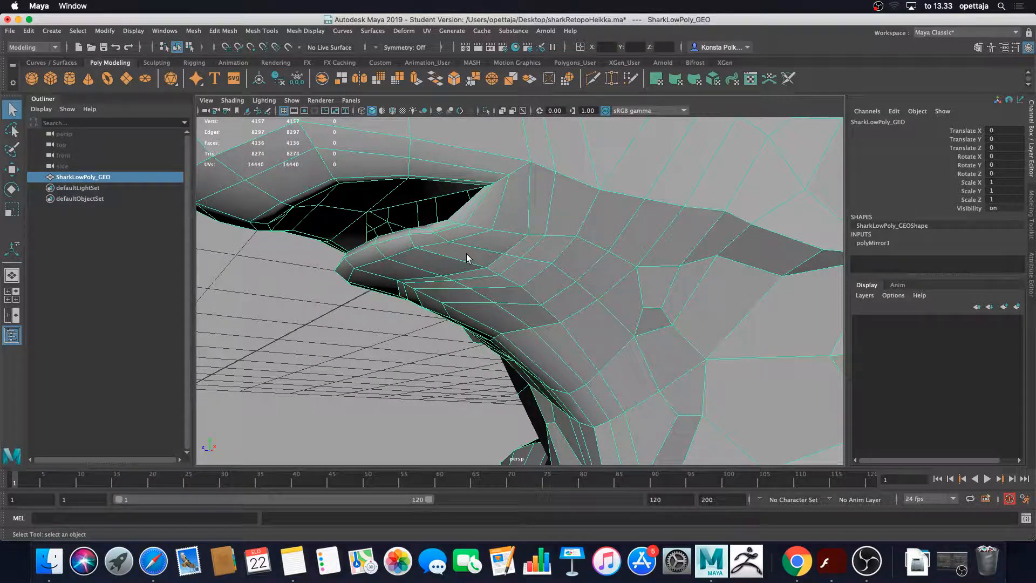
middle_click_drag(445, 213, 492, 232, "alt")
scroll(493, 232, "up", 3)
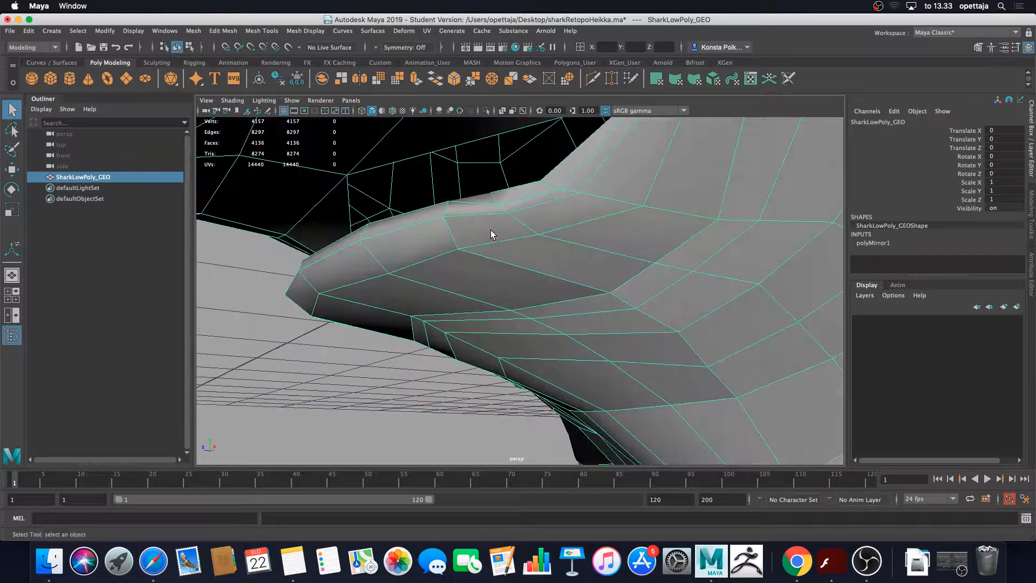
left_click_drag(448, 218, 484, 223, "alt")
middle_click_drag(484, 223, 384, 238, "alt")
left_click_drag(383, 238, 345, 249, "alt")
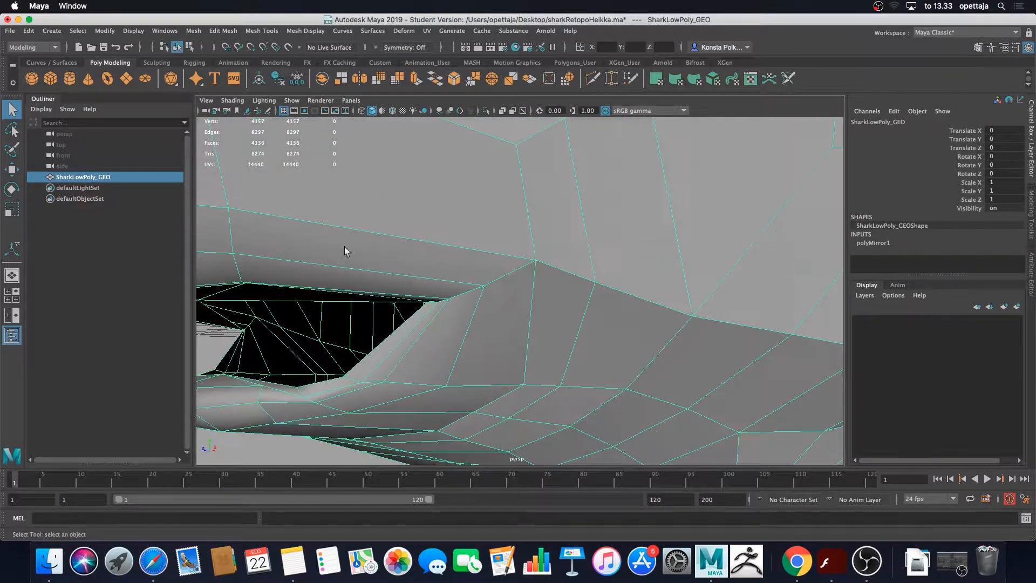
middle_click_drag(345, 249, 451, 250, "alt")
mouse_move(451, 250)
left_mouse_down("alt")
mouse_move(377, 242)
mouse_move(315, 254)
mouse_move(410, 226)
mouse_move(476, 249)
mouse_move(447, 248)
left_mouse_up("alt")
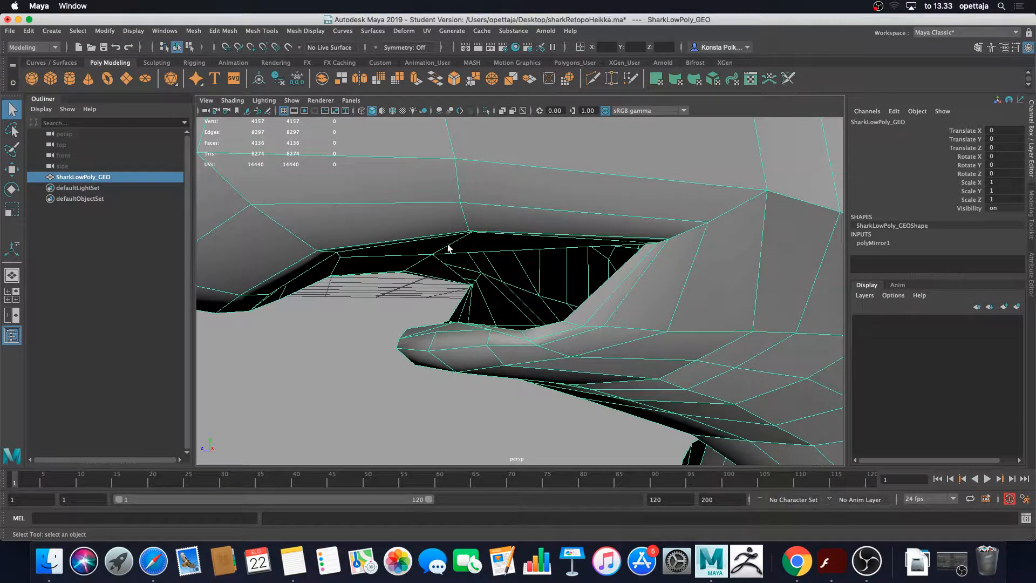
Switch to edge selection and select all eight border edges around the opening at the back of the mouth
right_click(515, 207)
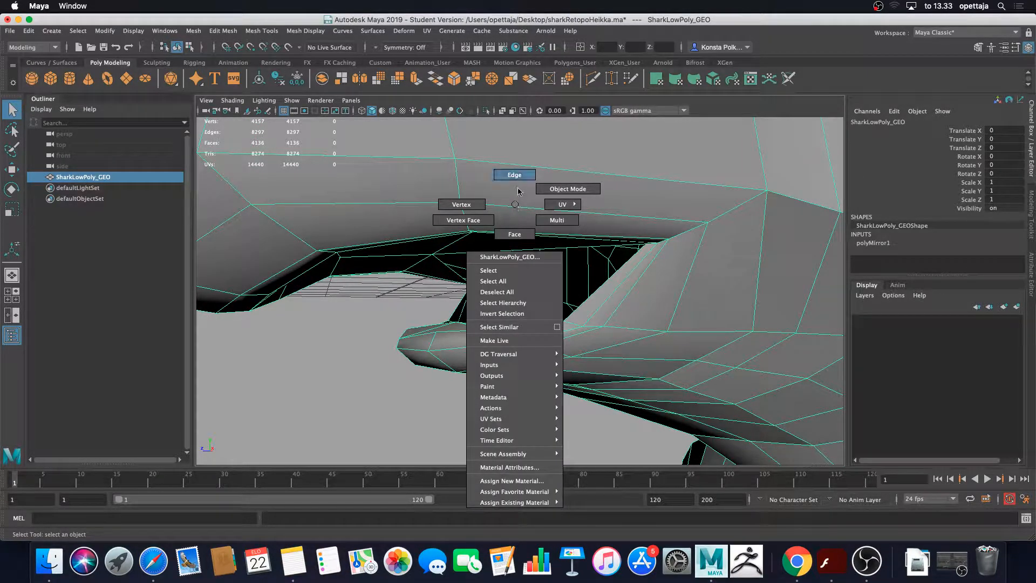
left_click(518, 191)
left_click(564, 268)
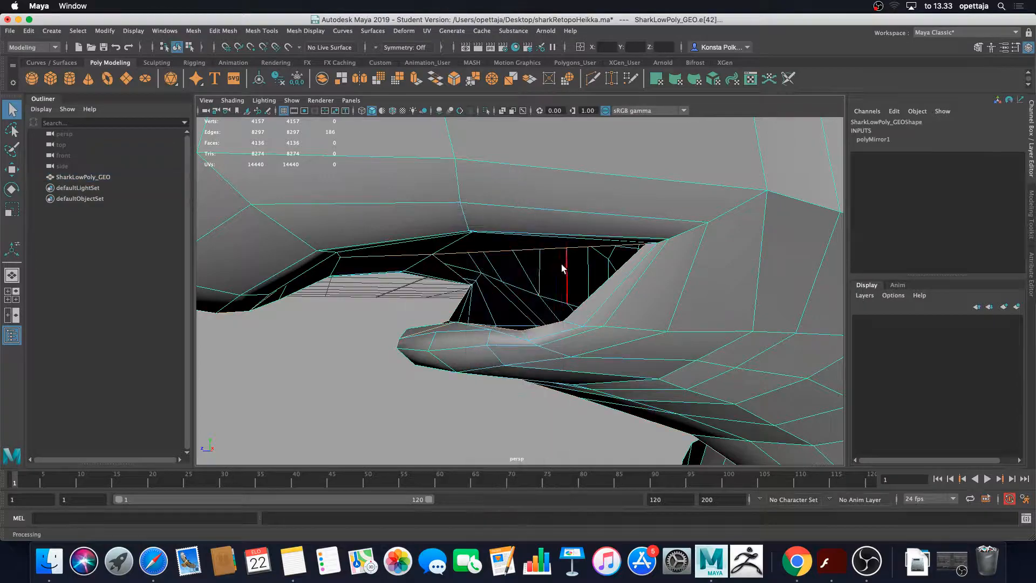
left_click(450, 268, "shift")
left_click_drag(474, 293, 493, 308, "alt")
left_click_drag(388, 298, 545, 208, "alt")
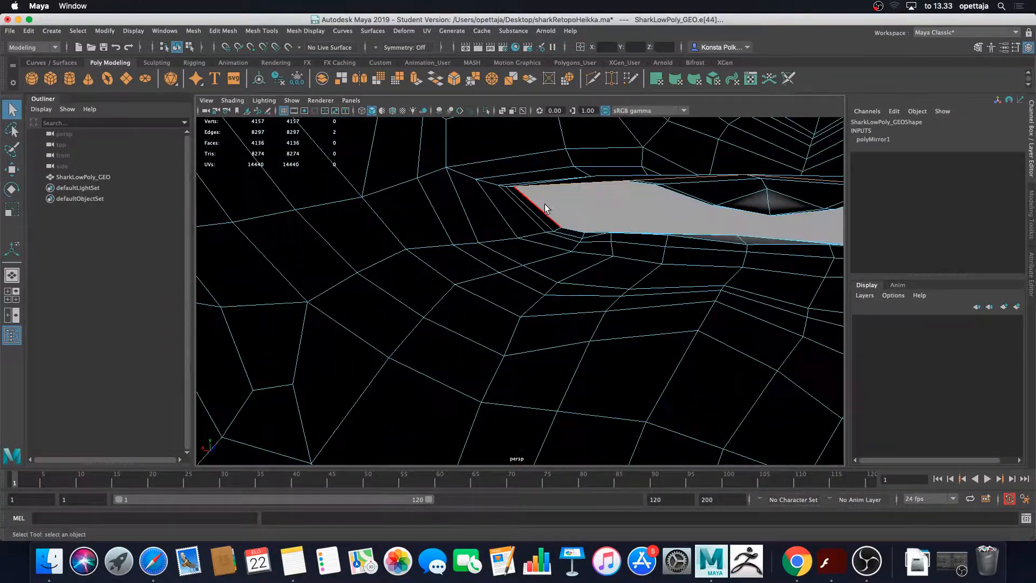
left_click_drag(650, 247, 440, 288, "alt")
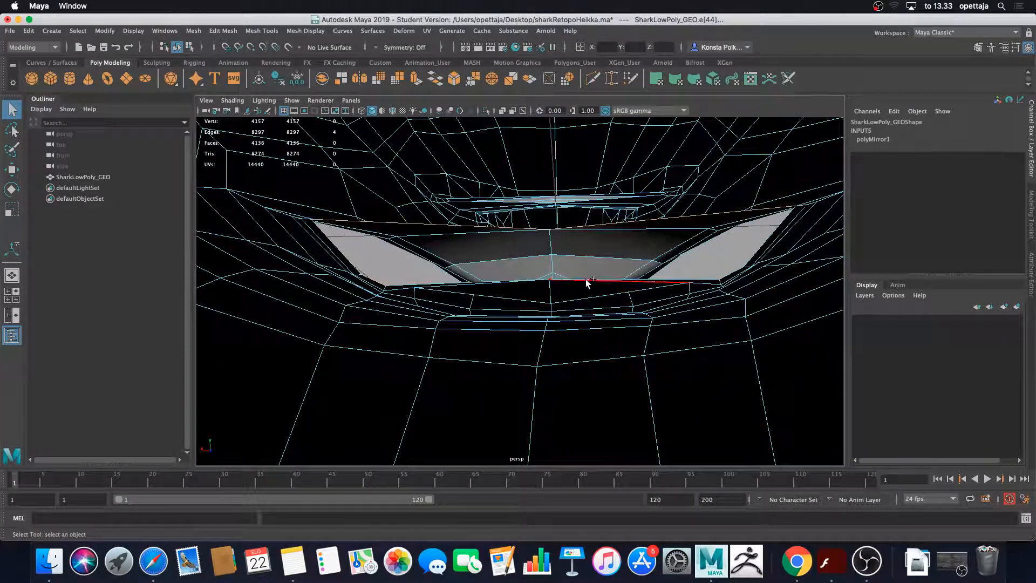
left_click_drag(587, 281, 610, 323, "alt")
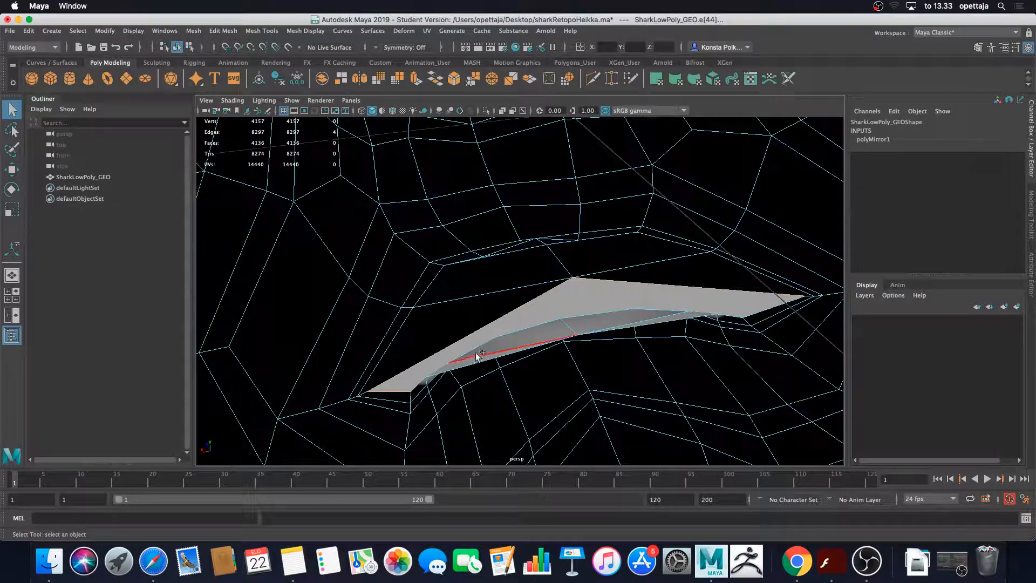
left_click(664, 318, "shift")
middle_click_drag(729, 315, 526, 300, "alt")
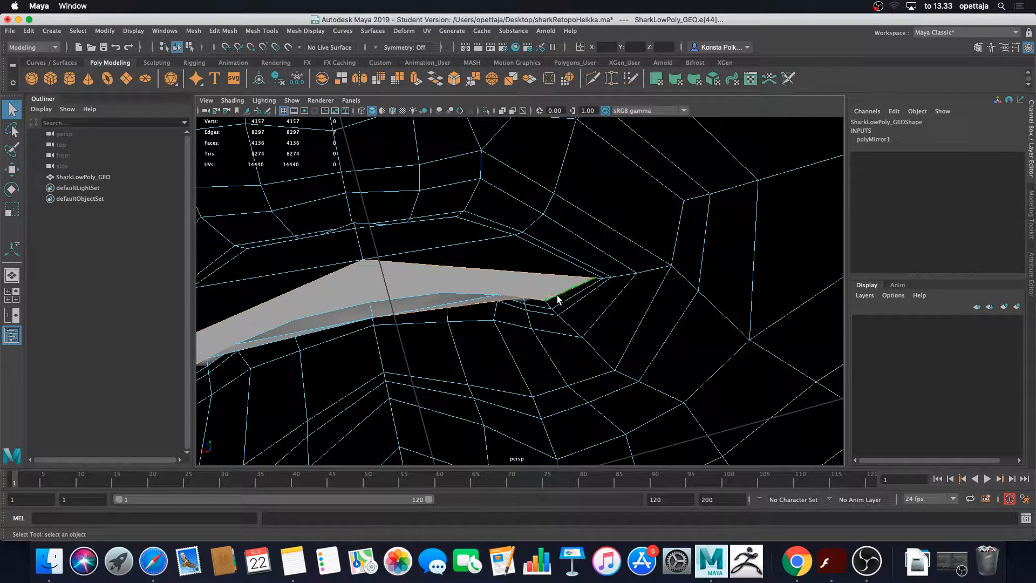
left_click_drag(557, 300, 460, 369, "alt")
left_click(286, 432, "shift")
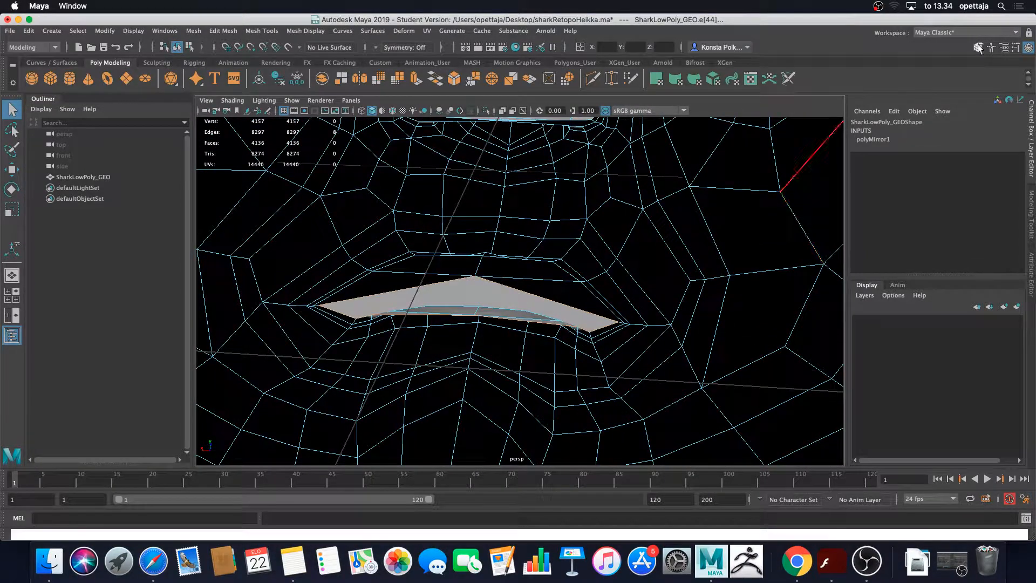
Extrude the selected mouth border edges back into the head along Z and flatten the extruded loop by scaling it along Z
left_click(978, 47)
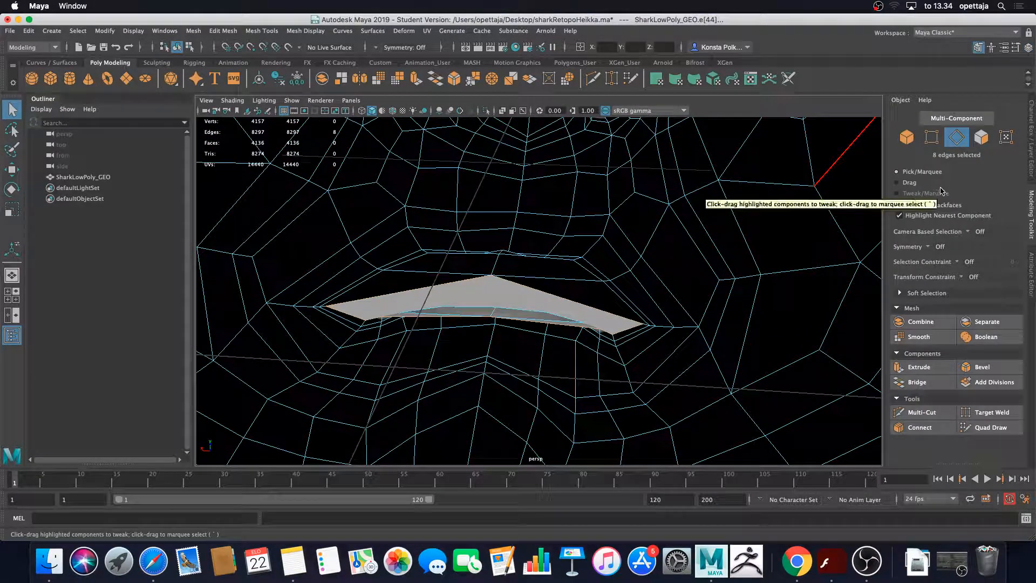
left_click(924, 367)
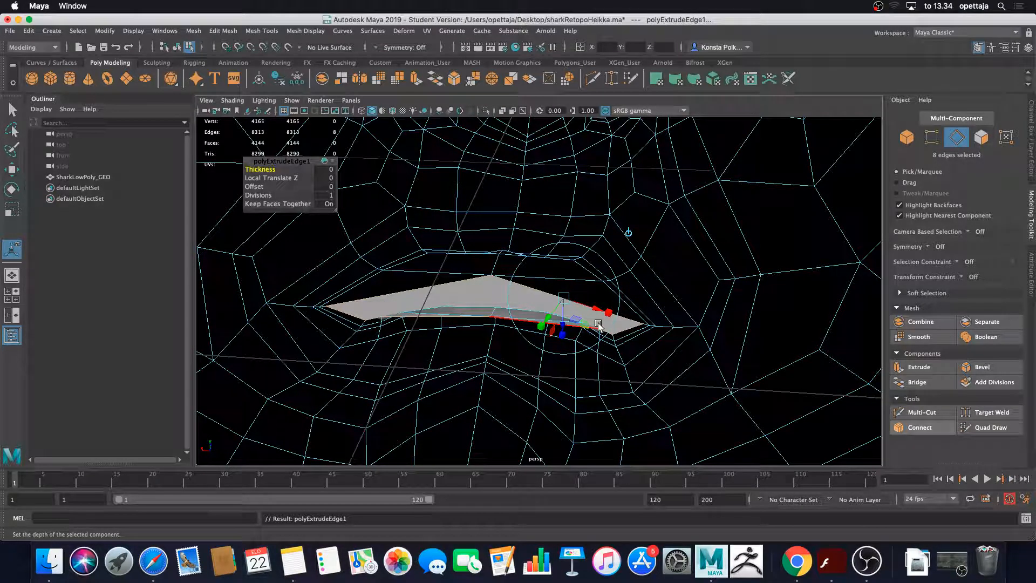
key("w")
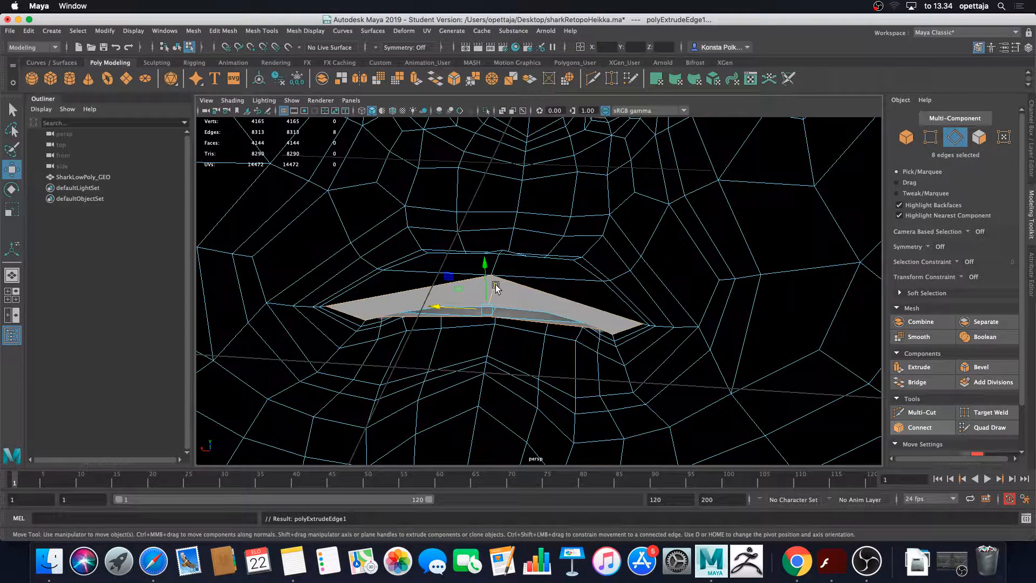
left_click_drag(488, 294, 537, 324)
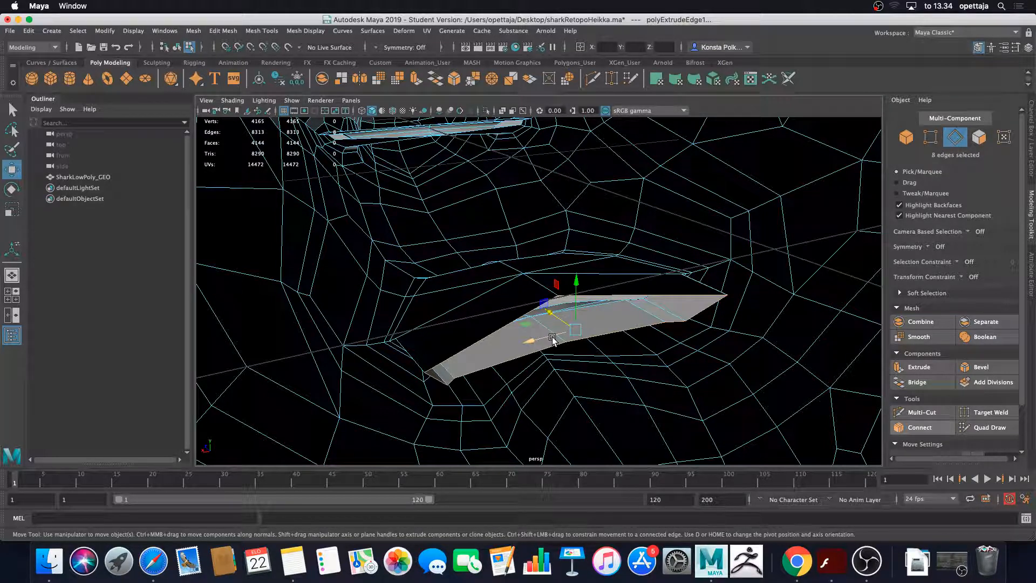
key("r")
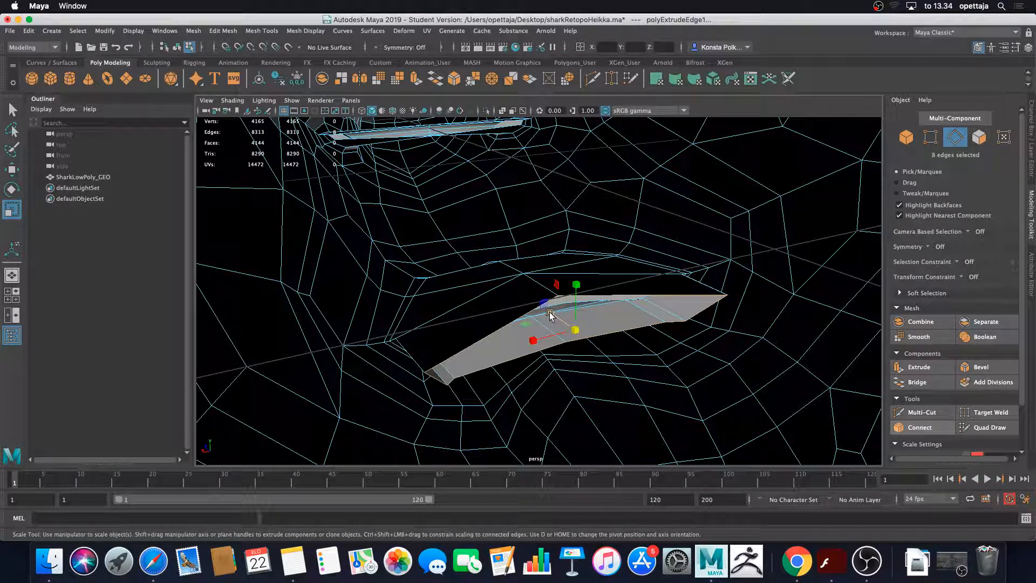
left_click_drag(549, 314, 519, 365)
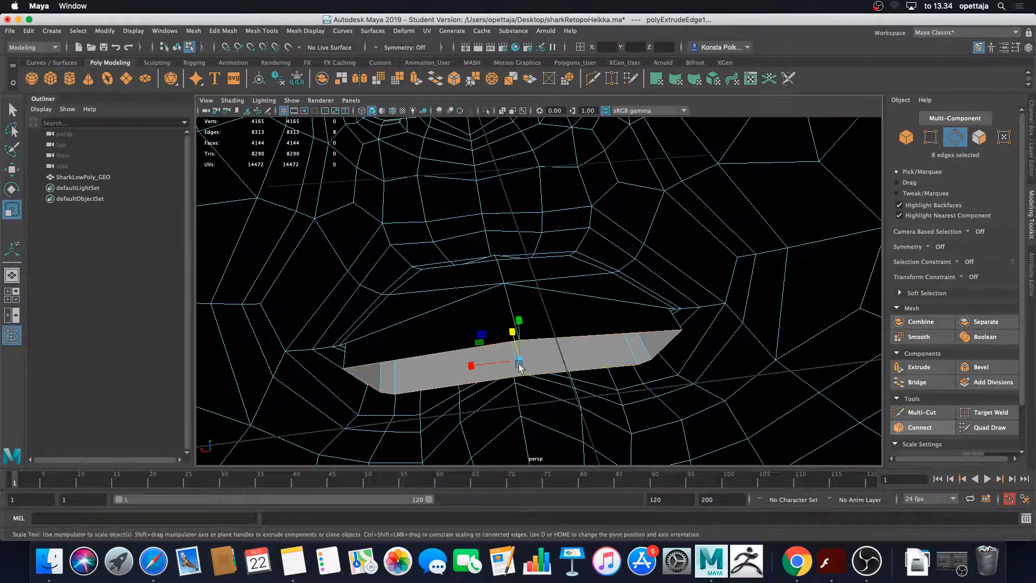
Switch to vertex selection and raise the upper centre vertex of the extruded mouth loop along Y
left_click_drag(506, 328, 480, 320, "alt")
middle_click_drag(479, 320, 536, 326, "alt")
left_click_drag(536, 326, 603, 291, "alt")
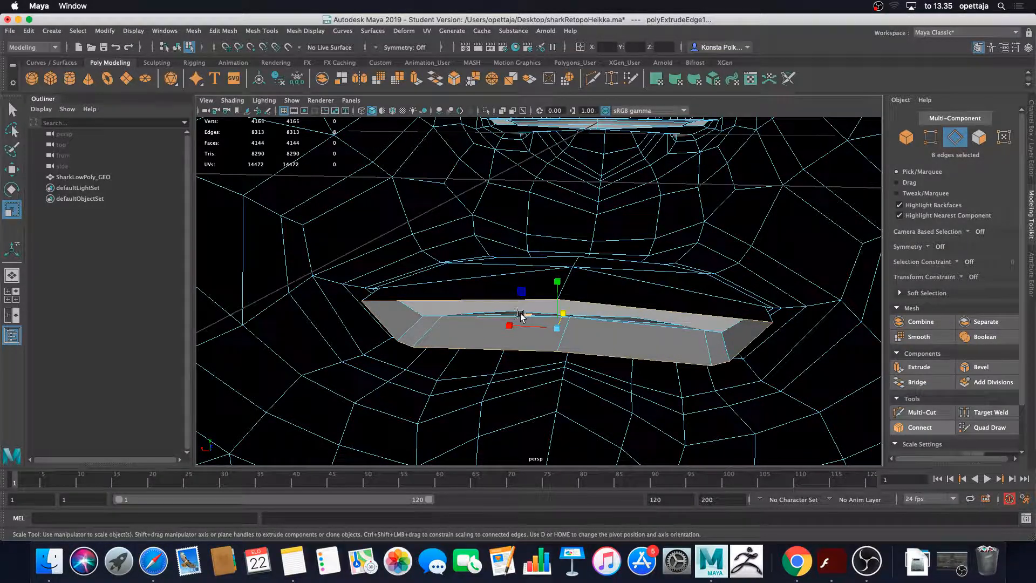
scroll(600, 291, "down", 3)
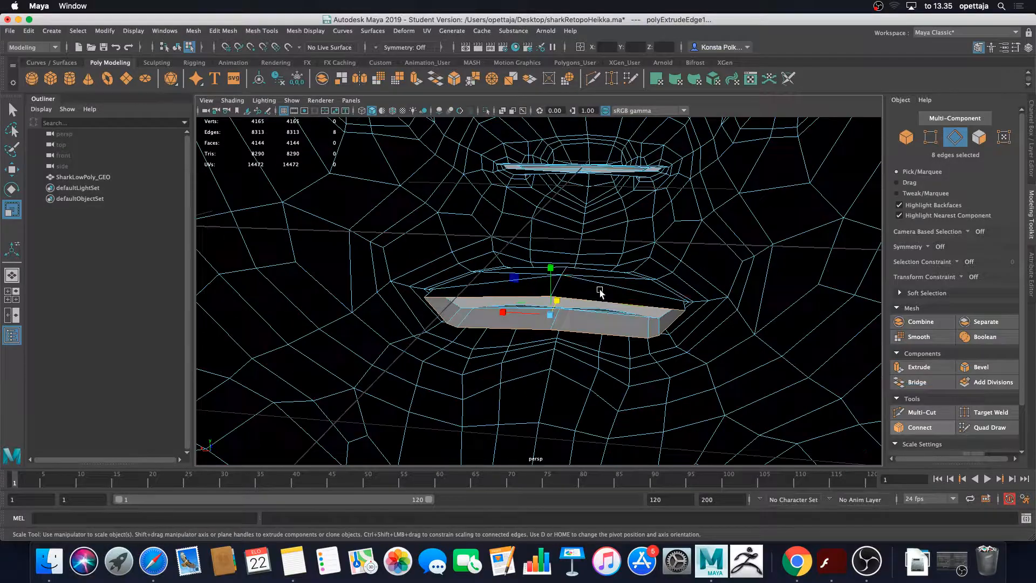
left_click_drag(546, 306, 574, 302, "alt")
scroll(579, 302, "up", 3)
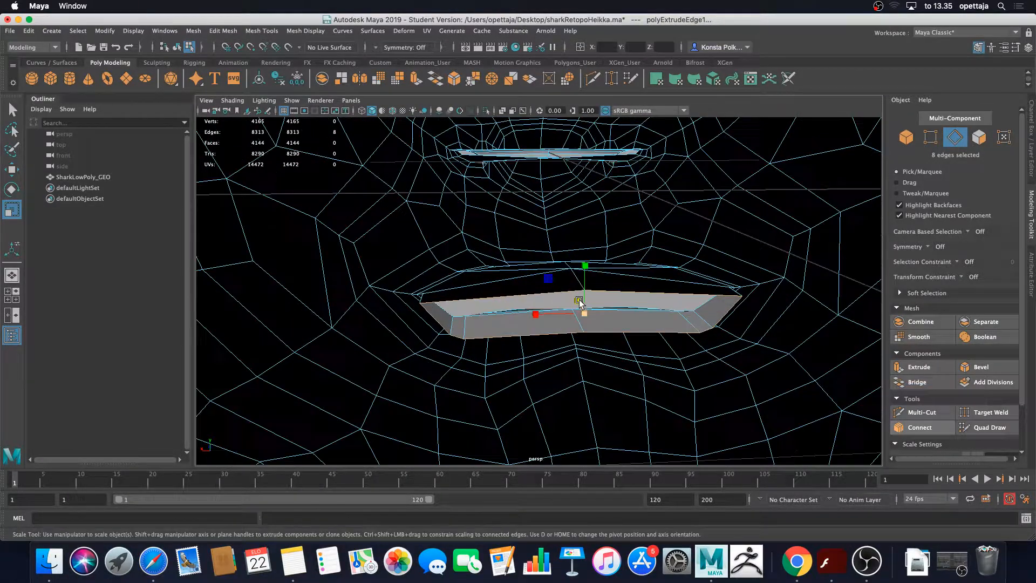
right_click_drag(574, 274, 549, 274)
left_click(586, 291)
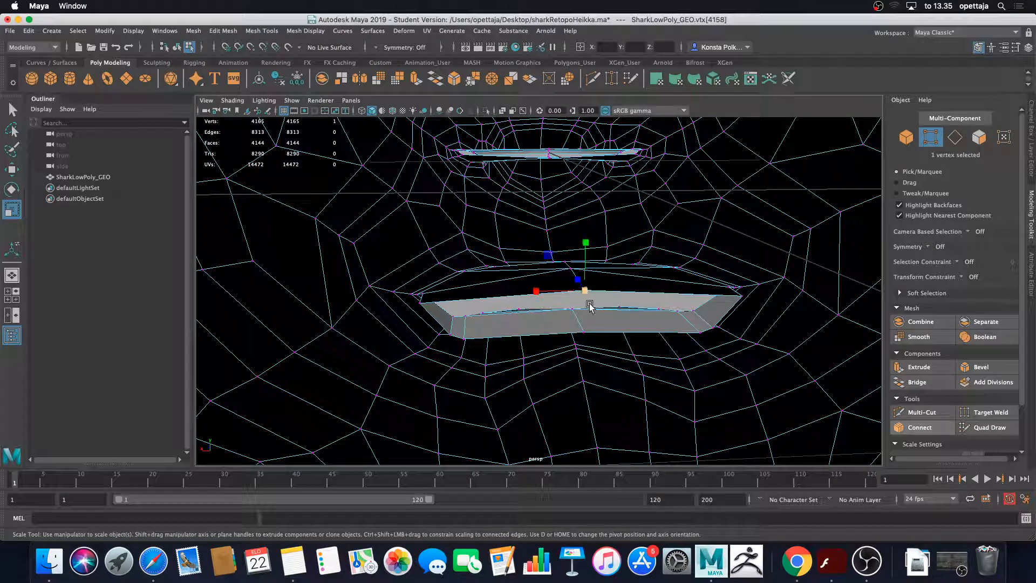
key("w")
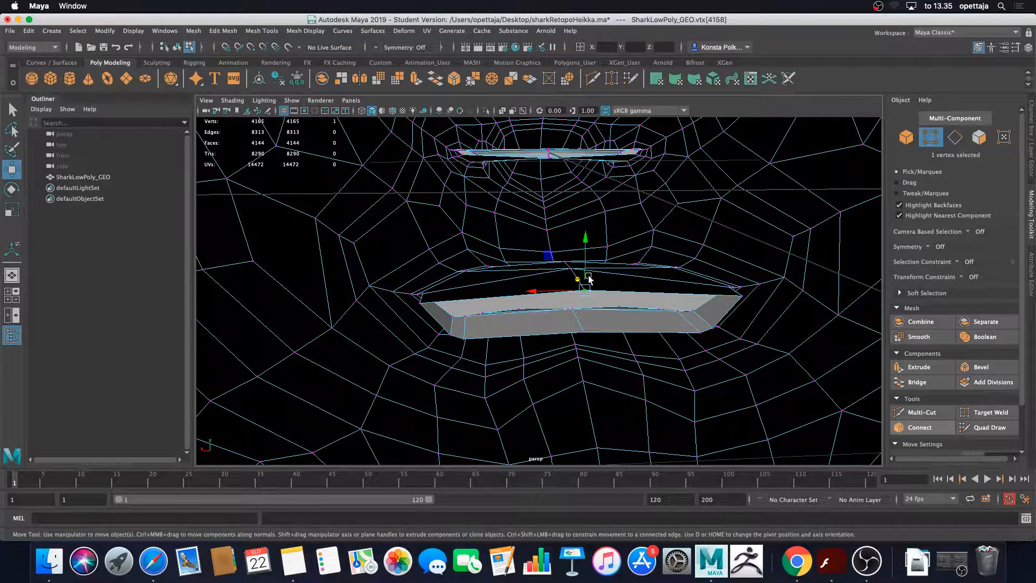
left_click_drag(586, 268, 592, 210)
Adjust the extruded loop's upper corner vertices and move one lower corner vertex outward along X
left_click_drag(540, 254, 550, 170, "alt")
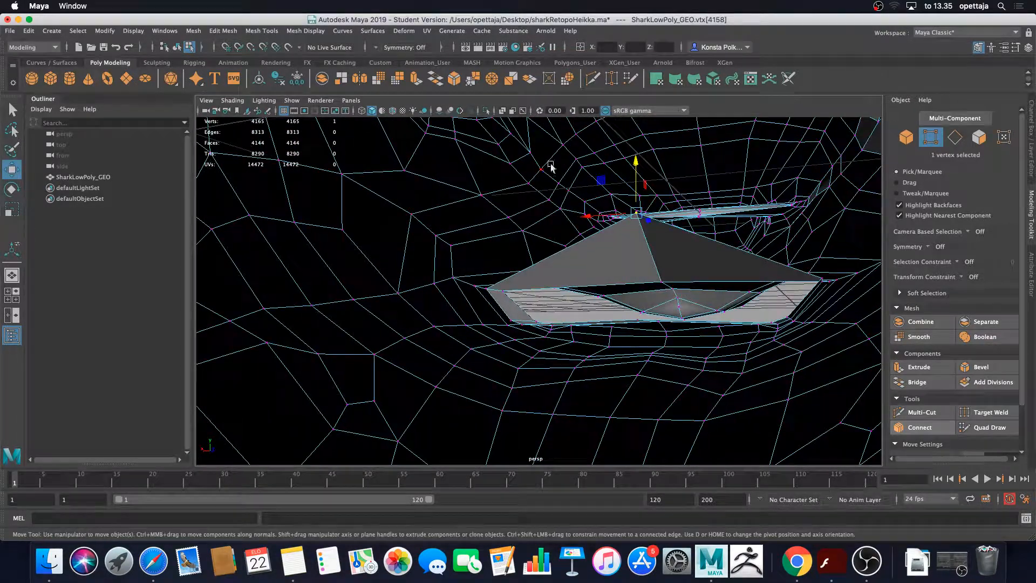
right_click_drag(621, 257, 591, 259)
left_click(484, 290)
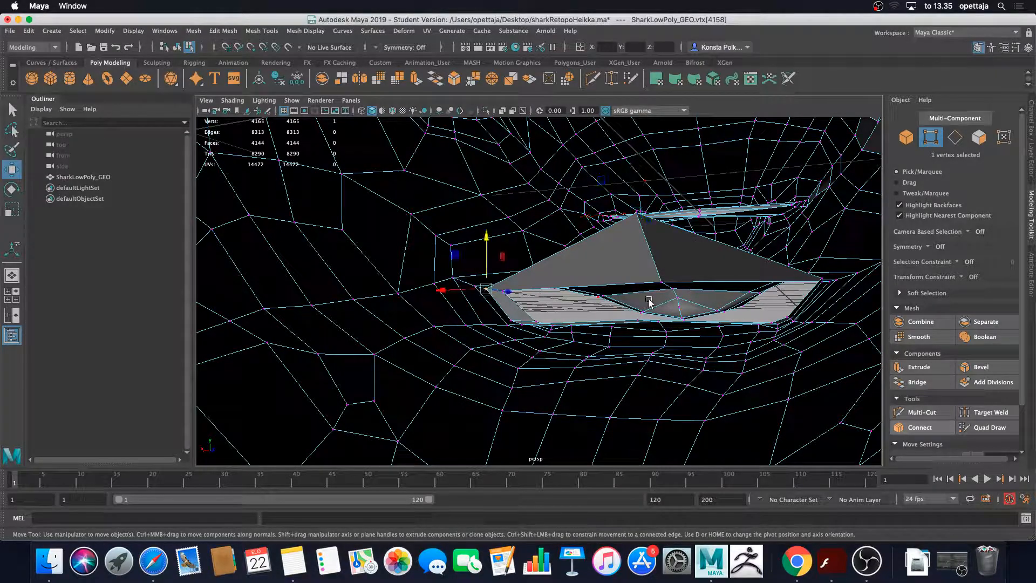
left_click_drag(816, 277, 647, 235, "alt")
left_click(782, 306, "shift")
left_click_drag(571, 359, 508, 349, "alt")
left_click(474, 345)
left_click_drag(443, 346, 425, 346)
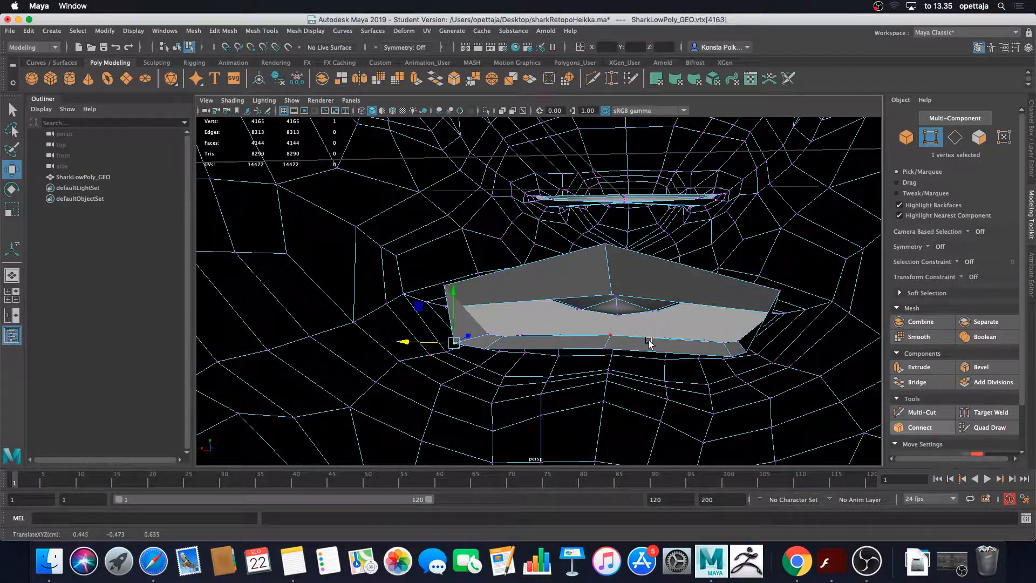
Select both lower corner vertices of the extruded mouth loop and scale them apart along X by about 1.07
left_click_drag(647, 342, 735, 363, "alt")
left_click(749, 377)
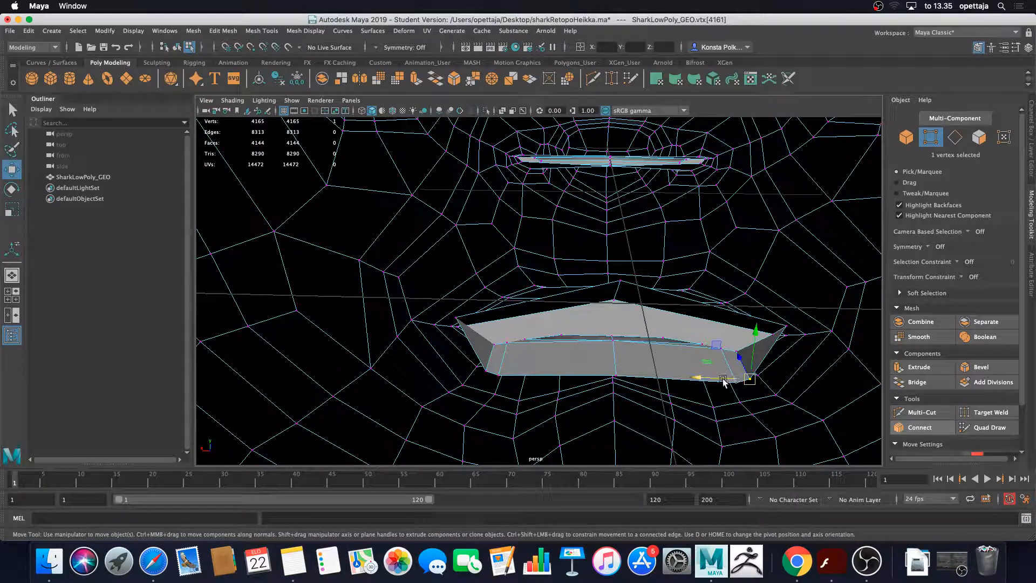
left_click(491, 368, "shift")
key("r")
left_click_drag(566, 370, 562, 373)
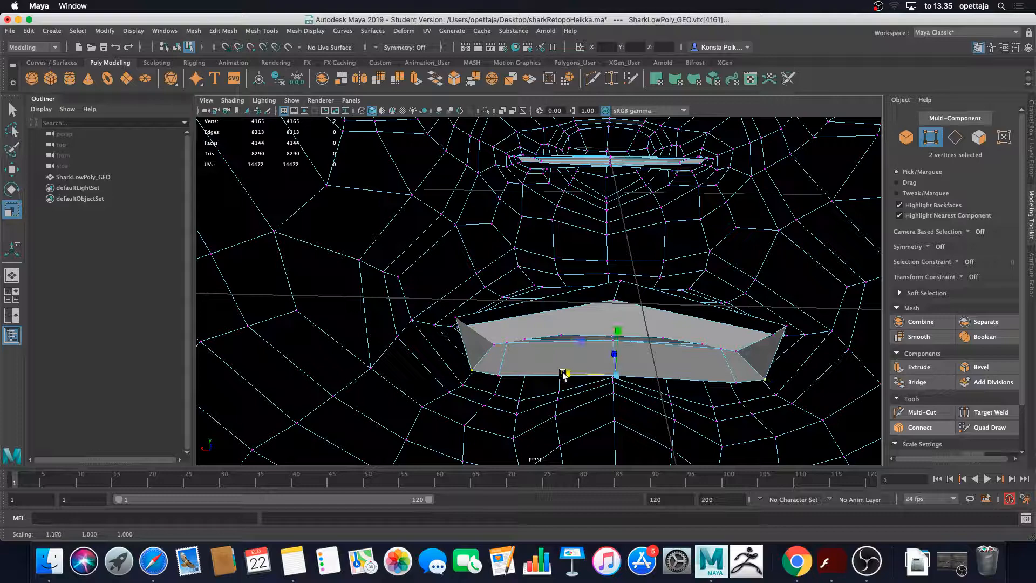
Lower the two inner bottom vertices and the bottom centre vertex of the extruded mouth loop along Y
left_click(499, 373)
left_click(719, 372, "shift")
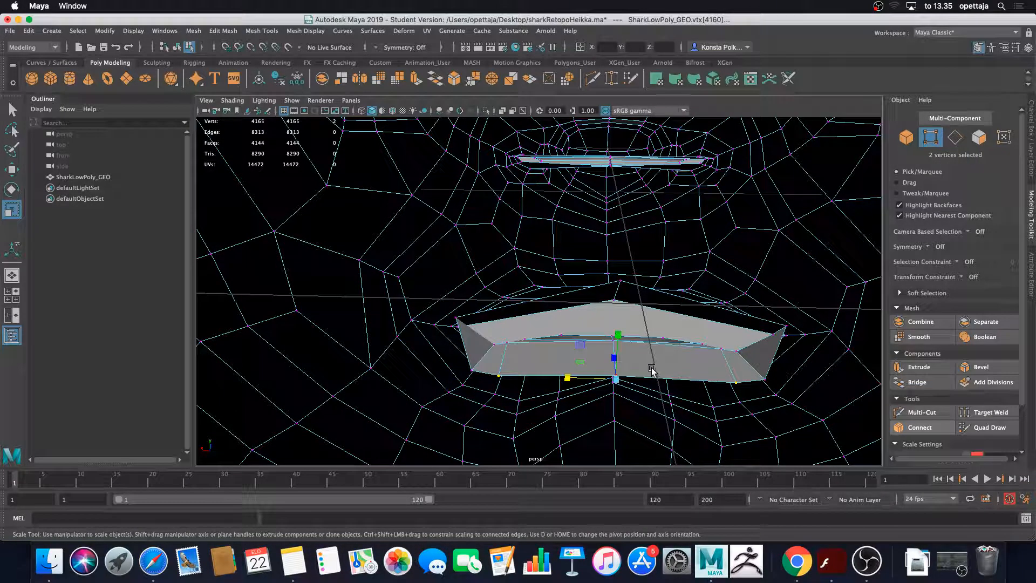
key("w")
left_click_drag(621, 348, 627, 358, "alt")
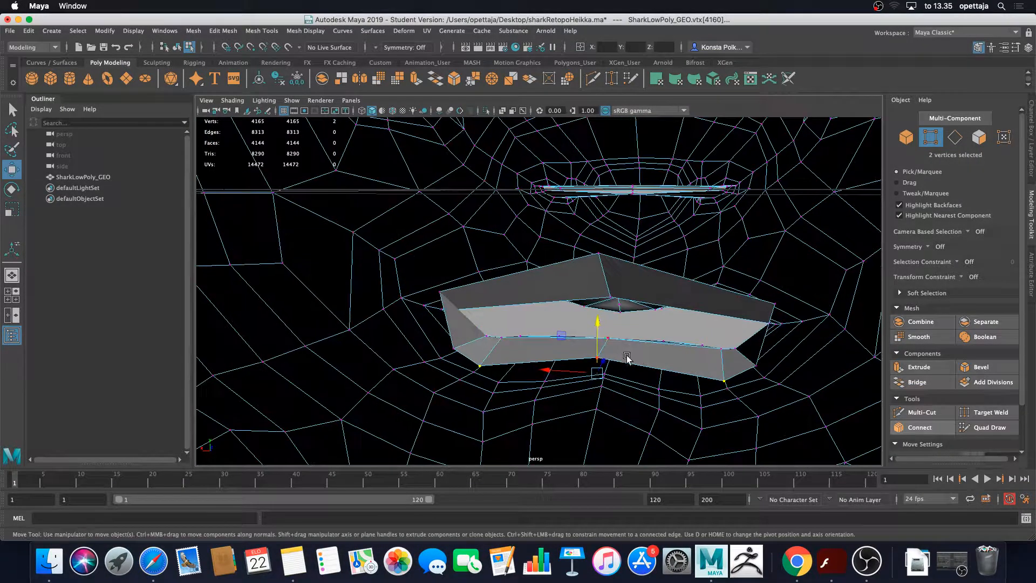
left_click(616, 358)
left_click_drag(598, 316, 597, 334)
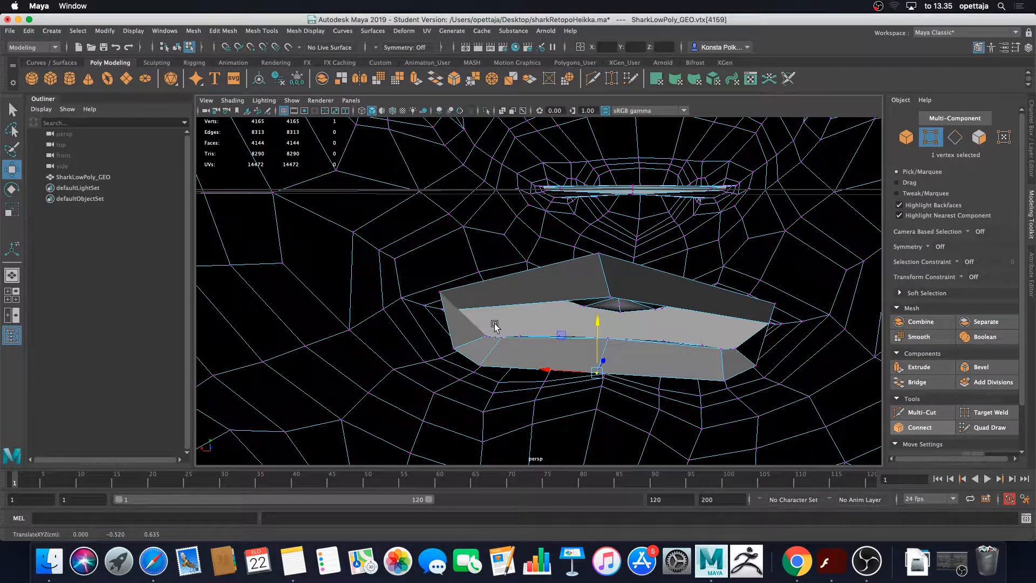
Lower one upper corner vertex of the extruded mouth loop along Y and select both upper corner vertices for scaling
mouse_move(493, 323)
left_mouse_down("alt")
mouse_move(468, 335)
mouse_move(475, 330)
left_mouse_up("alt")
left_click(426, 306)
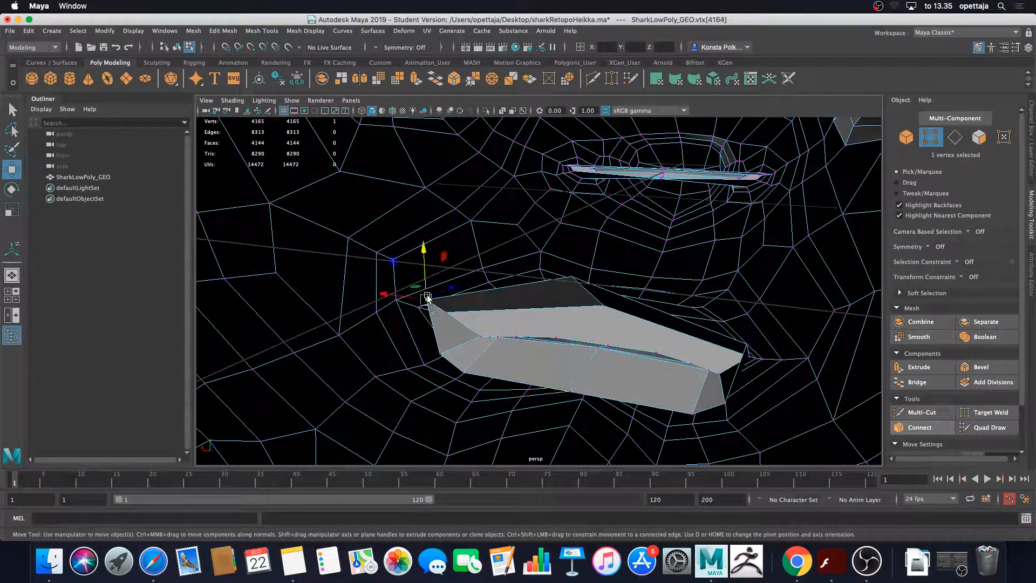
left_click_drag(425, 292, 424, 278)
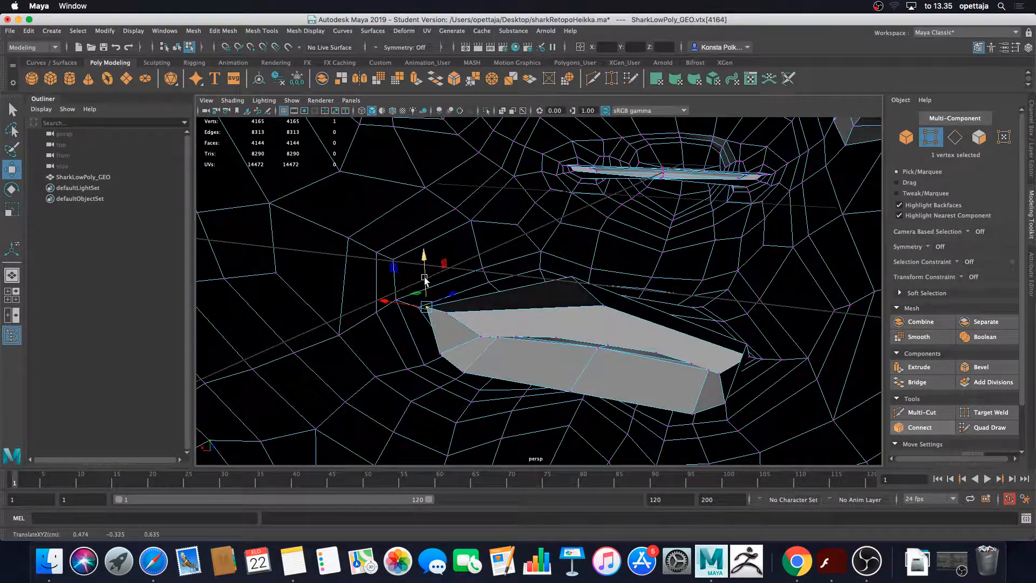
left_click(746, 344, "shift")
left_click_drag(571, 281, 490, 306)
key("r")
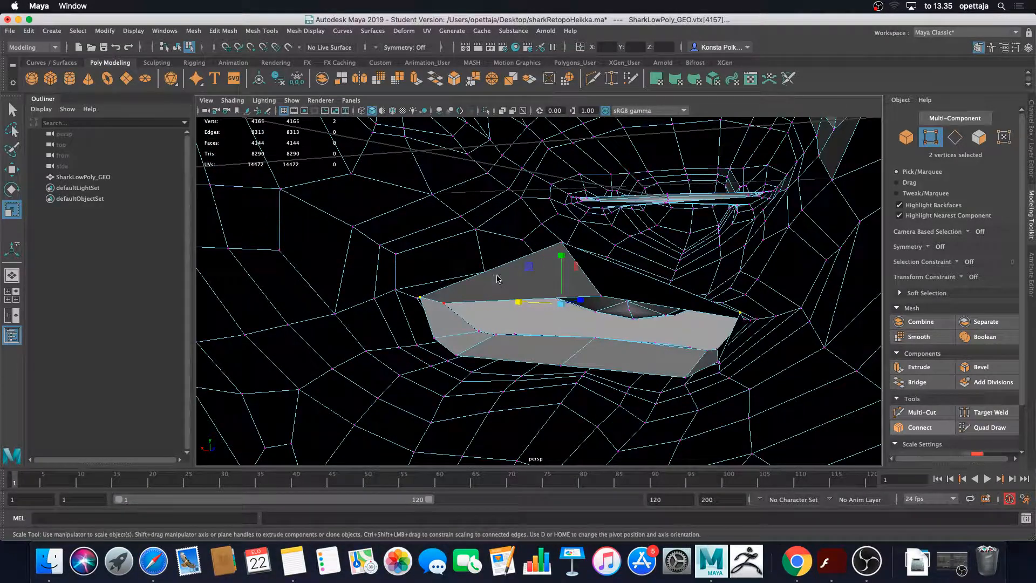
Extrude the eight-edge border loop of the mouth deeper into the head and enlarge the new loop along Y
right_click_drag(497, 276, 498, 251)
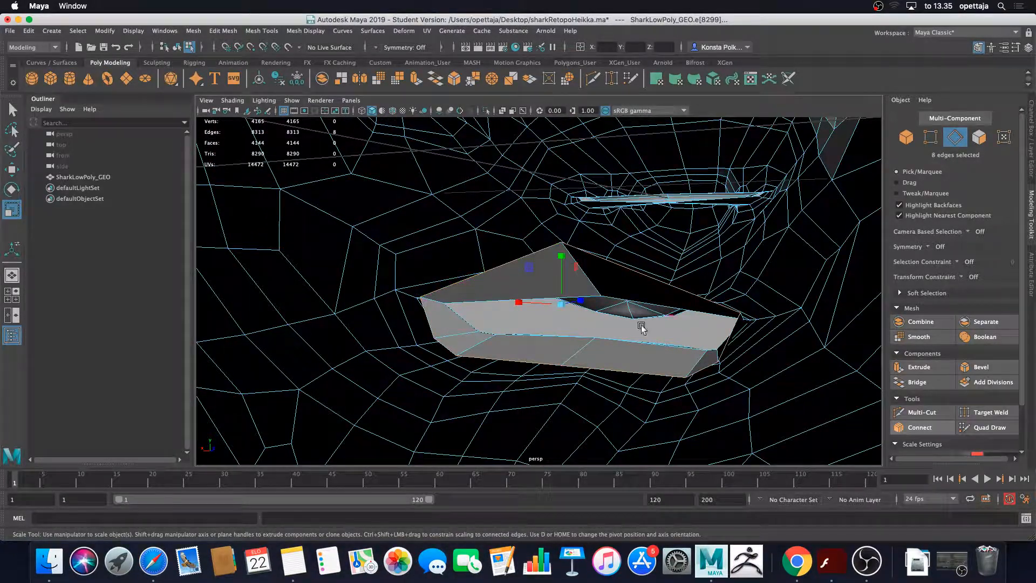
mouse_move(610, 290)
left_mouse_down("alt")
mouse_move(597, 284)
mouse_move(625, 302)
mouse_move(617, 296)
left_mouse_up("alt")
key("w")
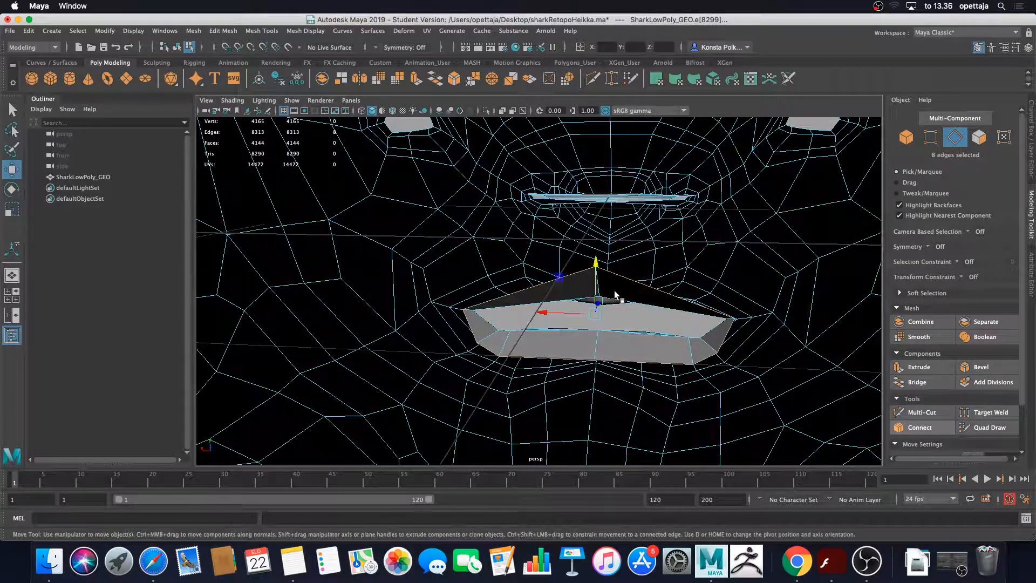
left_click(920, 367)
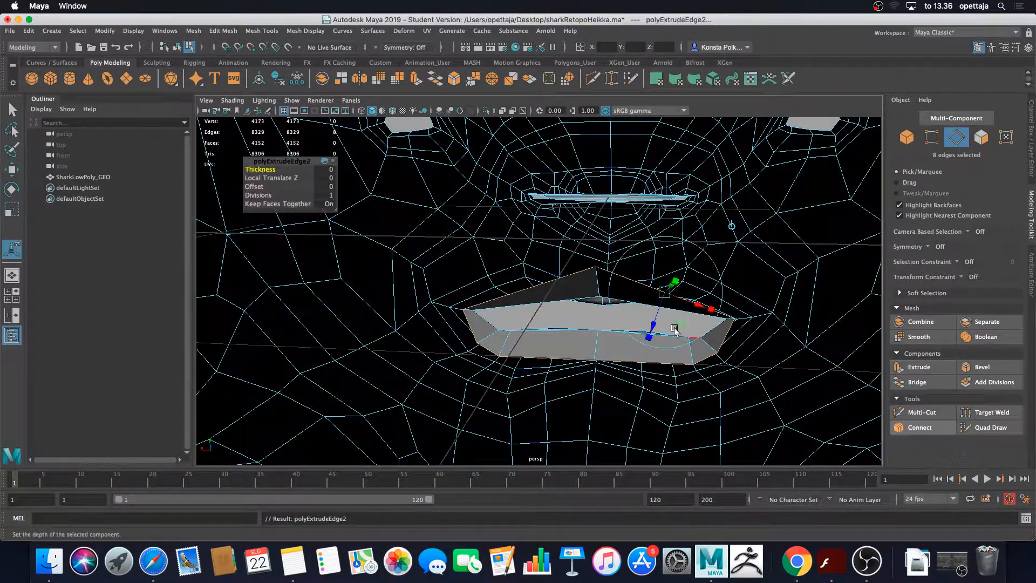
key("w")
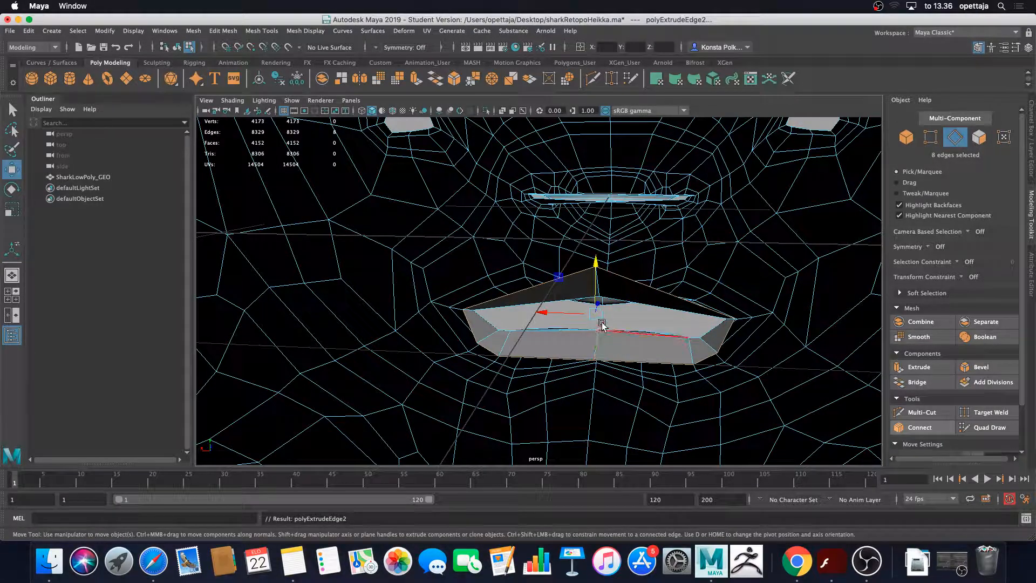
left_click_drag(600, 306, 572, 319, "alt")
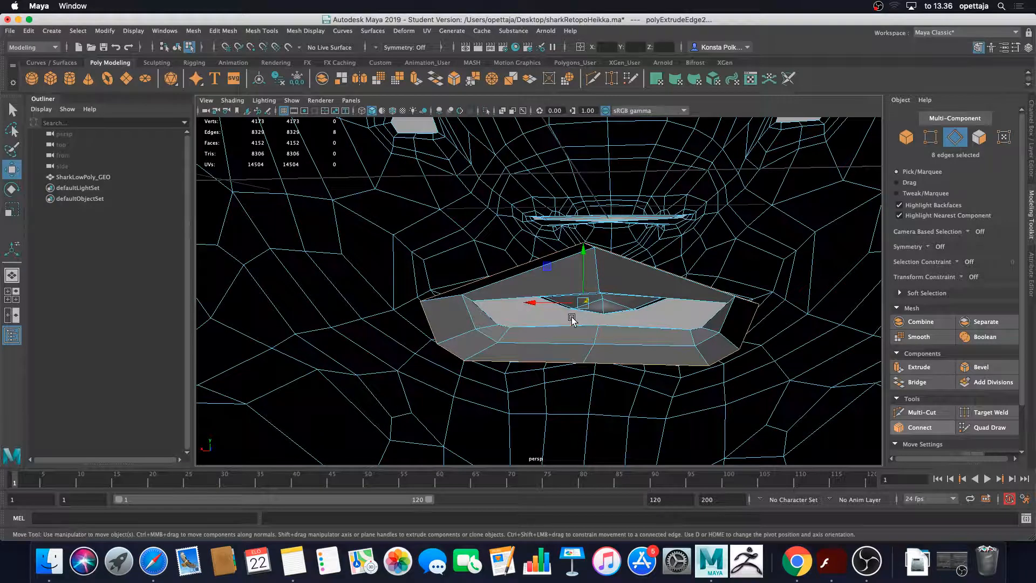
key("r")
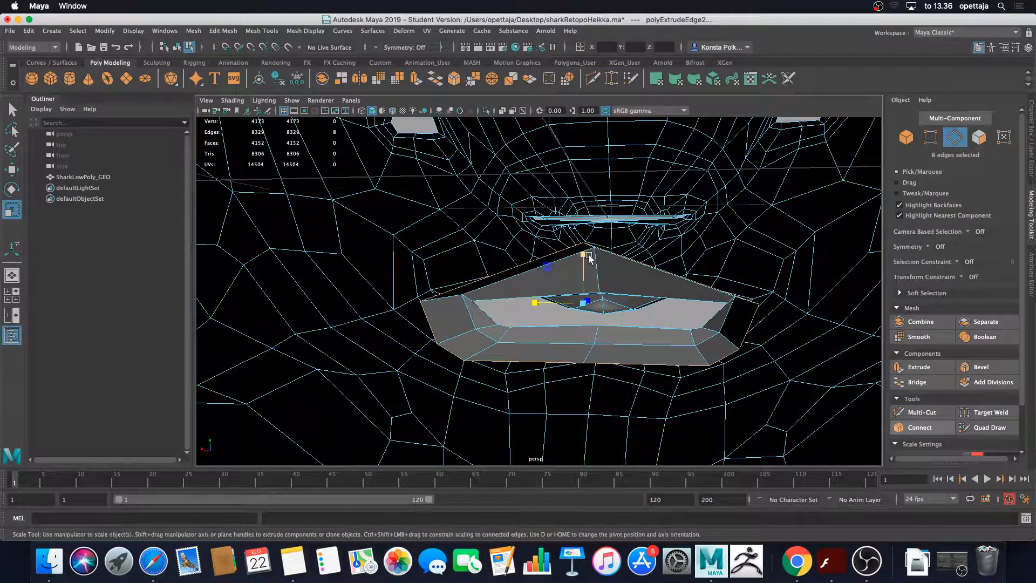
left_click_drag(586, 258, 587, 227)
Raise both upper corner vertices of the newly extruded loop along Y and scale them closer together along X
right_click_drag(473, 287, 411, 289)
left_click(432, 301)
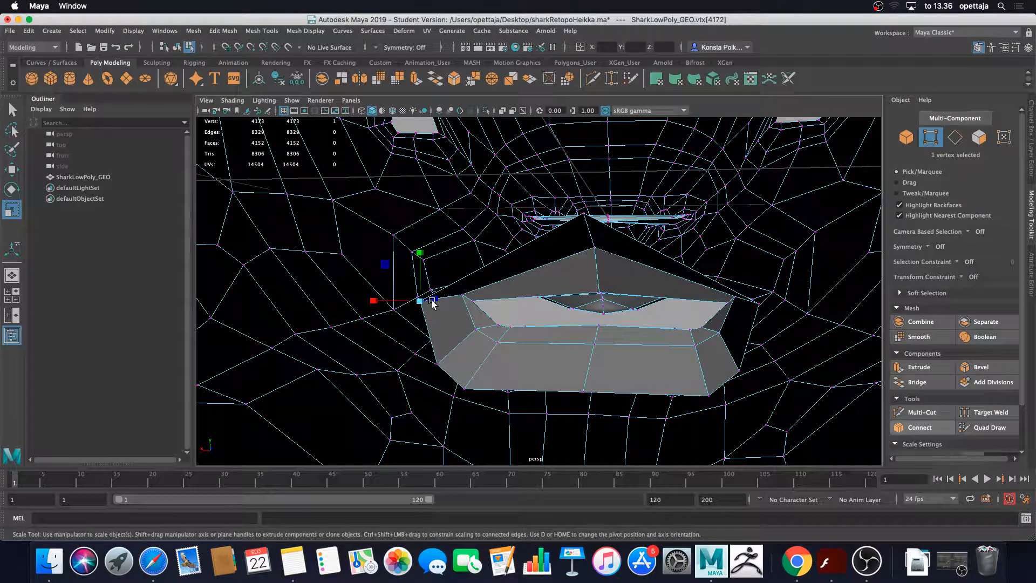
left_click(756, 307, "shift")
key("w")
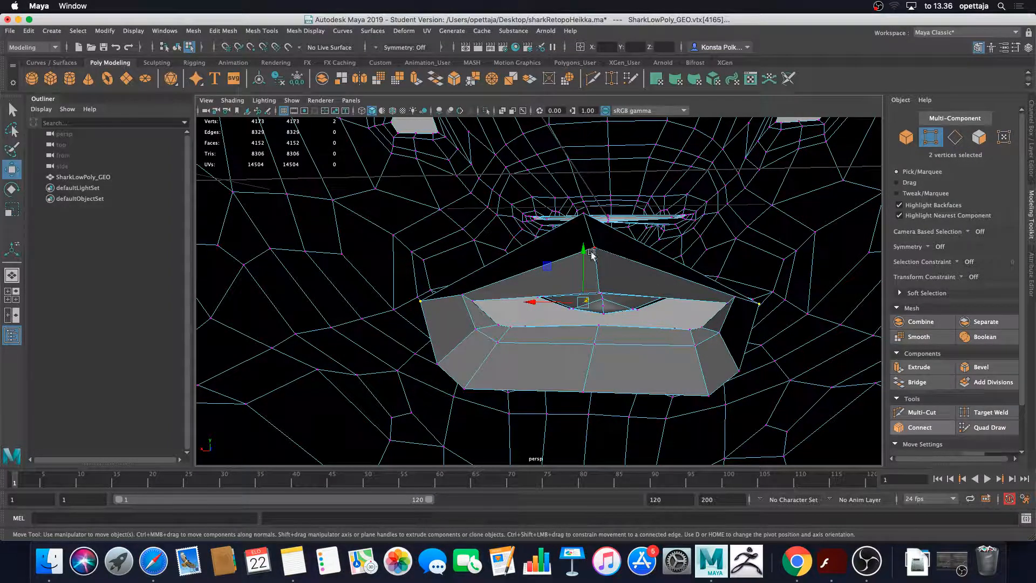
left_click_drag(585, 255, 585, 226)
key("r")
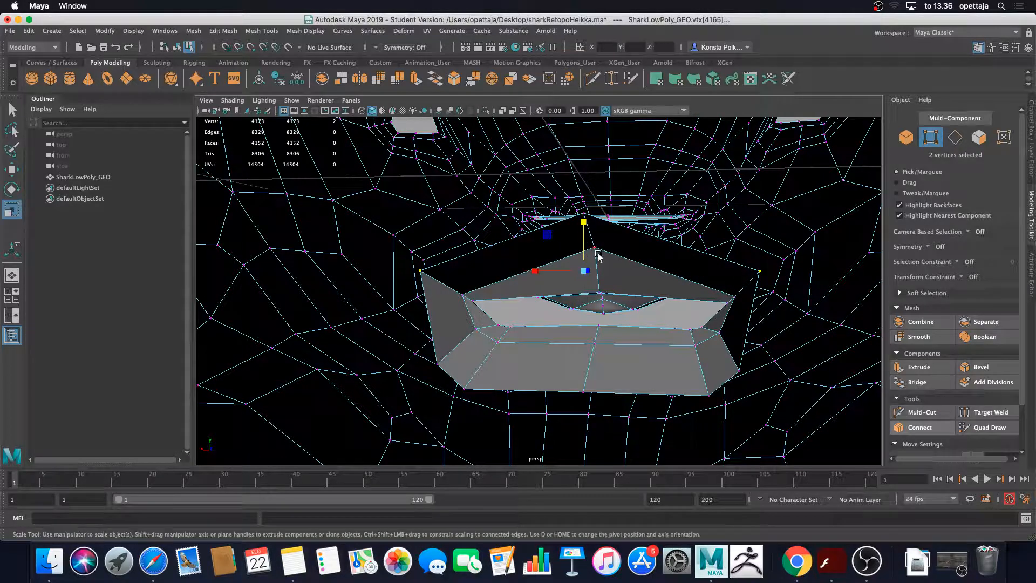
left_click_drag(541, 272, 551, 271)
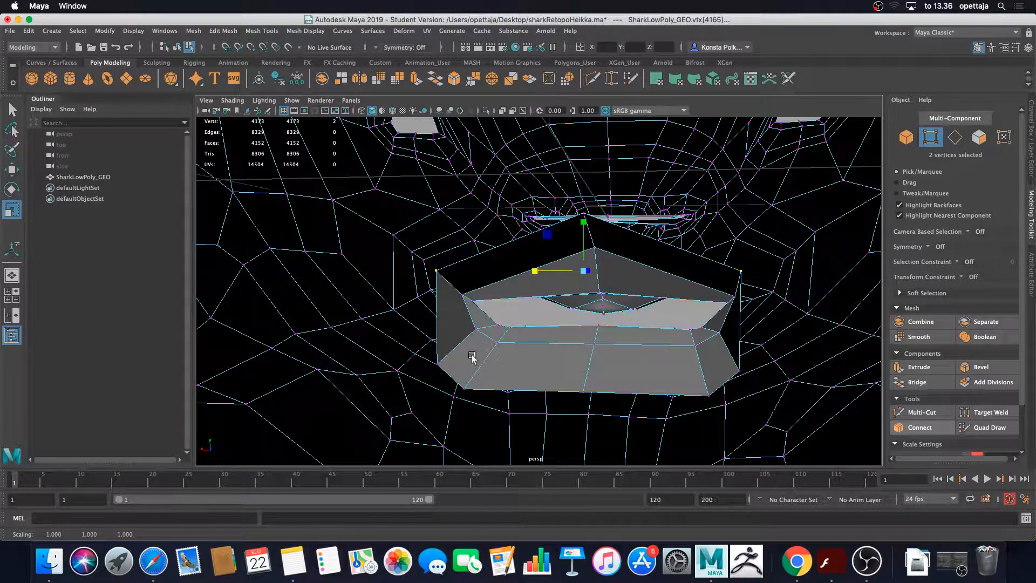
Raise the two lower side vertices of the newly extruded loop along Y and scale them apart along X
left_click(439, 362)
left_click(726, 367, "shift")
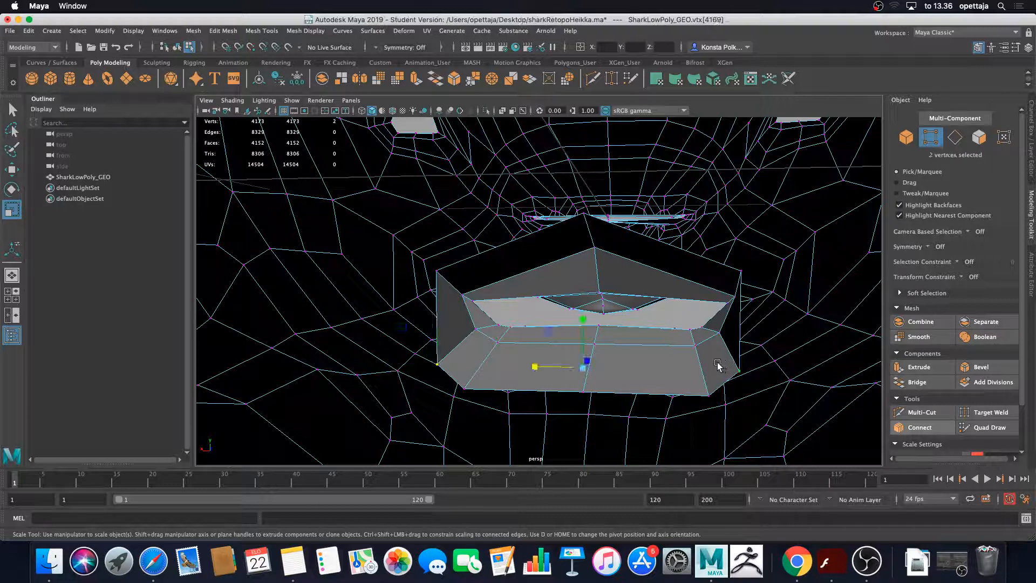
key("w")
left_click_drag(583, 317, 583, 289)
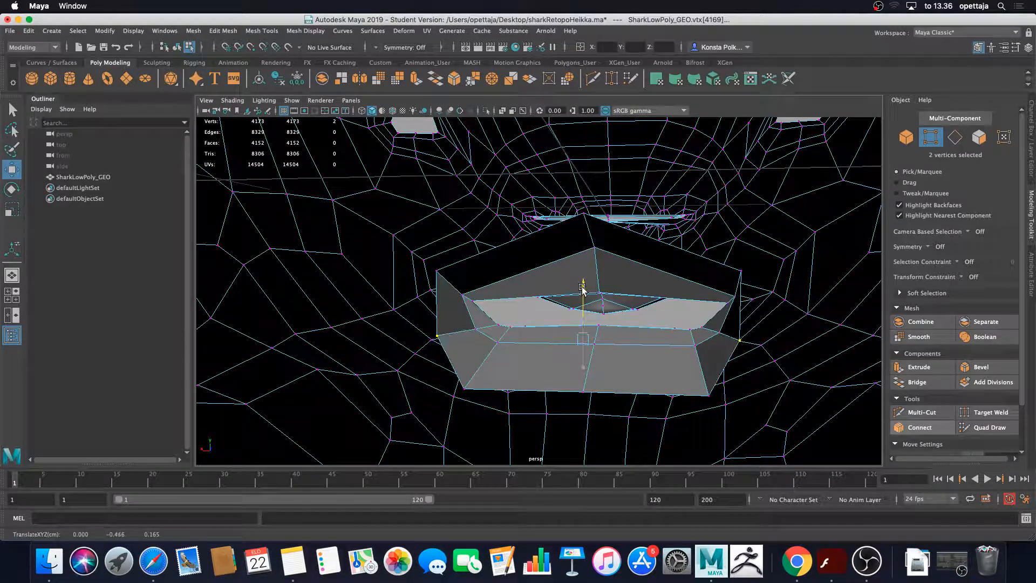
key("r")
left_click_drag(542, 338, 525, 339)
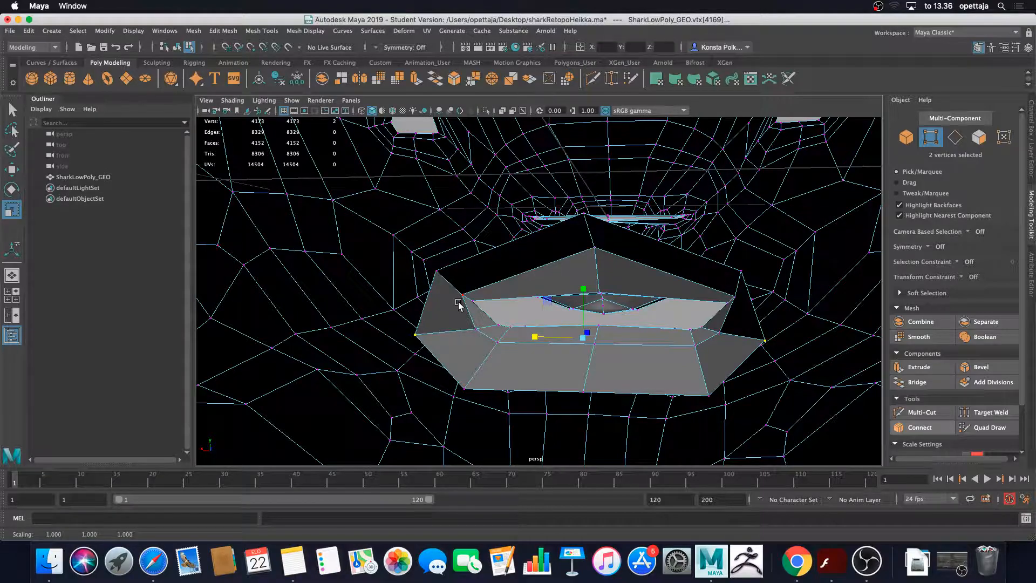
Check the mouth from the side and adjust a centre vertex inside the lower jaw along Y
left_click(459, 304)
left_click_drag(492, 307, 549, 311, "alt")
left_click(526, 319)
key("w")
left_click(546, 307)
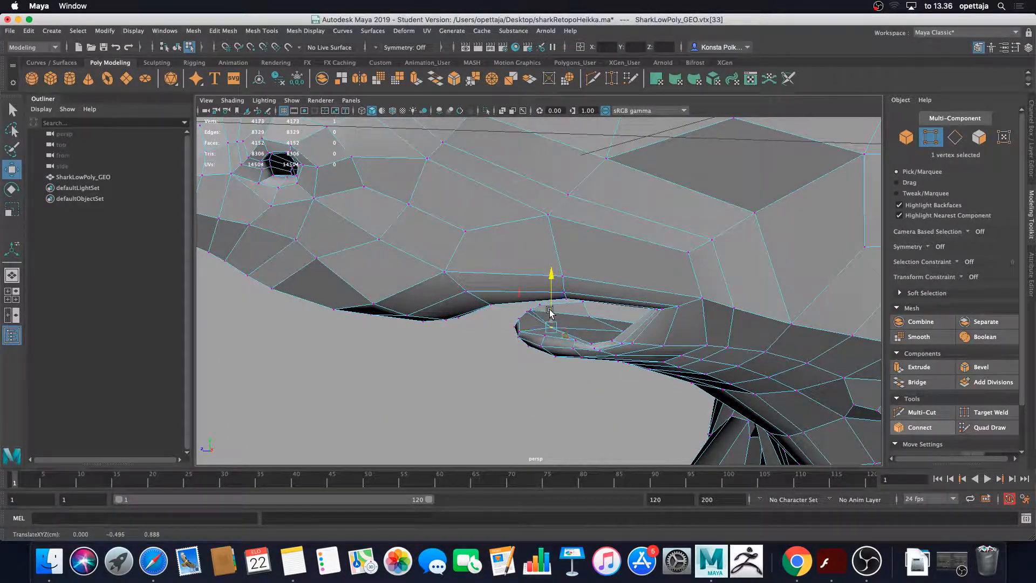
Bridge the opposite upper side edges and the opposite lower side edges of the border loop across the back of the mouth
left_click_drag(730, 293, 540, 273, "alt")
right_click_drag(537, 274, 538, 247)
left_click(400, 283)
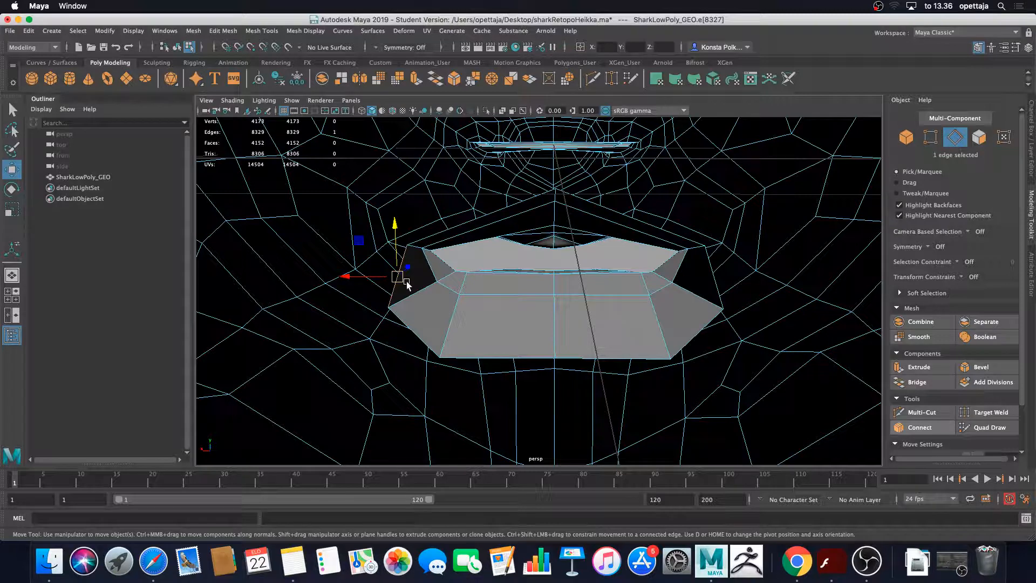
left_click(701, 263, "shift")
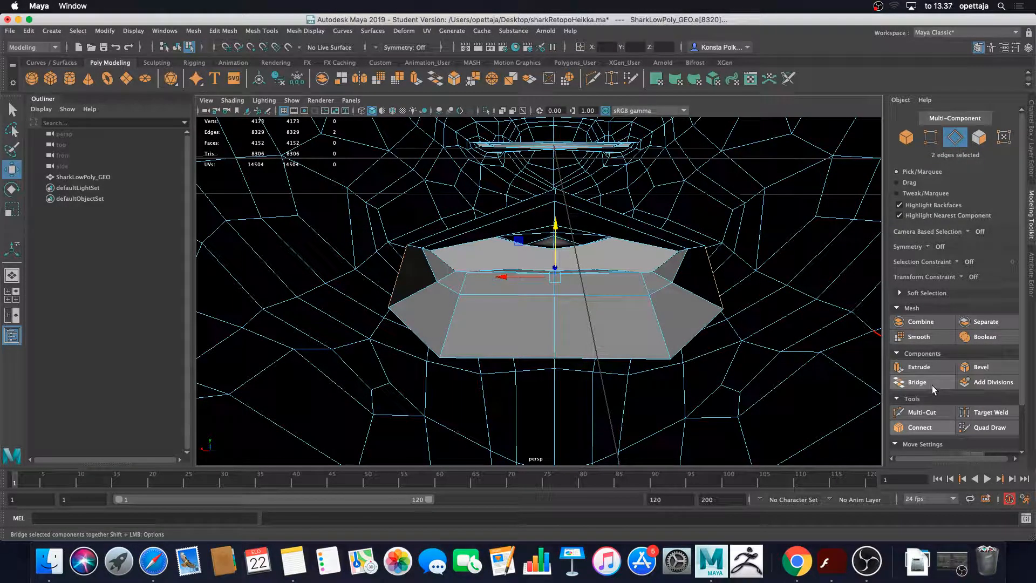
left_click(917, 382)
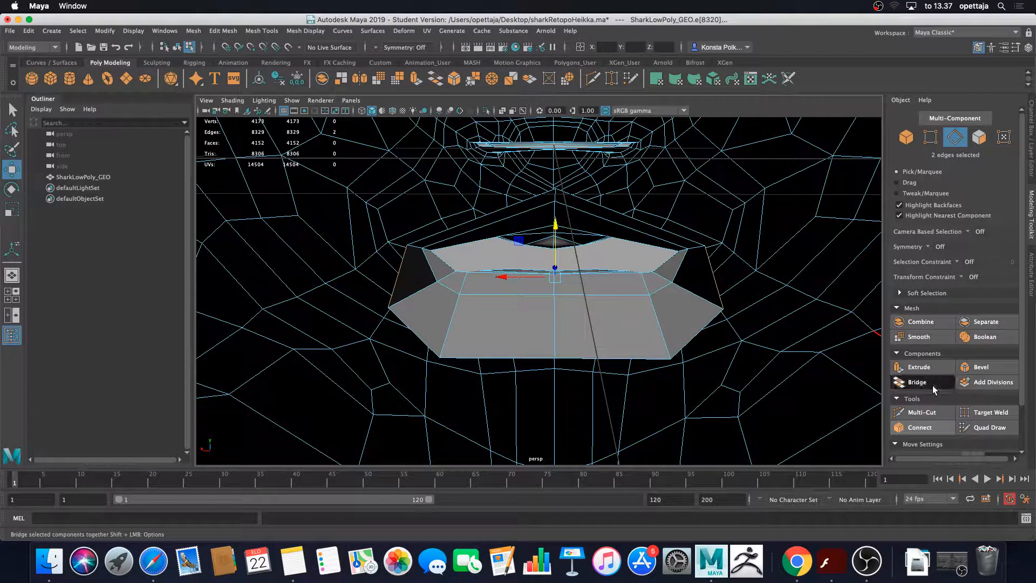
left_click(430, 337)
left_click(696, 330, "shift")
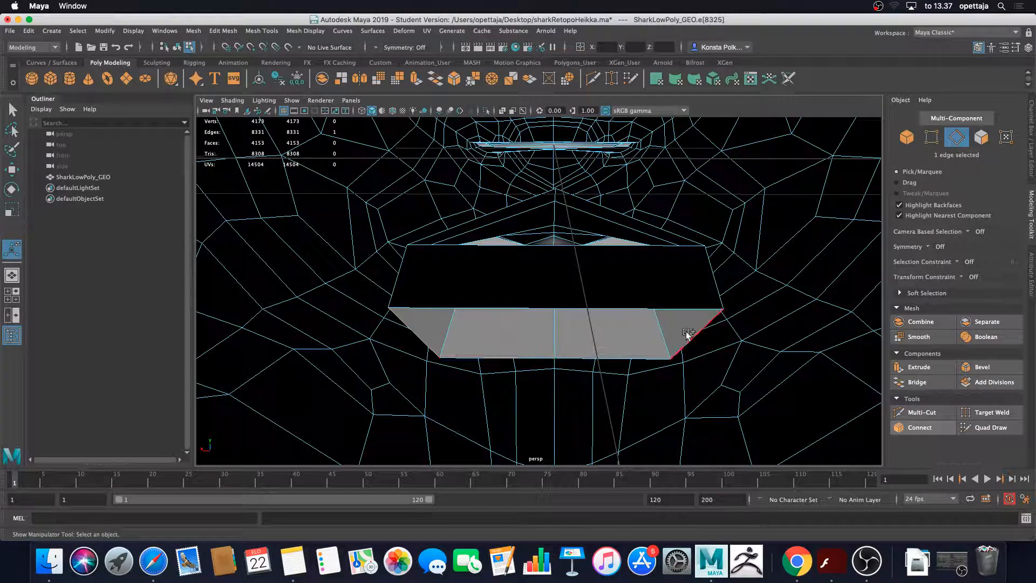
left_click(930, 383)
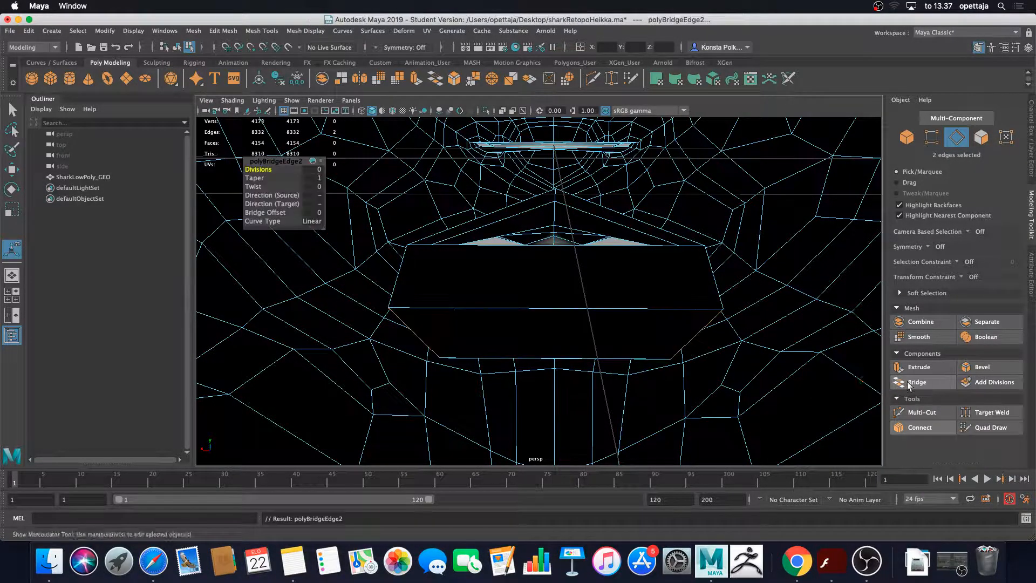
Lower the bottom centre vertex of the mouth's back border loop along Y
left_click_drag(585, 354, 585, 257, "alt")
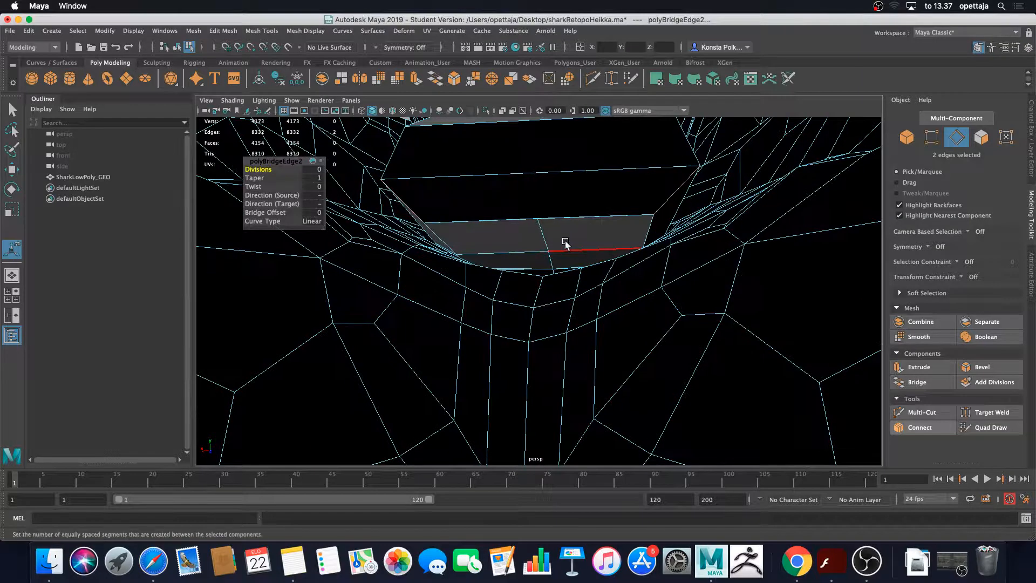
right_click_drag(567, 242, 544, 231)
left_click(542, 231)
key("w")
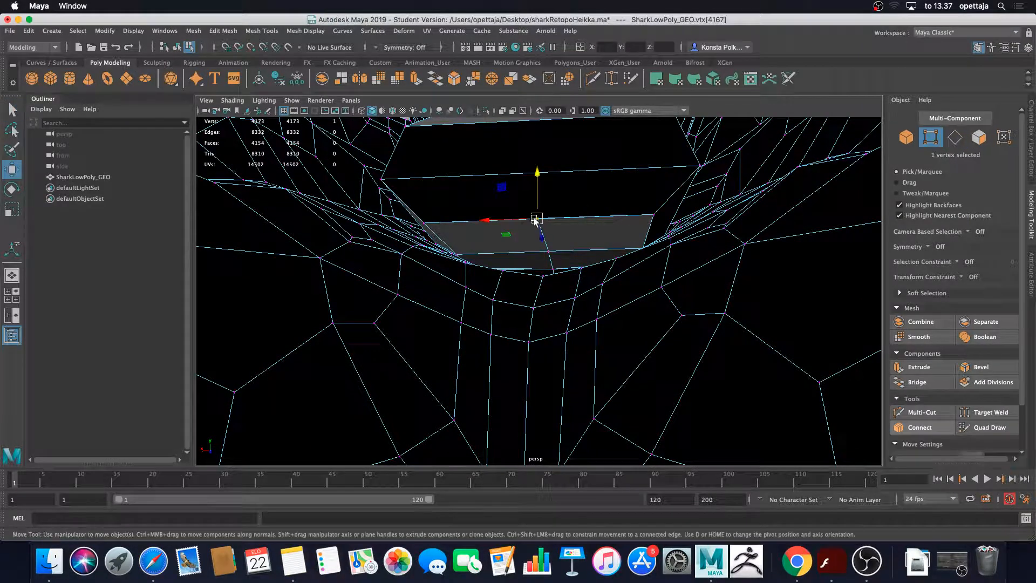
left_click_drag(537, 191, 609, 231)
left_click(553, 229)
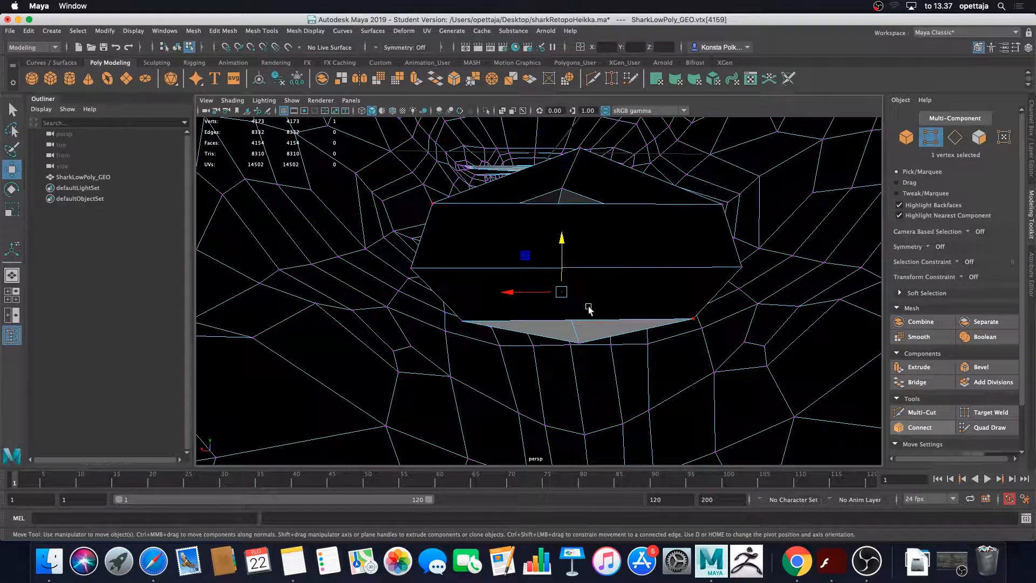
Insert a vertical edge loop through the middle of the two bridged faces with Multi-Cut
left_click(921, 411)
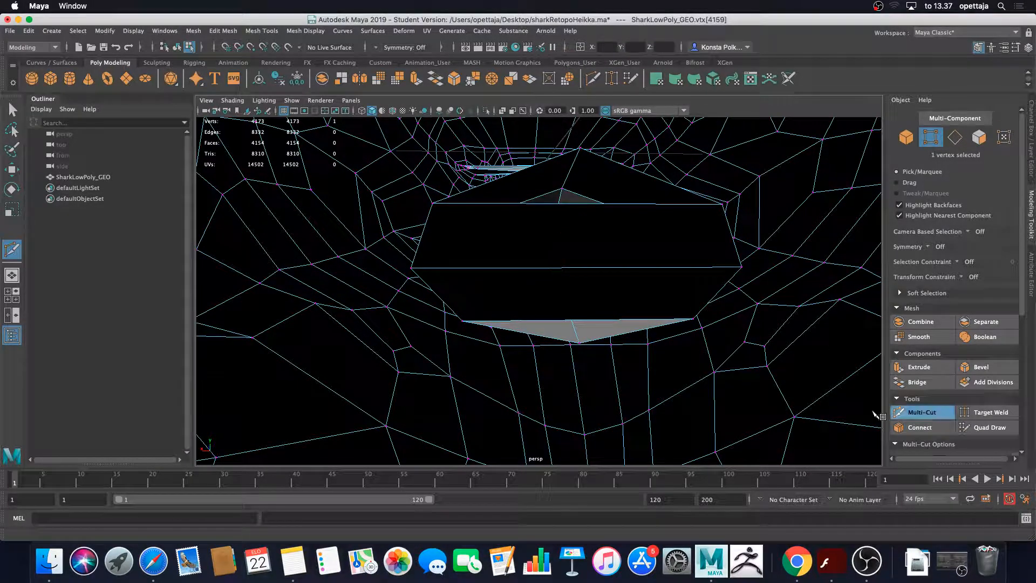
left_click(722, 205)
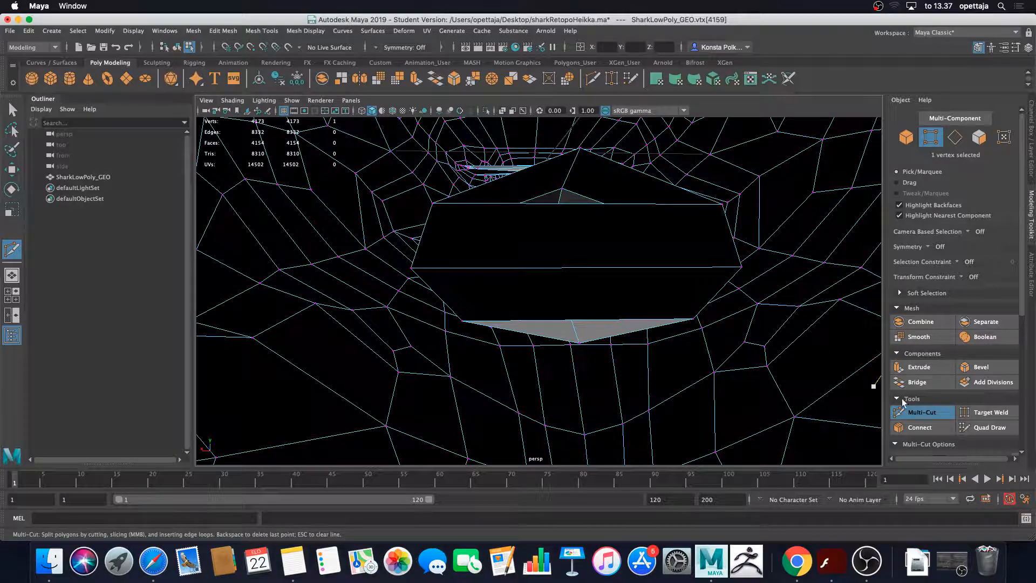
left_click(924, 413)
left_click(922, 413)
left_click(581, 267, "ctrl")
key("Return")
key("w")
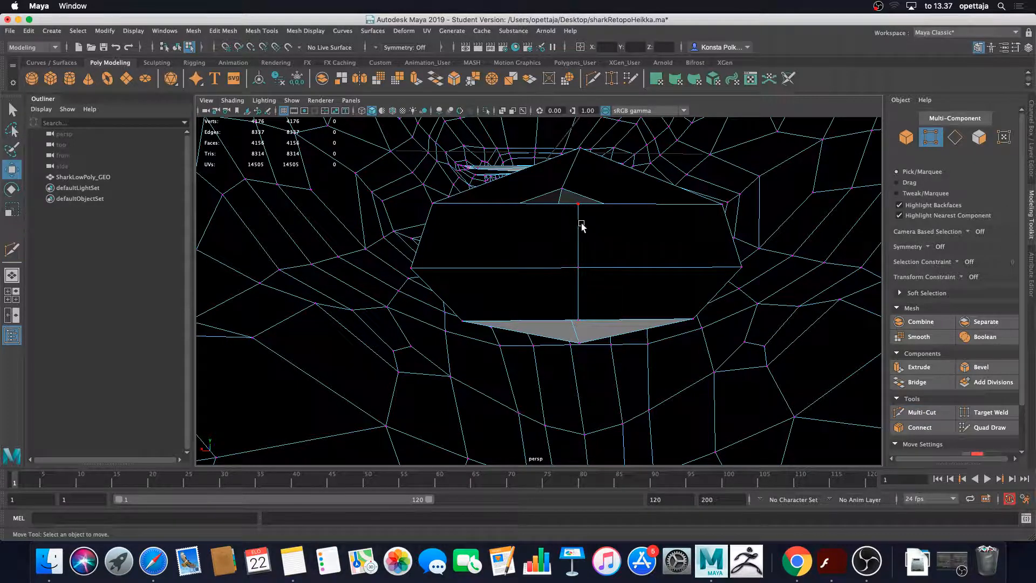
Raise the new upper centre vertex to the peak of the mouth opening and adjust the new bottom centre vertex along Y
left_click(592, 219)
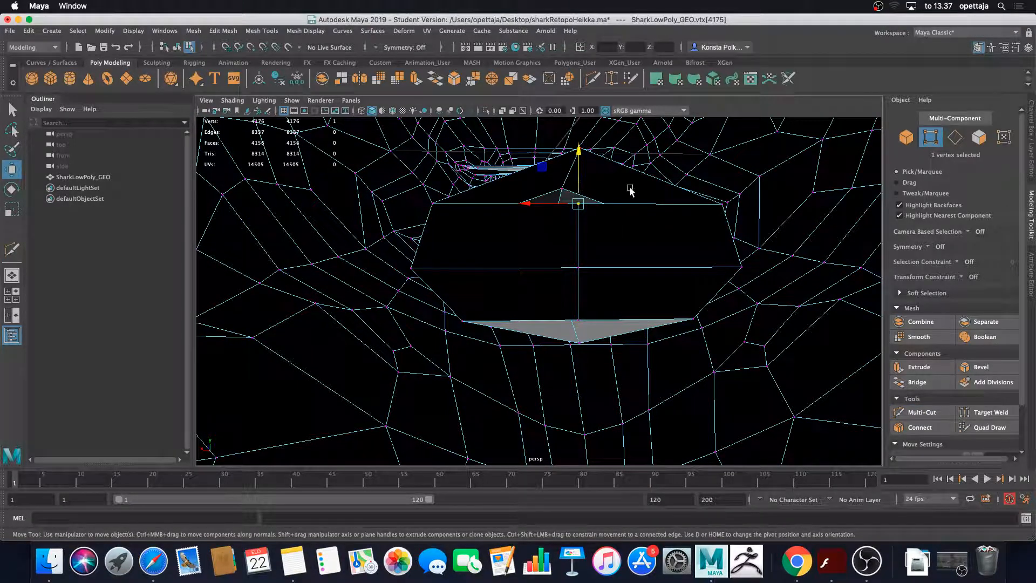
left_click_drag(606, 224, 554, 200, "alt")
right_click_drag(571, 245, 916, 411)
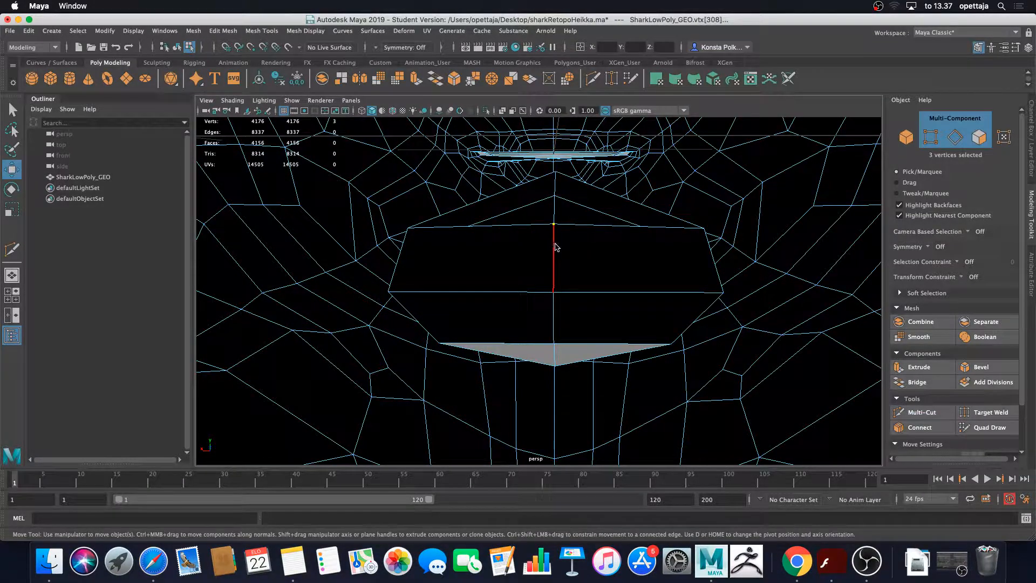
right_click_drag(557, 247, 521, 244)
left_click(553, 224)
left_click_drag(556, 193, 578, 201)
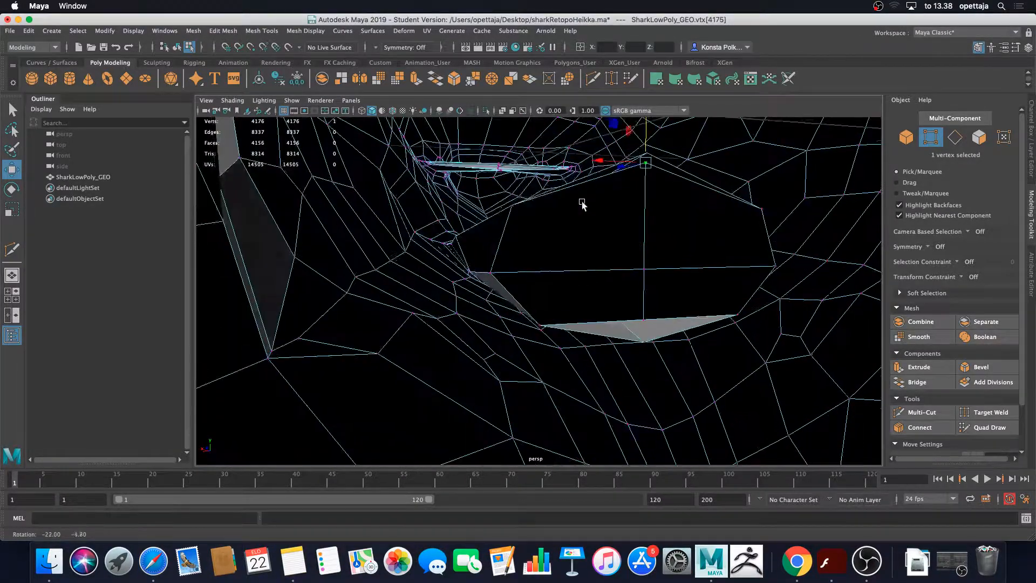
left_click(648, 294)
mouse_move(647, 294)
left_mouse_down()
mouse_move(642, 269)
mouse_move(642, 280)
left_mouse_up()
Merge the new upper centre vertex of the bridged faces with the adjacent peak vertex of the border loop
left_click_drag(646, 221, 639, 233, "alt")
right_click_drag(639, 233, 673, 367, "alt")
middle_click_drag(694, 234, 668, 269, "alt")
left_click_drag(668, 269, 638, 300, "alt")
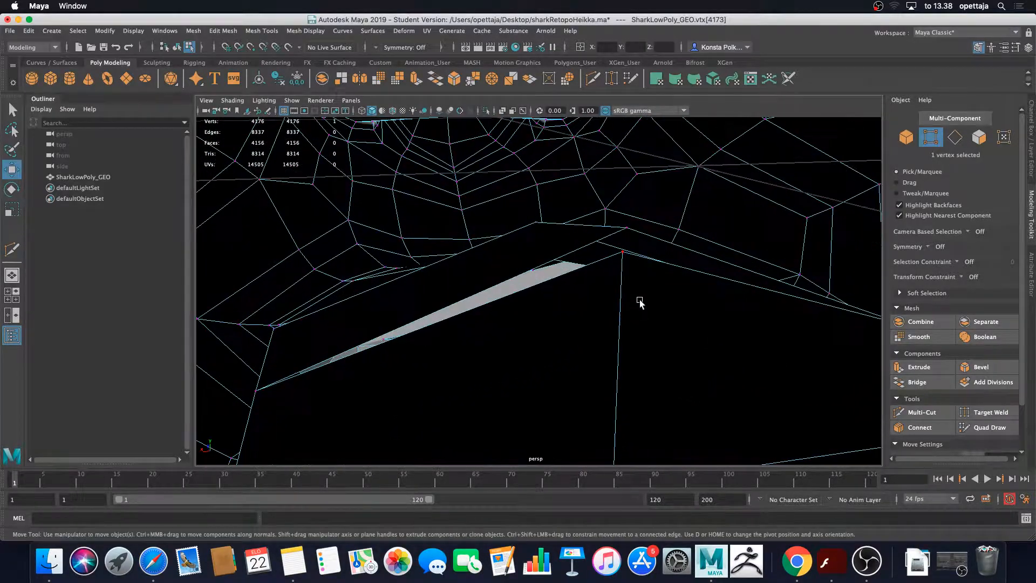
left_click(622, 273)
left_click(642, 235, "shift")
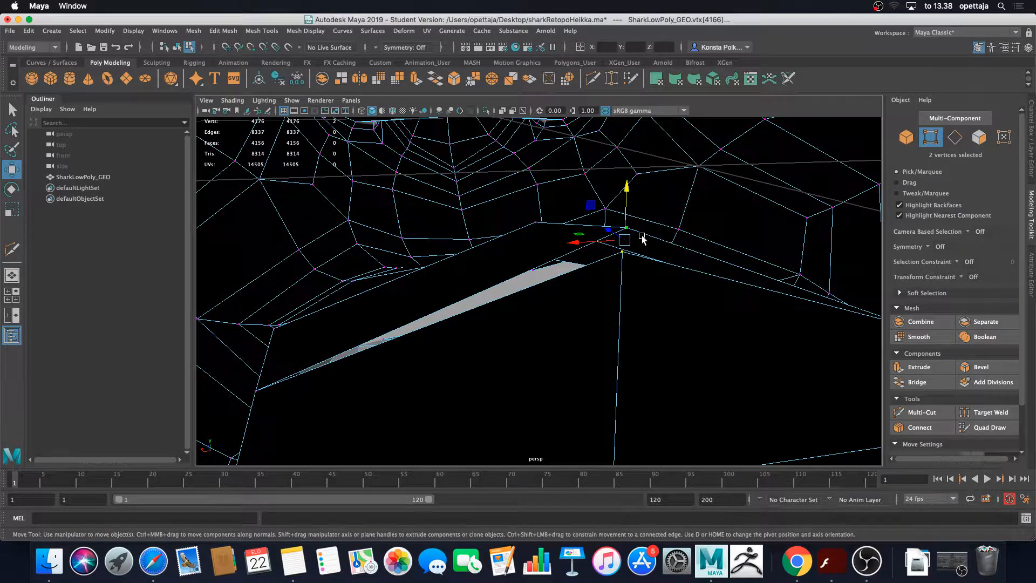
key("space")
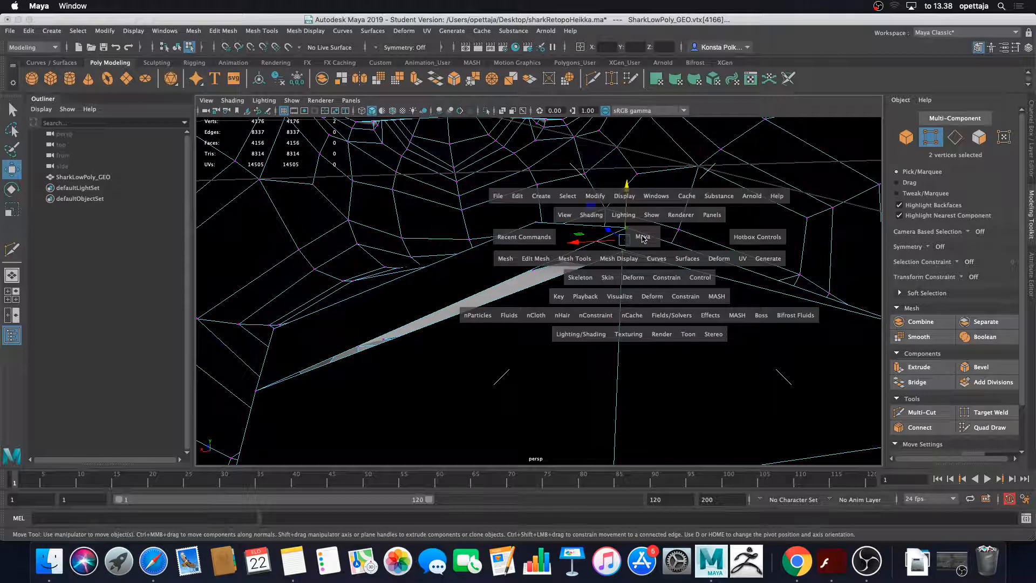
left_click(541, 262)
left_click(571, 307)
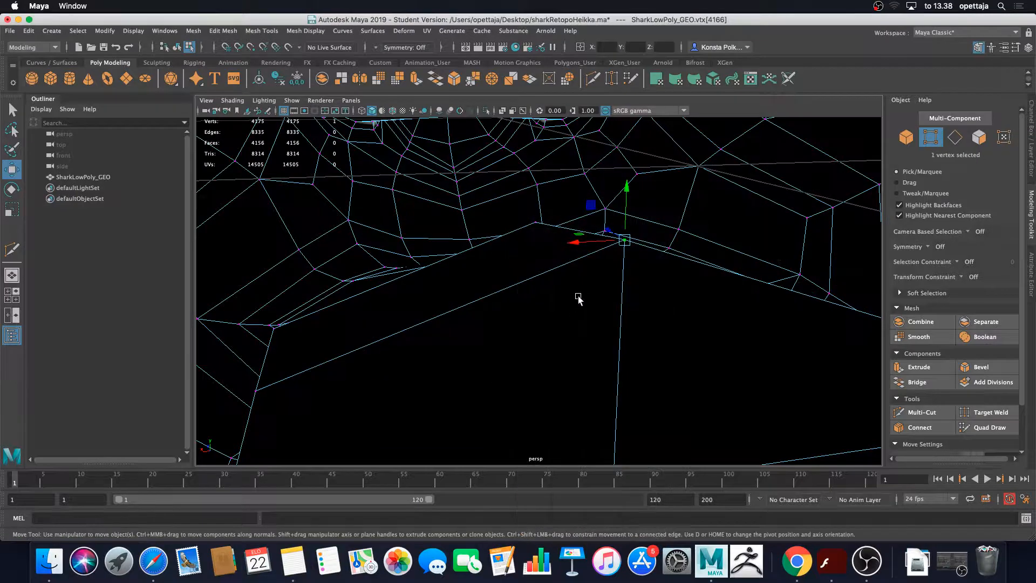
Merge the new bottom centre vertex of the bridged faces with the adjacent bottom vertex of the mouth's back border loop to their centre
key("f")
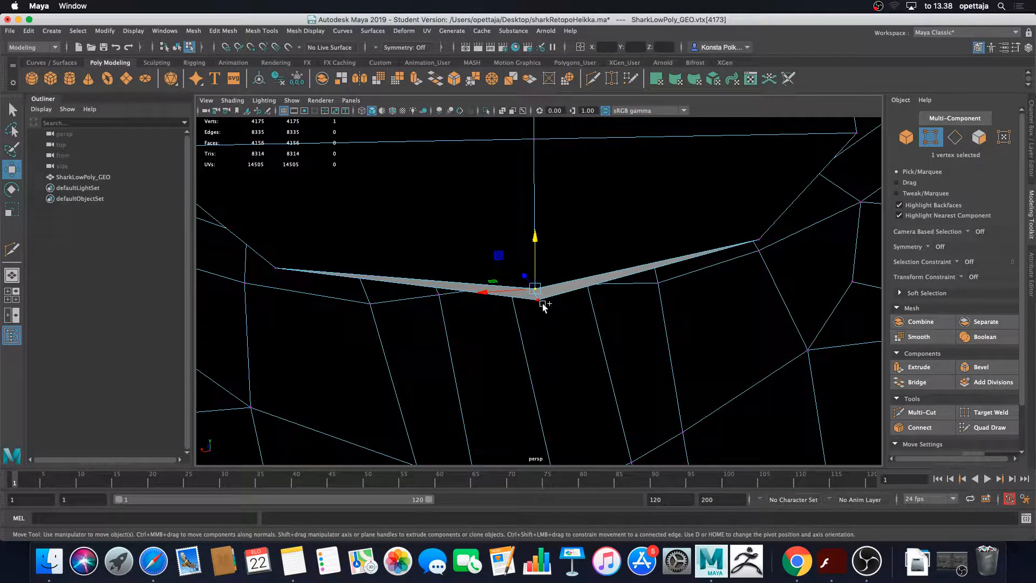
left_click(543, 305, "shift")
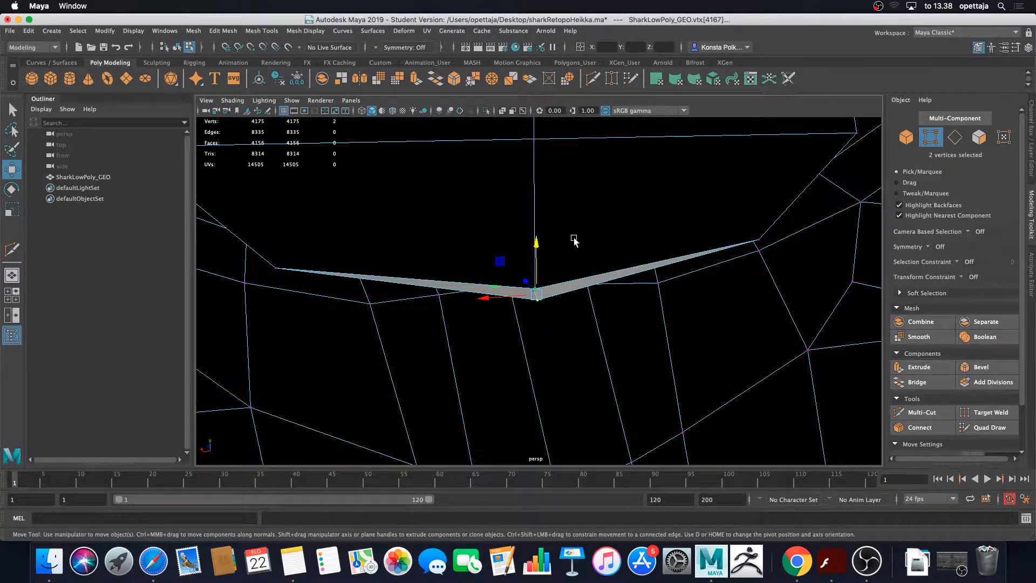
key("space")
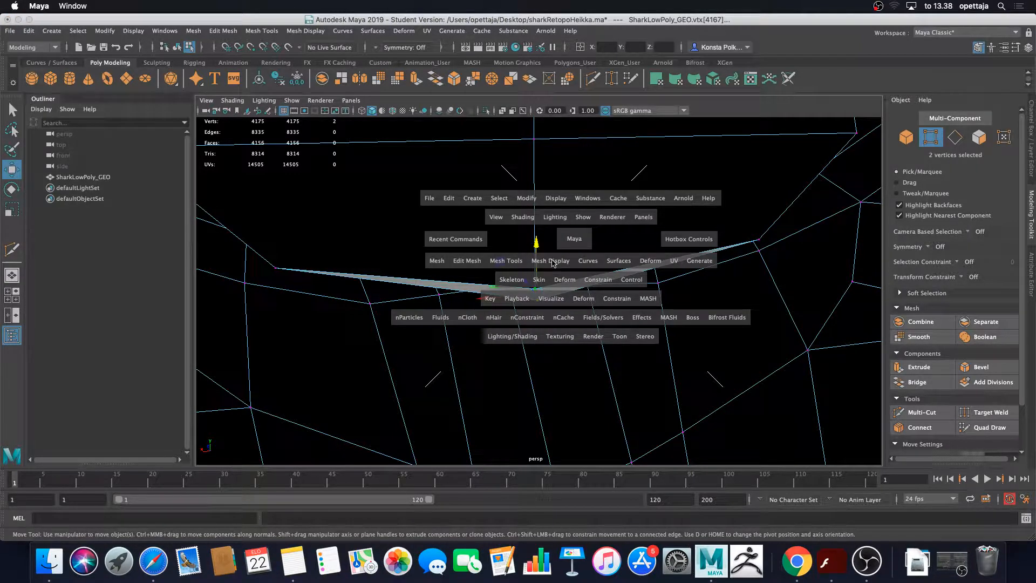
left_click(471, 266)
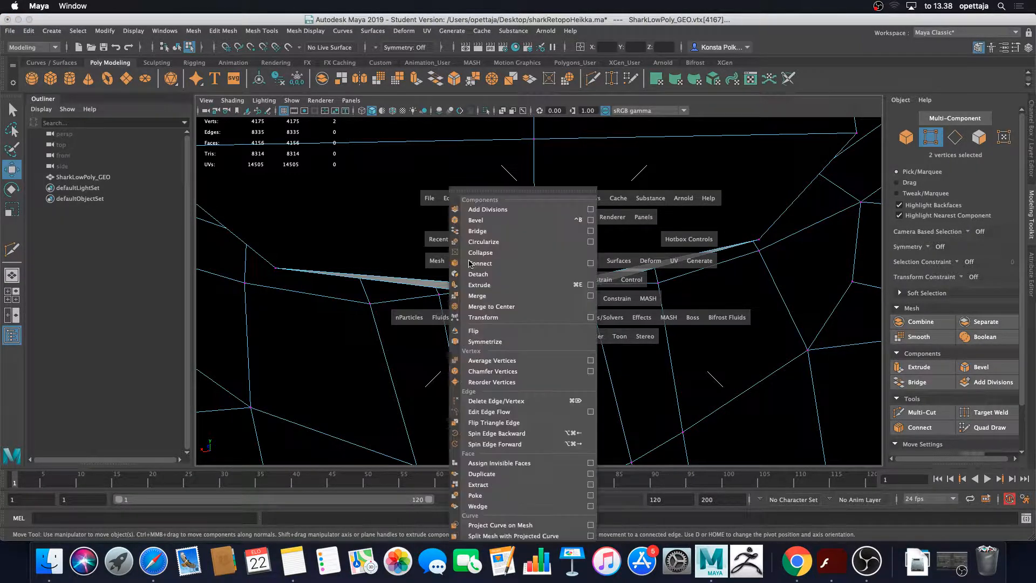
left_click(516, 307)
scroll(534, 292, "down", 3)
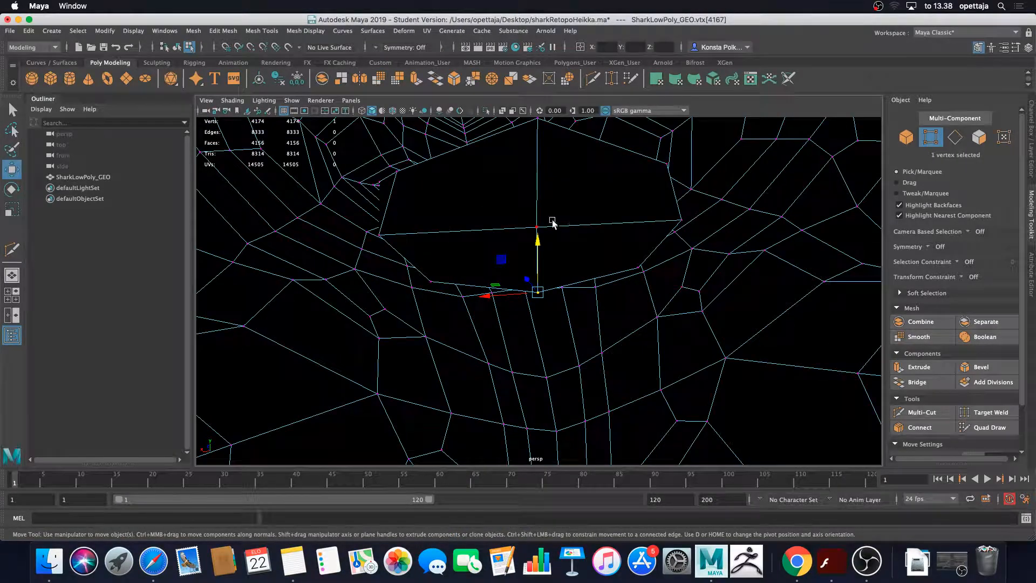
Try small moves along Y on the upper centre vertex and an upper side vertex of the mouth's back border
left_click_drag(534, 291, 447, 254, "alt")
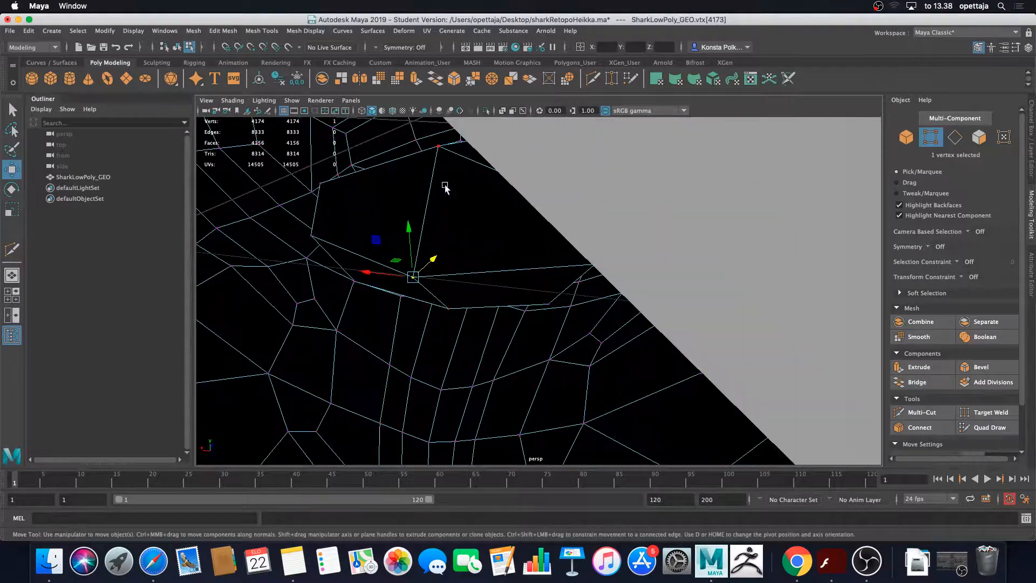
left_click(438, 147)
left_click_drag(437, 185, 482, 189, "alt")
left_click_drag(473, 138, 471, 142)
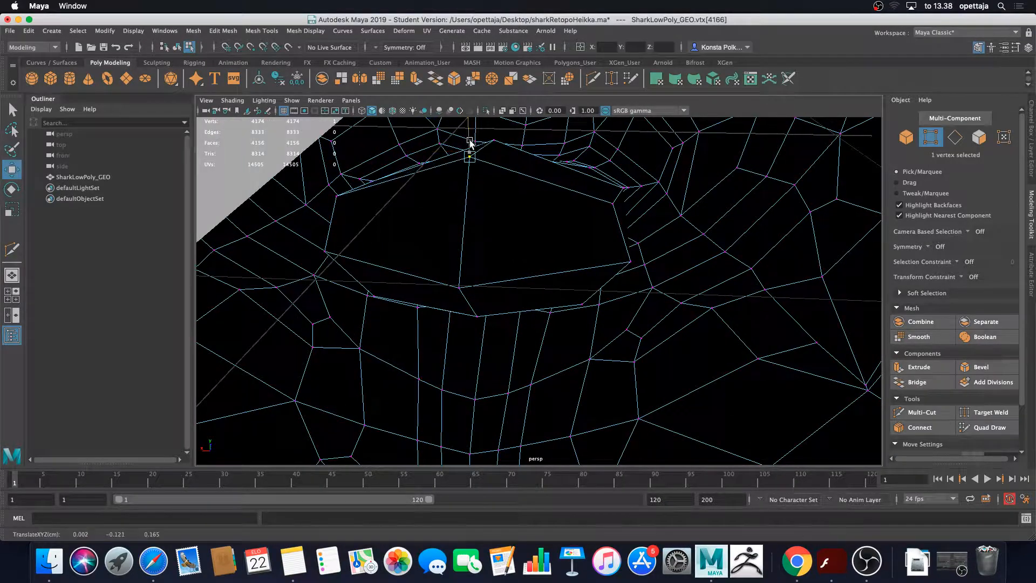
left_click(605, 210)
left_click_drag(605, 211, 421, 210, "alt")
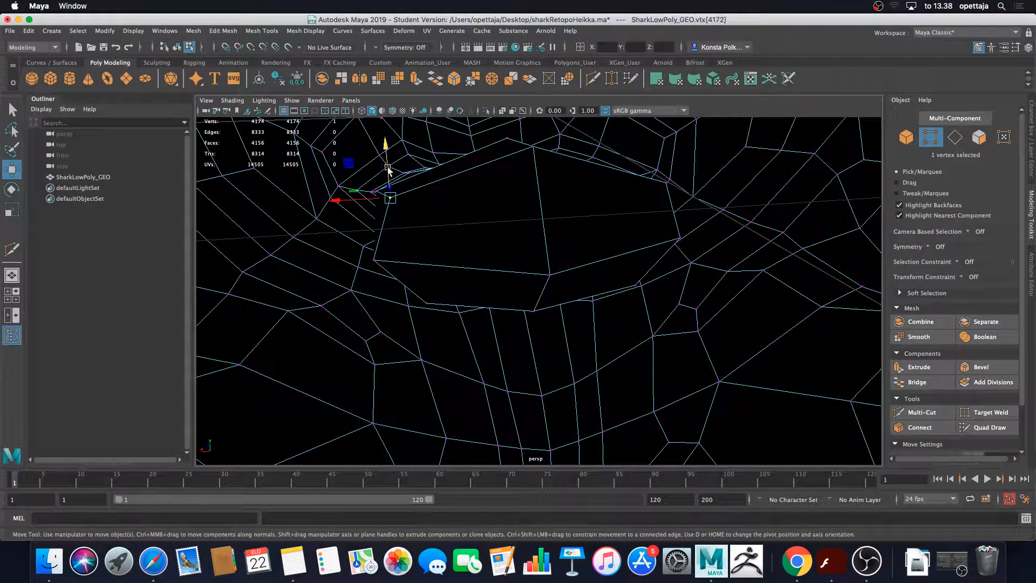
left_click_drag(389, 171, 390, 179)
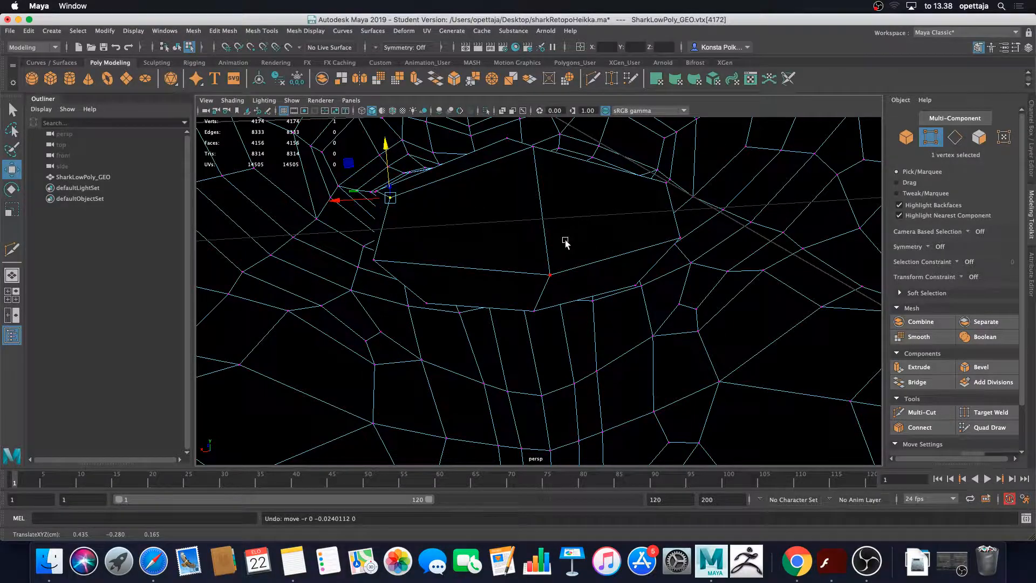
Examine the mouth opening and its closed interior from the front and side, outside the head
left_click_drag(566, 243, 309, 210, "alt")
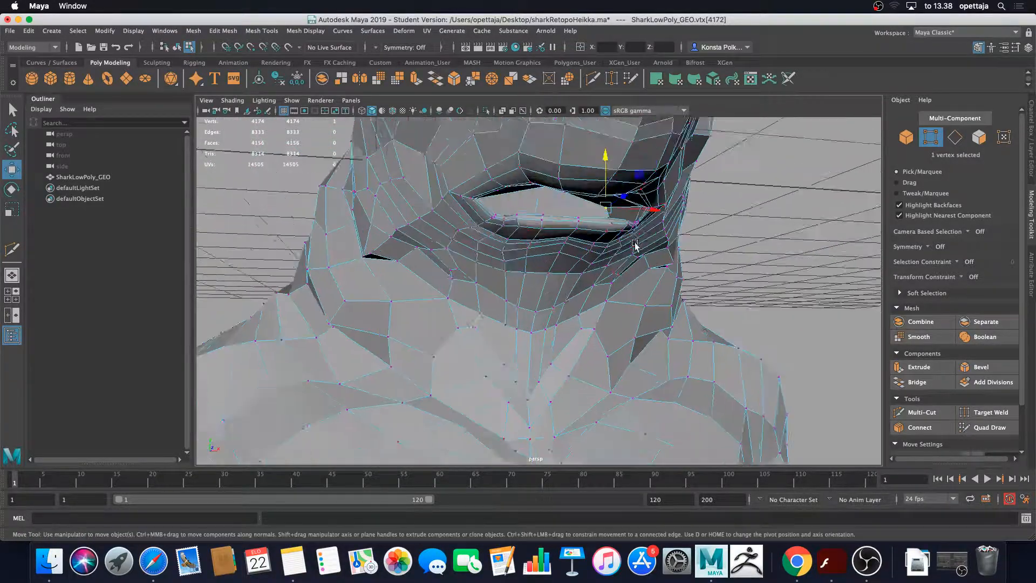
left_click_drag(694, 257, 640, 261, "alt")
middle_click_drag(641, 261, 563, 290, "alt")
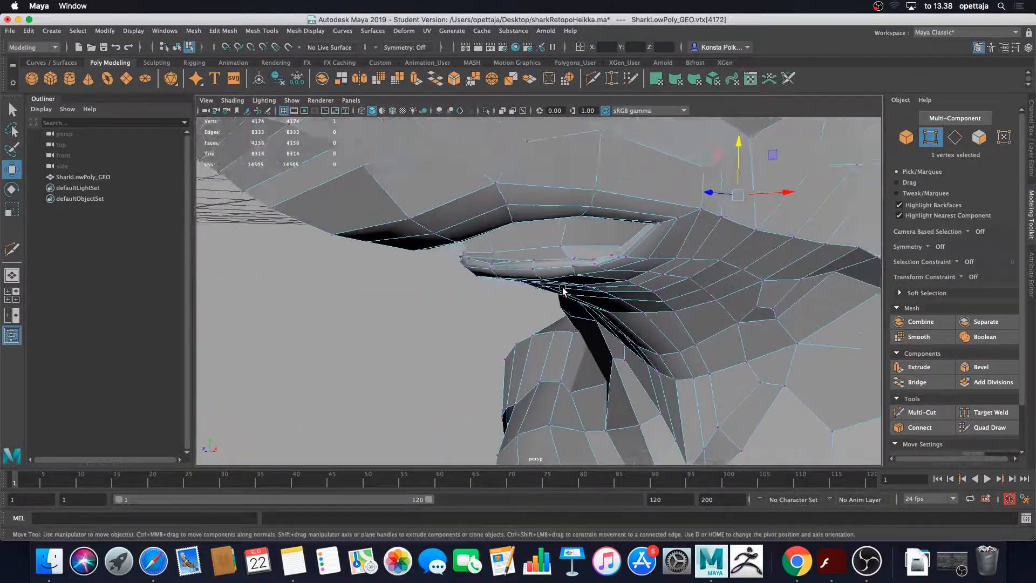
left_click_drag(563, 290, 595, 240, "alt")
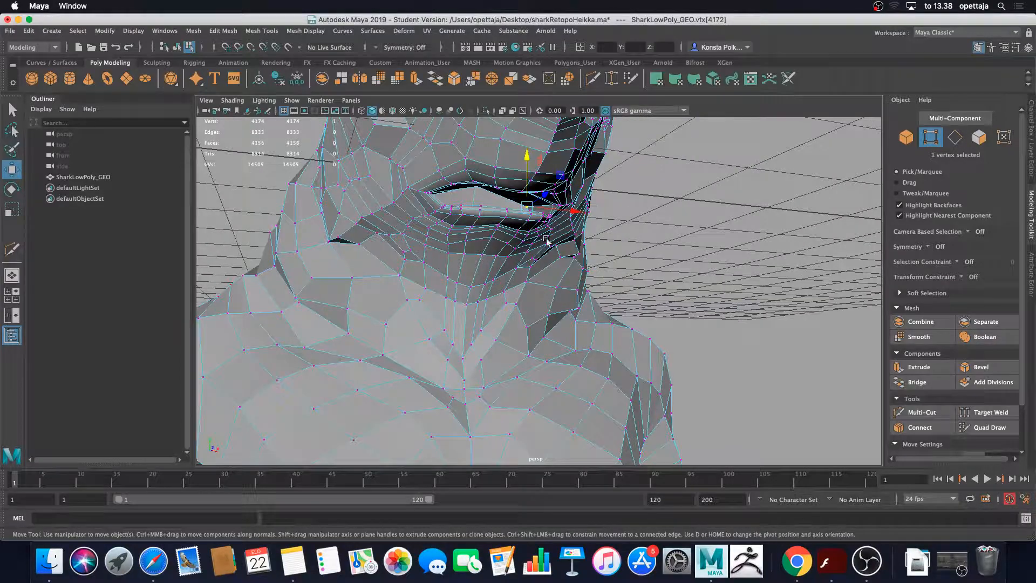
left_click_drag(570, 177, 594, 246, "alt")
middle_click_drag(594, 246, 613, 293, "alt")
scroll(613, 293, "up", 5)
Examine the open eye sockets and the surrounding edge loops on both sides of the head from outside
right_click_drag(572, 193, 593, 163)
middle_click_drag(638, 189, 574, 229, "alt")
scroll(574, 228, "up", 3)
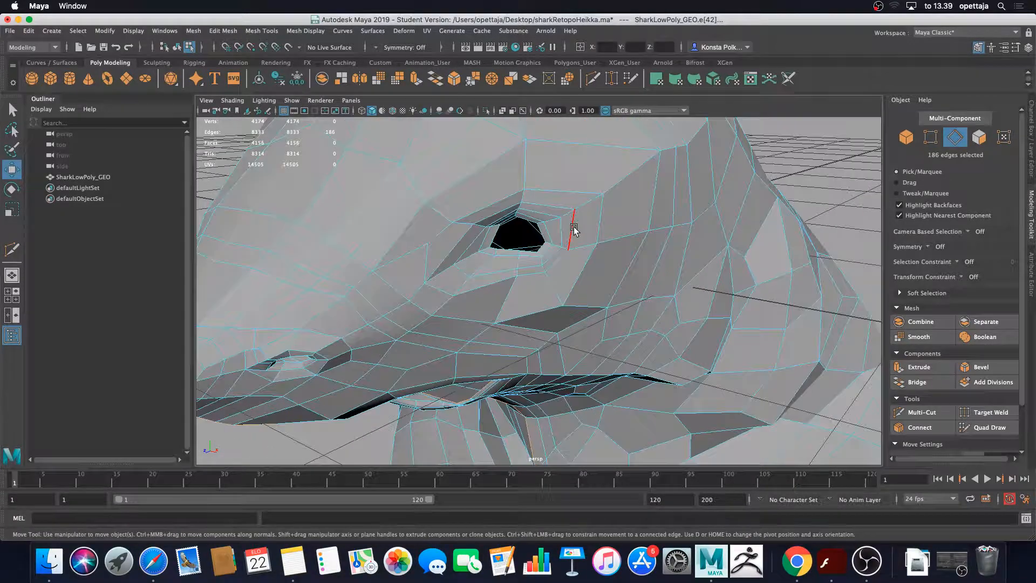
left_click_drag(527, 241, 672, 260, "alt")
scroll(541, 274, "down", 4)
middle_click_drag(541, 273, 619, 274, "alt")
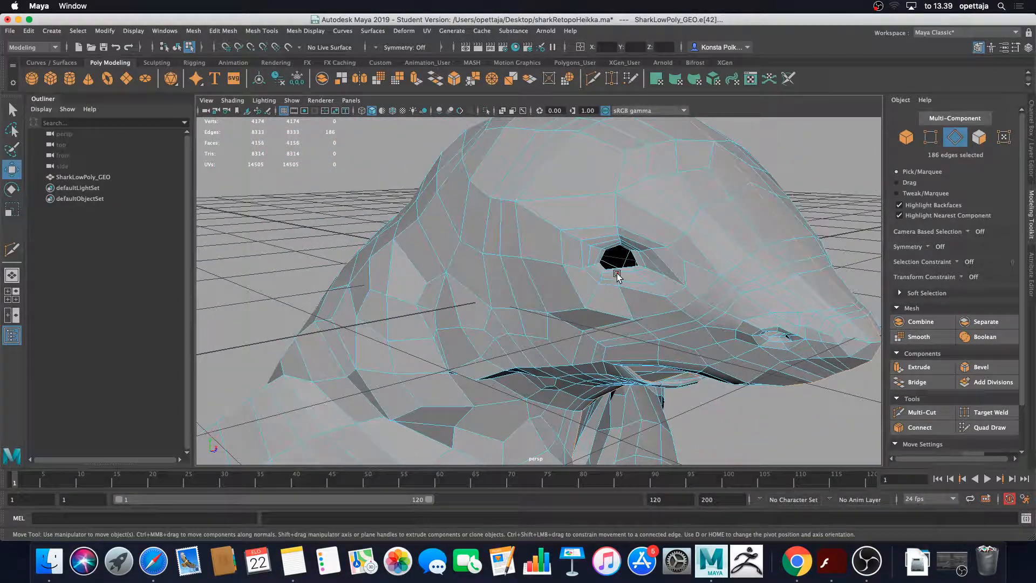
scroll(653, 283, "up", 8)
middle_click_drag(726, 247, 557, 279, "alt")
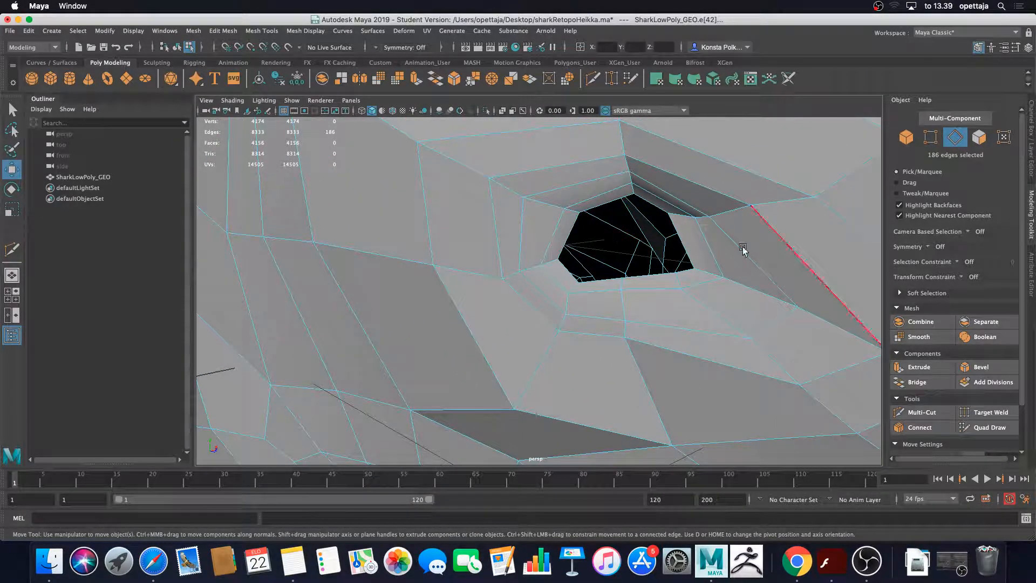
scroll(653, 313, "down", 3)
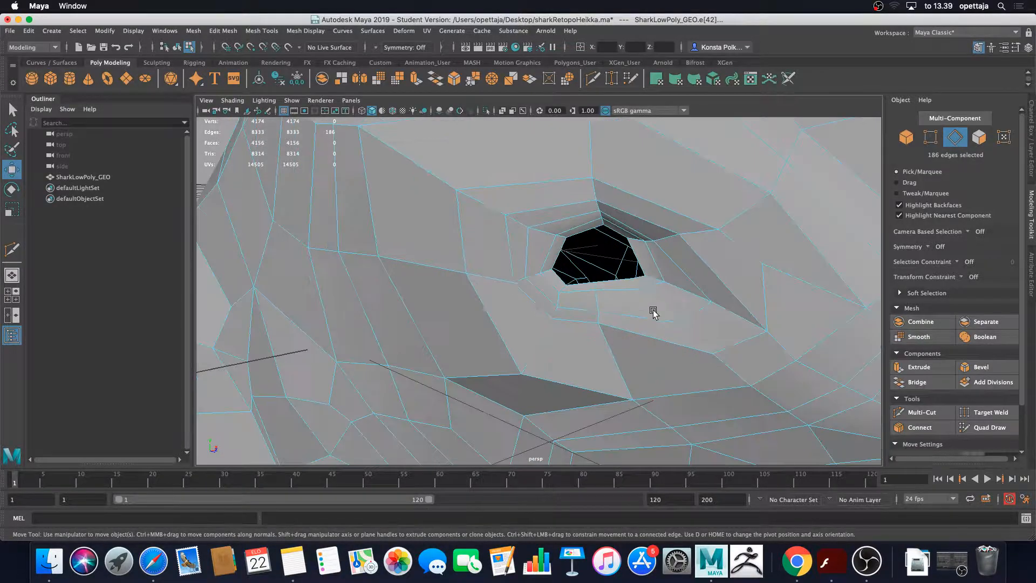
left_click_drag(613, 297, 641, 310, "alt")
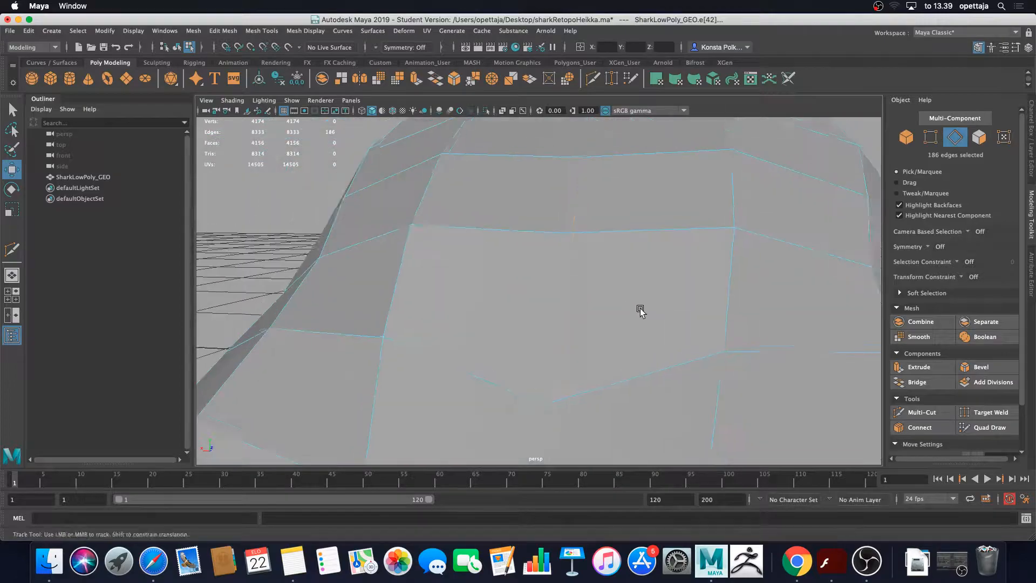
Bridge the two opposite upper side edges of one eye opening from inside the head, with 0 divisions
scroll(579, 325, "up", 4)
scroll(579, 325, "down", 2)
middle_click_drag(580, 325, 664, 273, "alt")
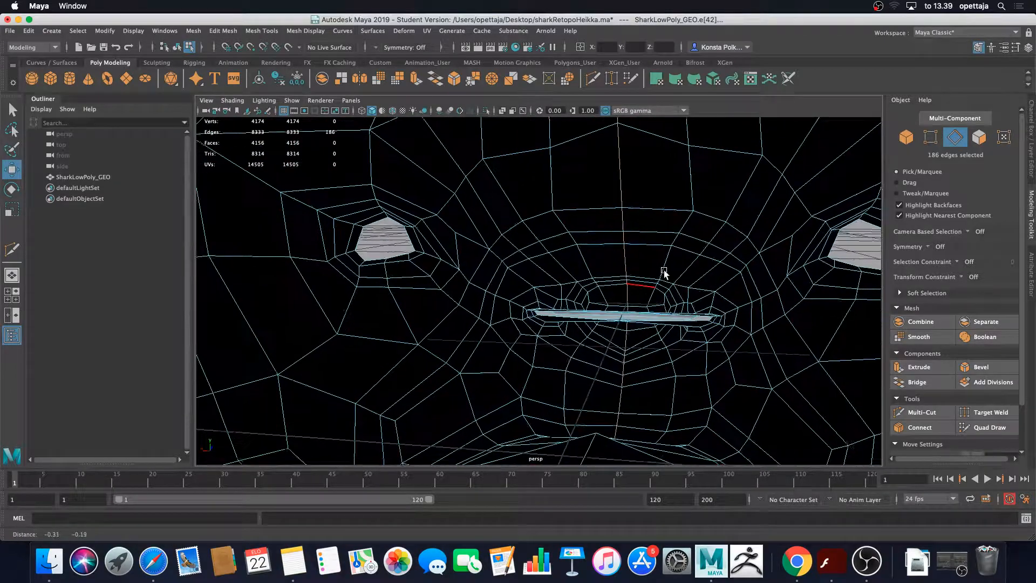
left_click_drag(496, 296, 490, 271, "alt")
scroll(443, 238, "up", 5)
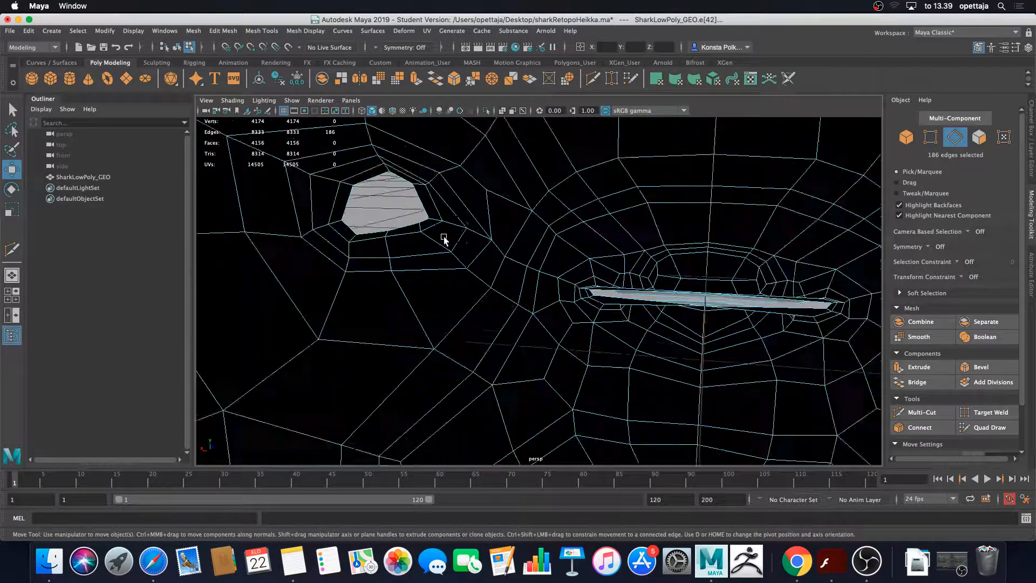
middle_click_drag(400, 227, 575, 373, "alt")
left_click_drag(590, 347, 544, 340, "alt")
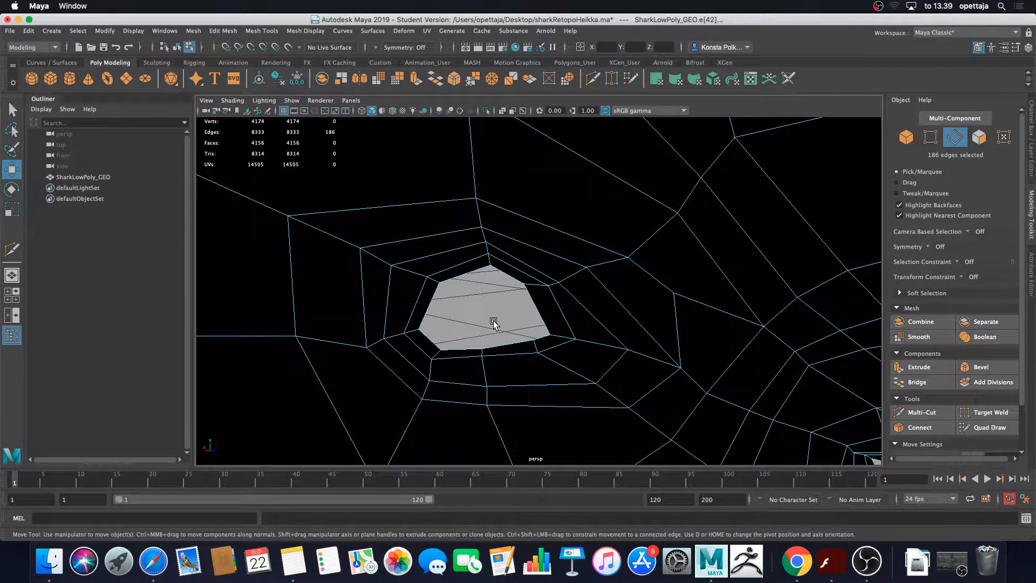
left_click(432, 300)
left_click(539, 313, "shift")
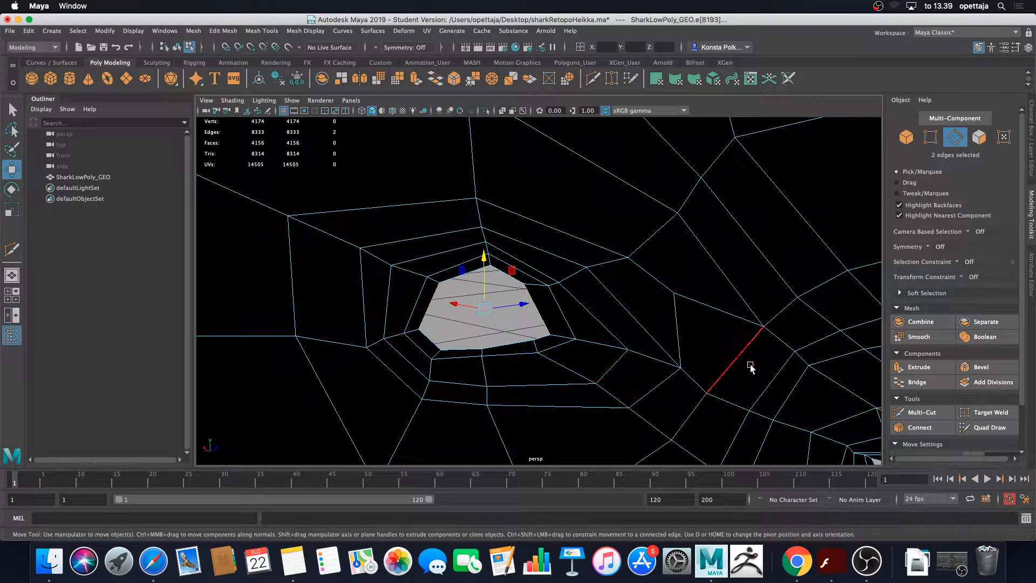
left_click(926, 383)
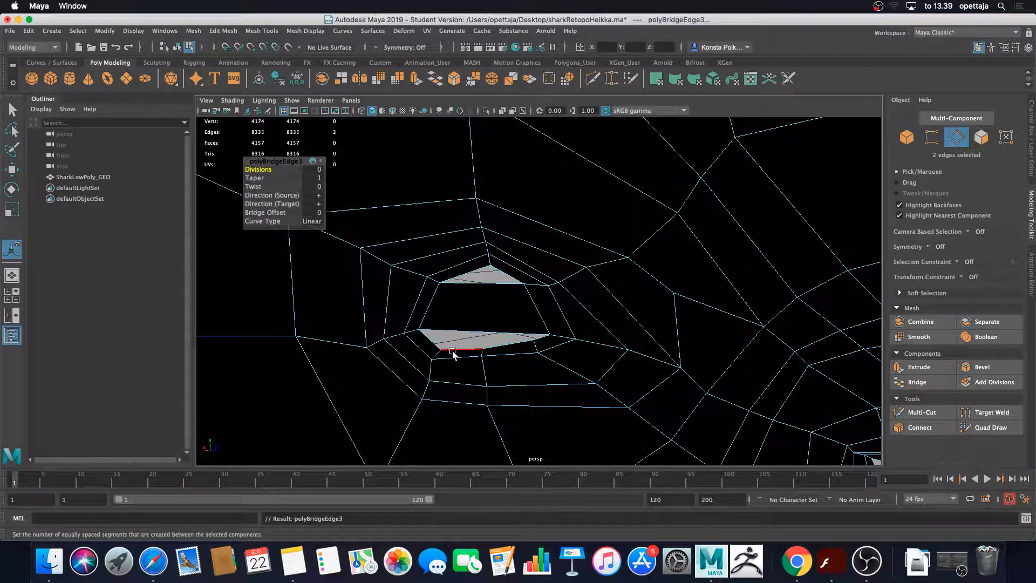
Insert a vertical edge loop through the middle of the bridged eye face with Multi-Cut
left_click(924, 412)
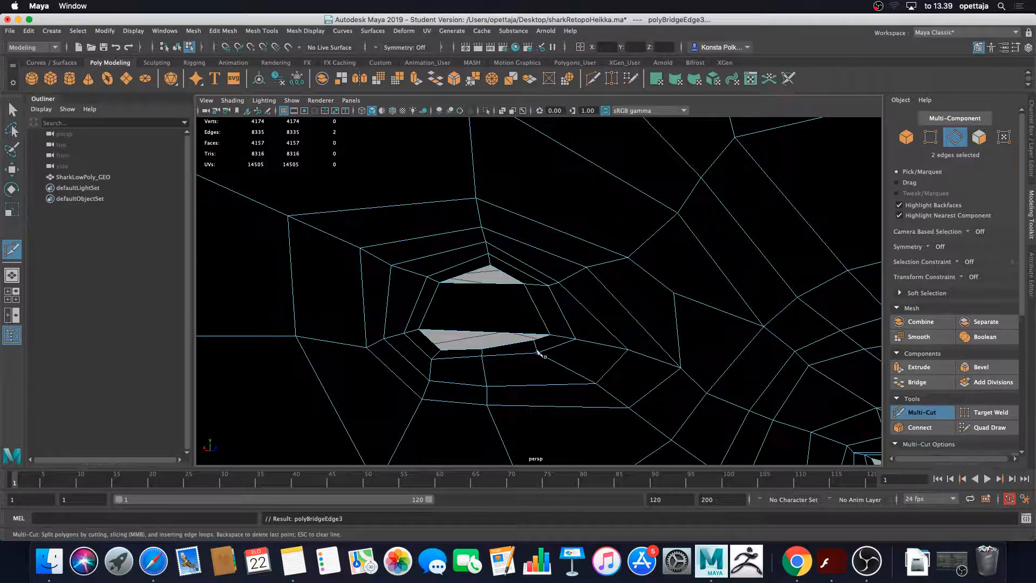
left_click(475, 283)
key("Escape")
left_click(487, 326, "ctrl")
key("Return")
scroll(497, 341, "up", 2)
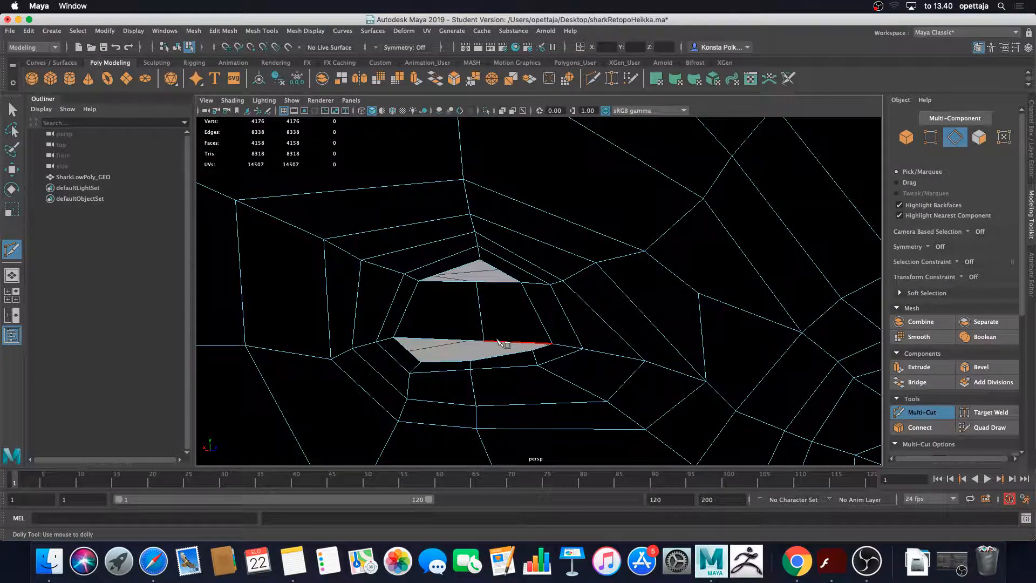
Move the new upper centre vertex of the eye bridge to the peak of the opening and merge it with the peak vertex
key("w")
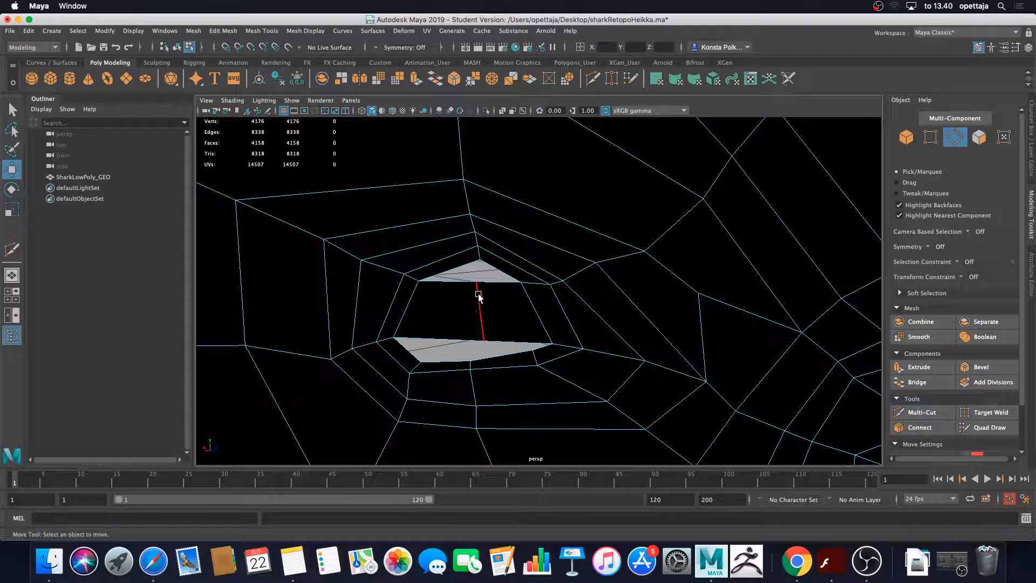
right_click_drag(479, 276, 430, 279)
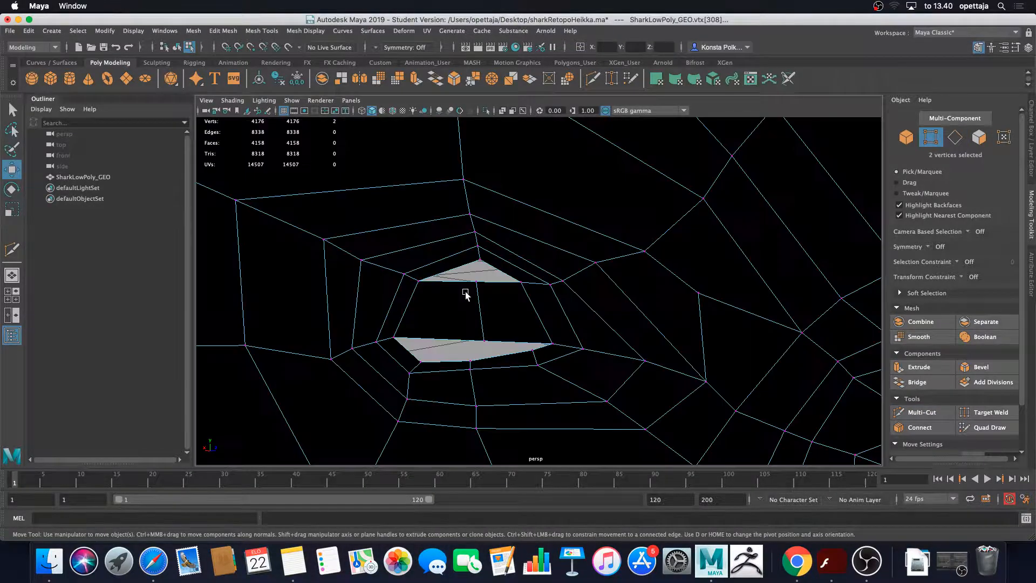
scroll(466, 294, "up", 4)
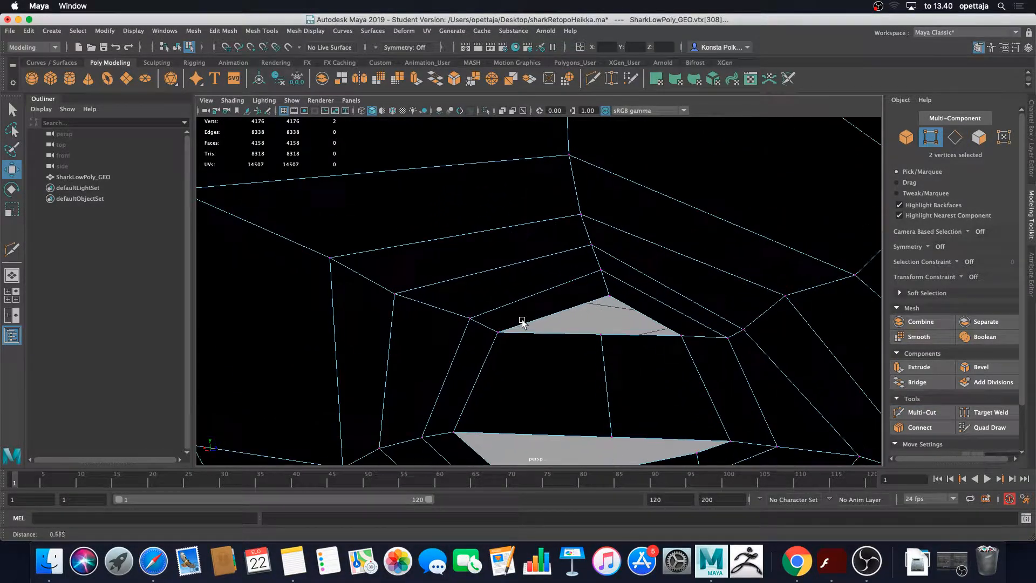
left_click(592, 331)
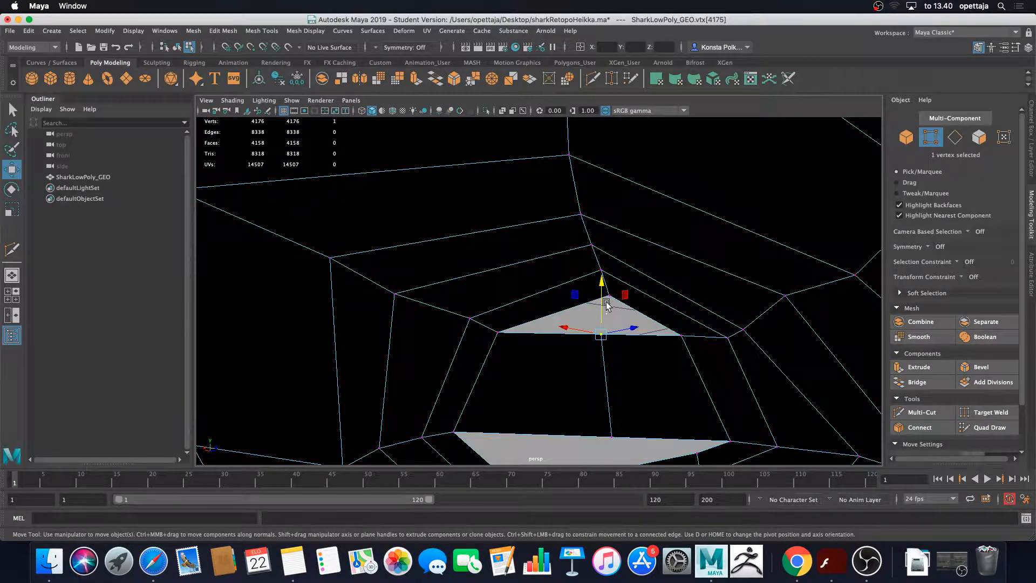
left_click_drag(602, 334, 596, 283)
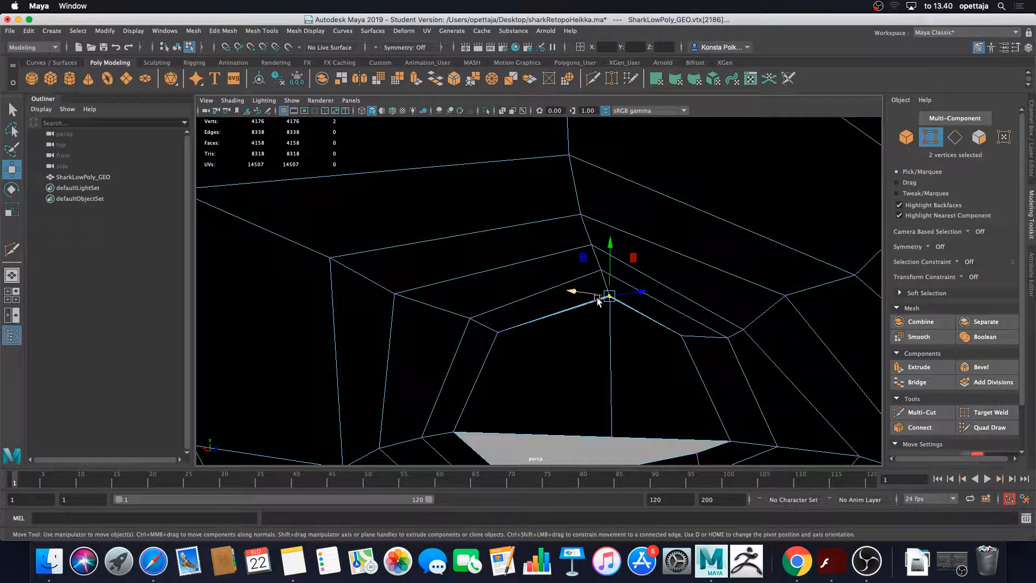
key("space")
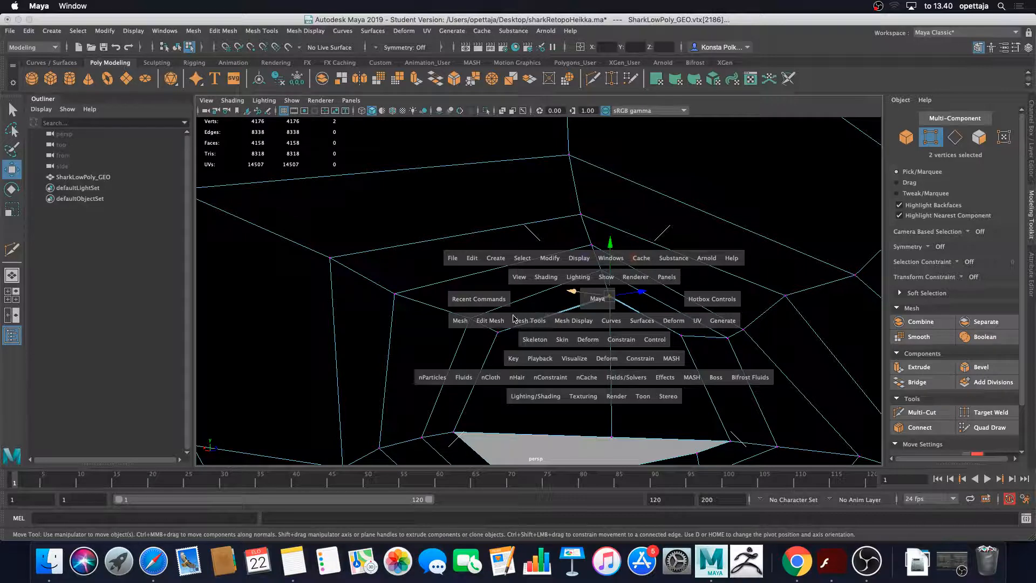
left_click_drag(502, 323, 515, 312)
Bridge one half of the eye bridge's lower edge to the bottom border edge facing it, with 0 divisions
left_click_drag(595, 345, 578, 332, "alt")
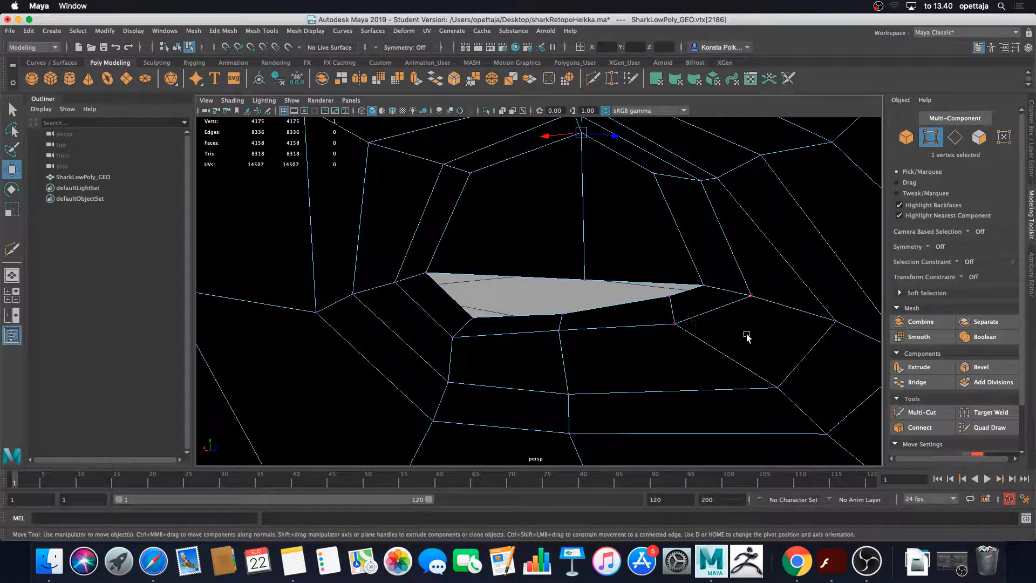
right_click(559, 267)
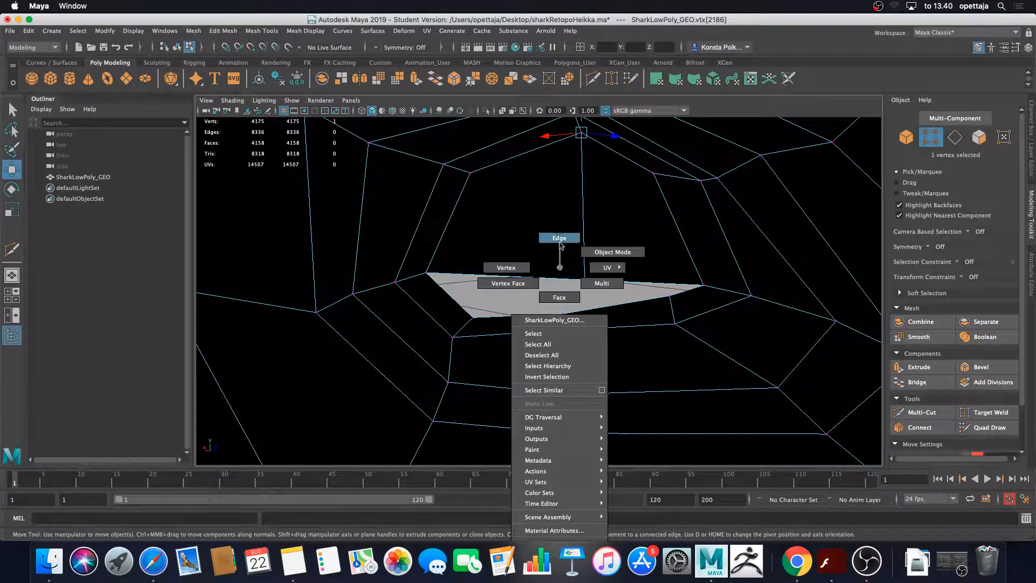
left_click(559, 238)
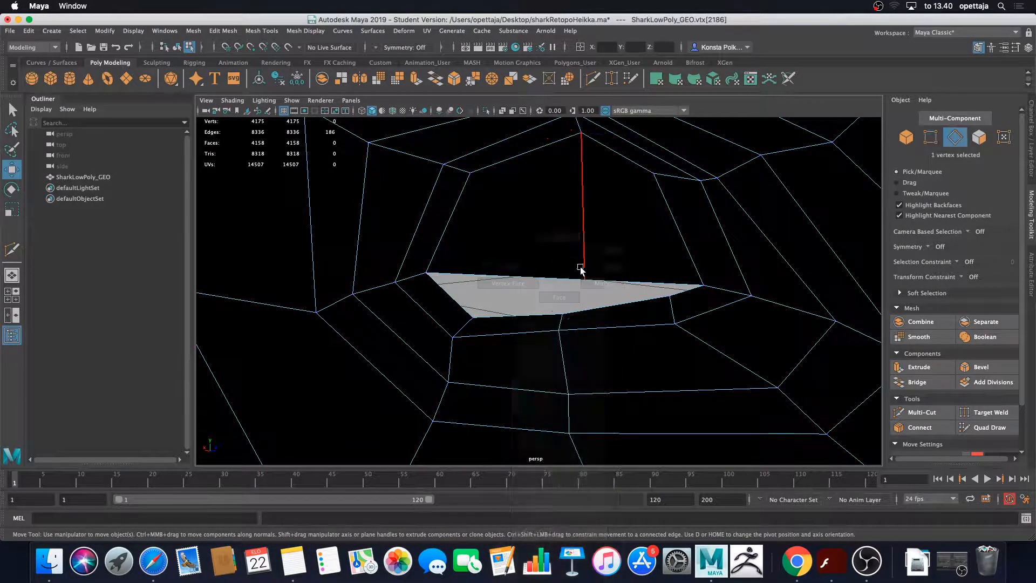
left_click(517, 275)
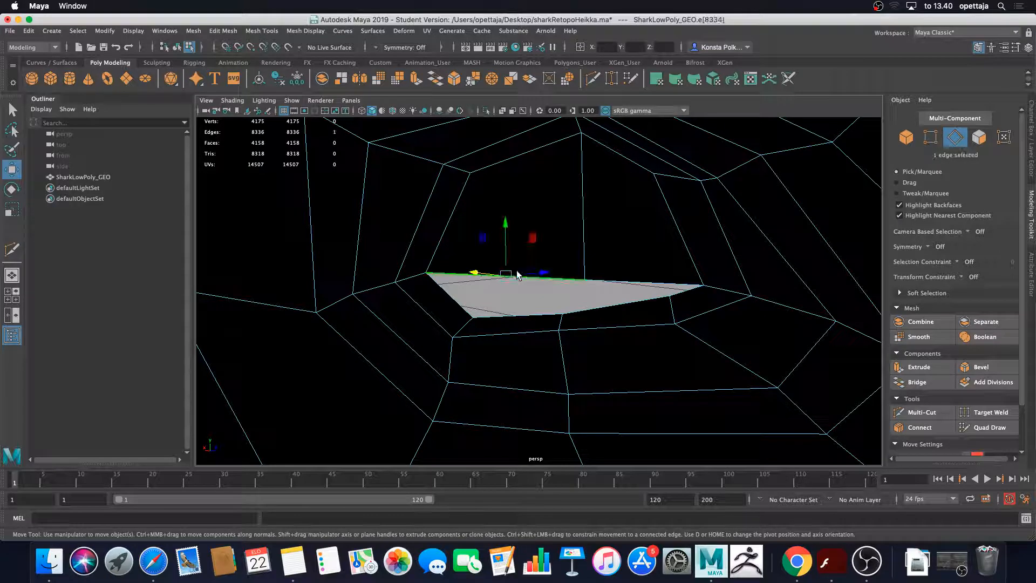
left_click(535, 312, "shift")
left_click(917, 382)
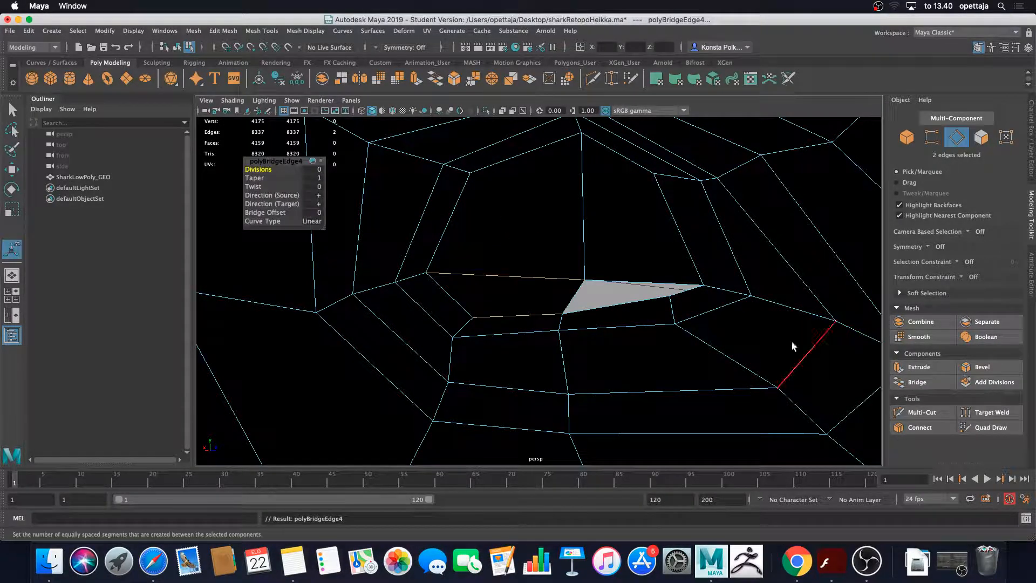
Bridge the remaining half of the eye bridge's lower edge to the bottom border edge facing it, with 0 divisions
left_click(639, 280)
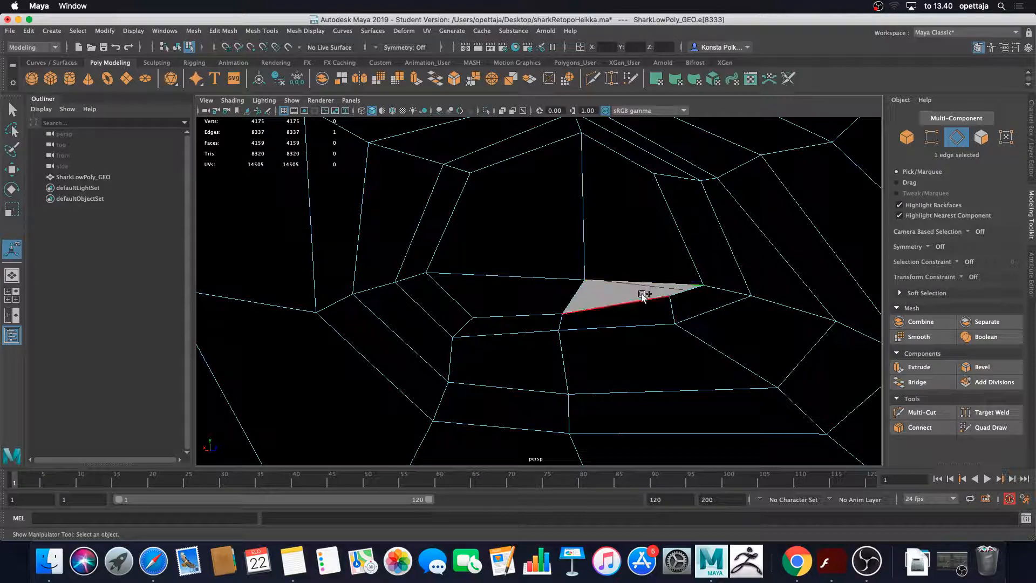
left_click(917, 382)
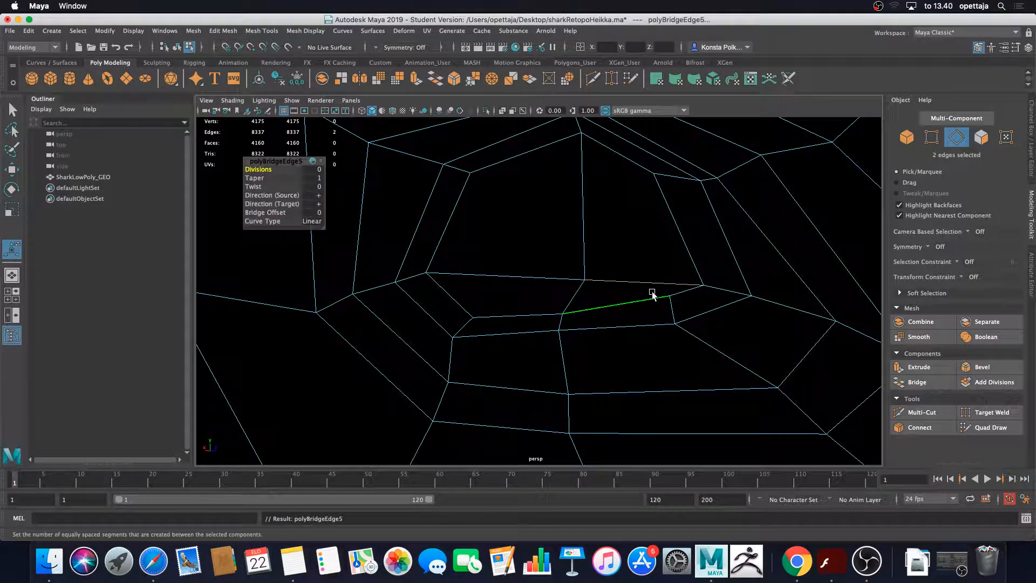
scroll(652, 295, "down", 5)
key("5")
mouse_move(561, 271)
left_mouse_down("alt")
mouse_move(777, 266)
mouse_move(742, 269)
left_mouse_up("alt")
scroll(654, 291, "up", 5)
middle_click_drag(655, 292, 564, 303, "alt")
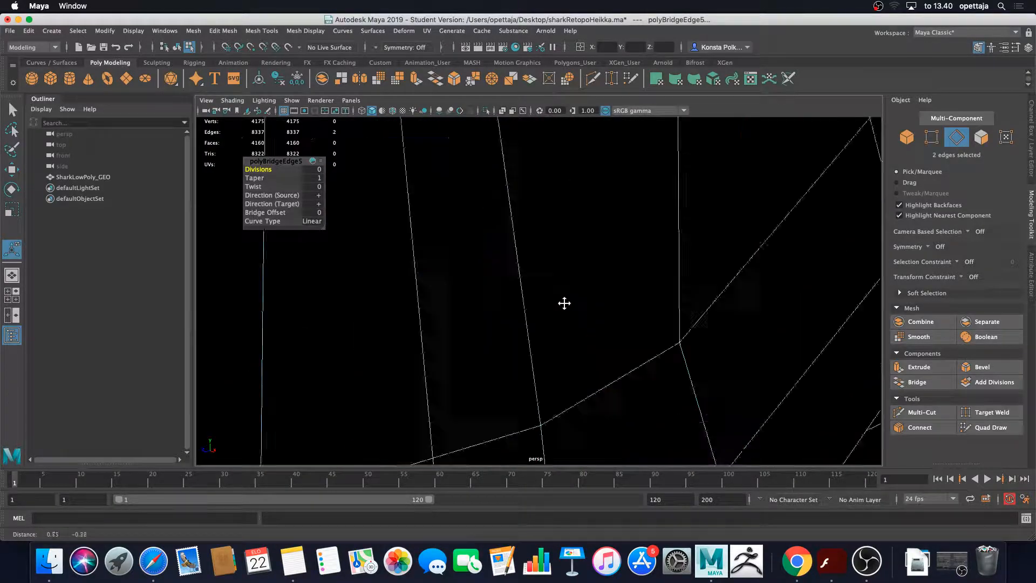
scroll(527, 279, "down", 5)
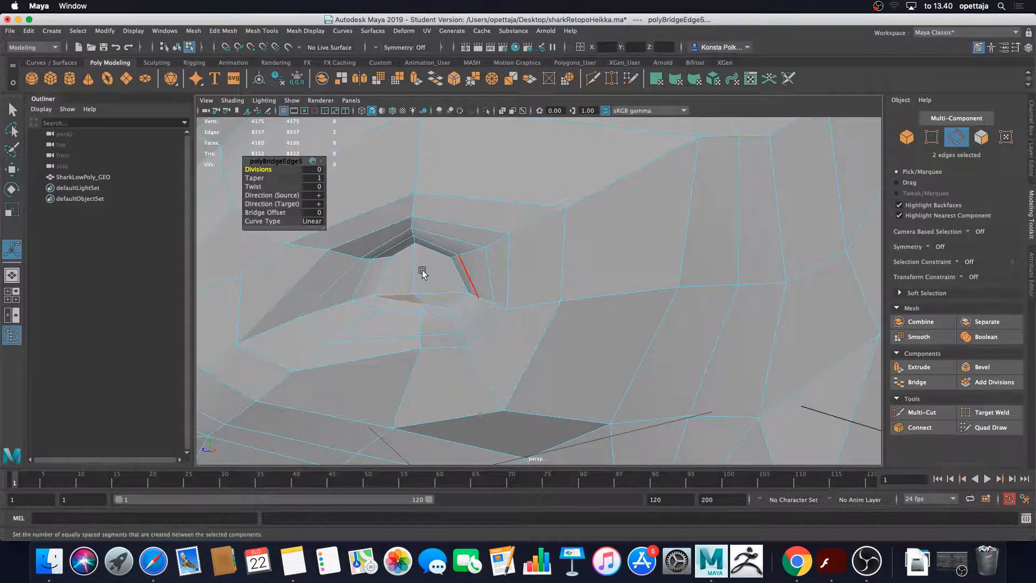
right_click_drag(429, 280, 426, 300)
left_click(418, 295)
left_click(426, 281, "shift")
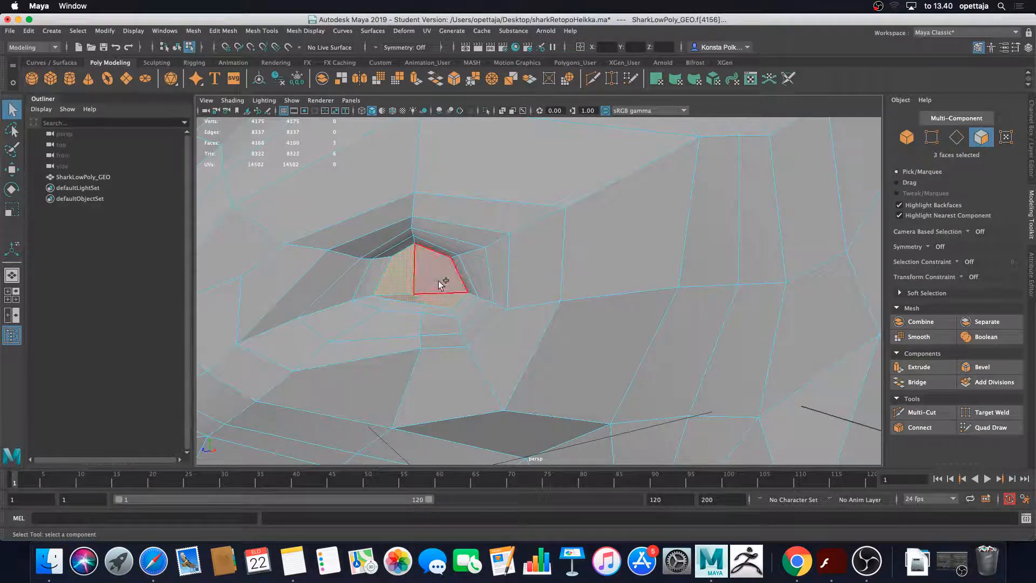
left_click(439, 282, "shift")
left_click_drag(439, 282, 392, 315, "alt")
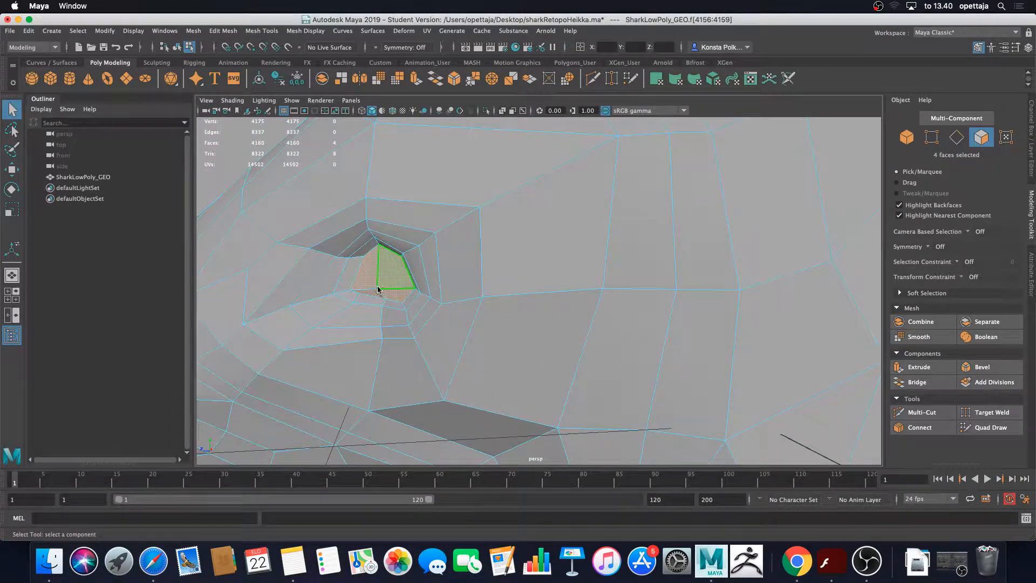
Push the shared centre vertex of the four eye socket faces inward into the head along the X axis
right_click_drag(377, 289, 378, 289)
left_click(377, 290)
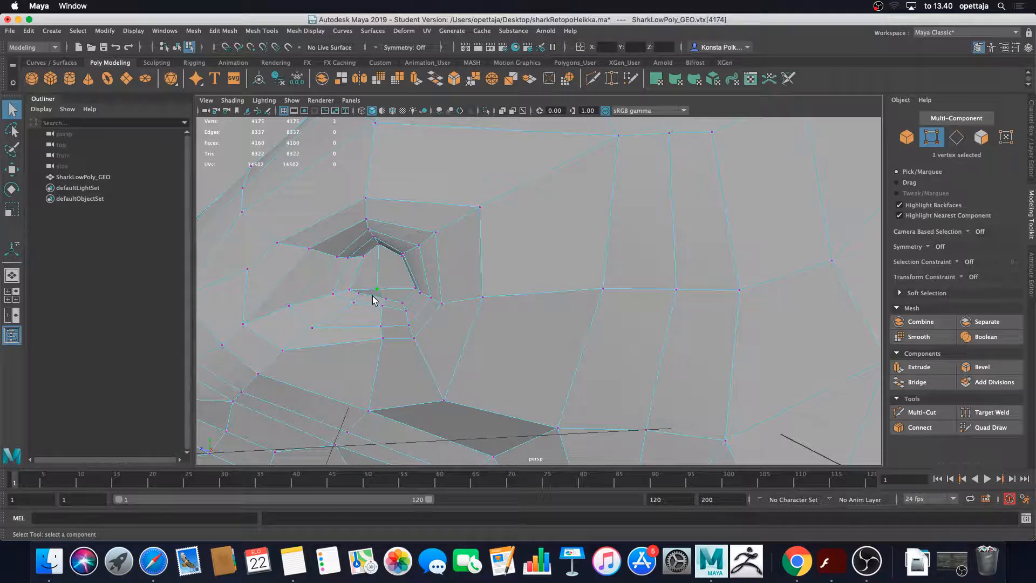
key("w")
left_click_drag(347, 299, 575, 398, "alt")
mouse_move(614, 434)
left_mouse_down()
mouse_move(535, 414)
mouse_move(603, 422)
left_mouse_up()
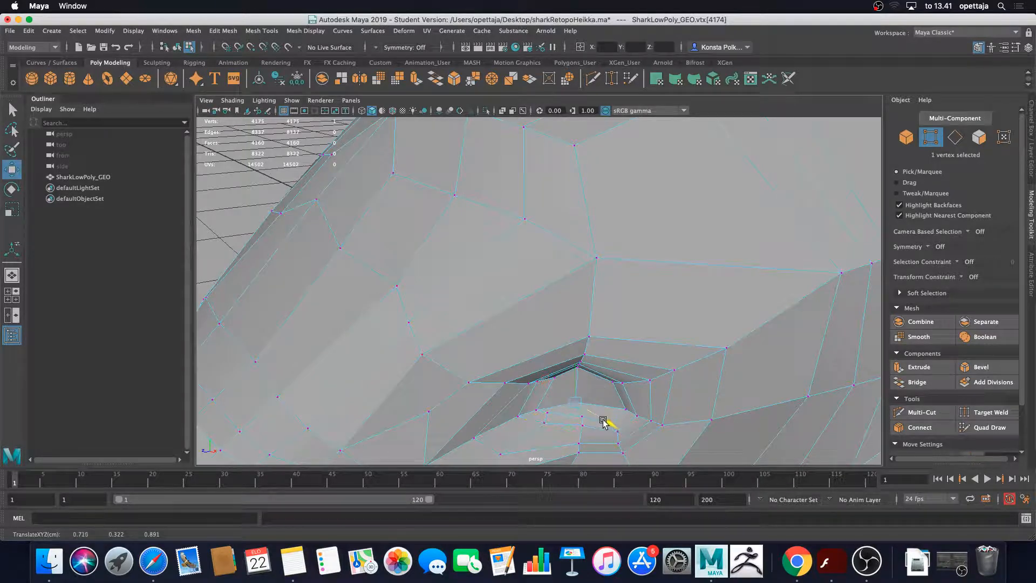
left_click_drag(583, 365, 463, 273, "alt")
Extrude the four faces closing the eye socket inward into the head by about 0.1
right_click(464, 268)
left_click(462, 291)
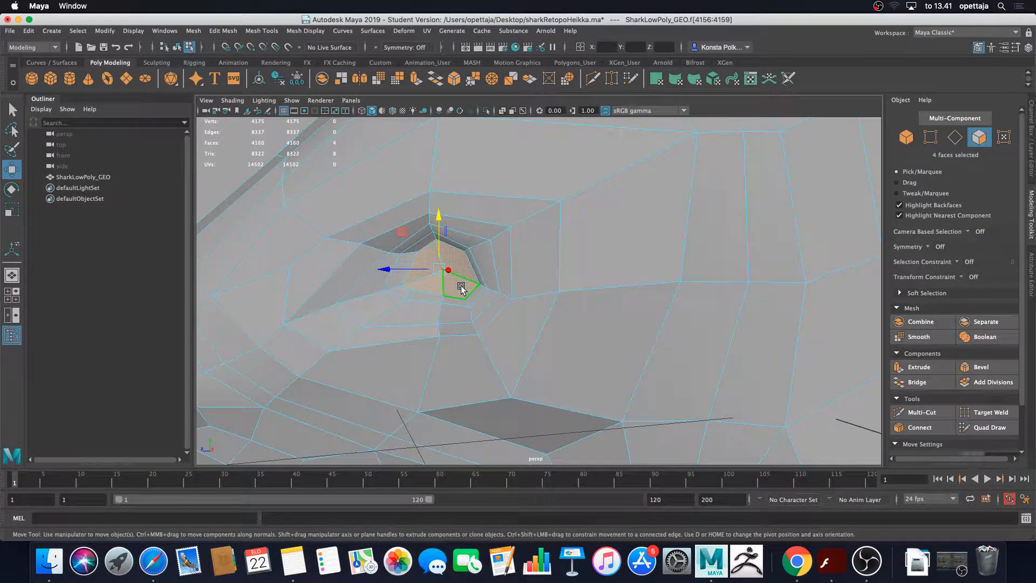
left_click(450, 286)
left_click(424, 272, "shift")
left_click(435, 254, "shift")
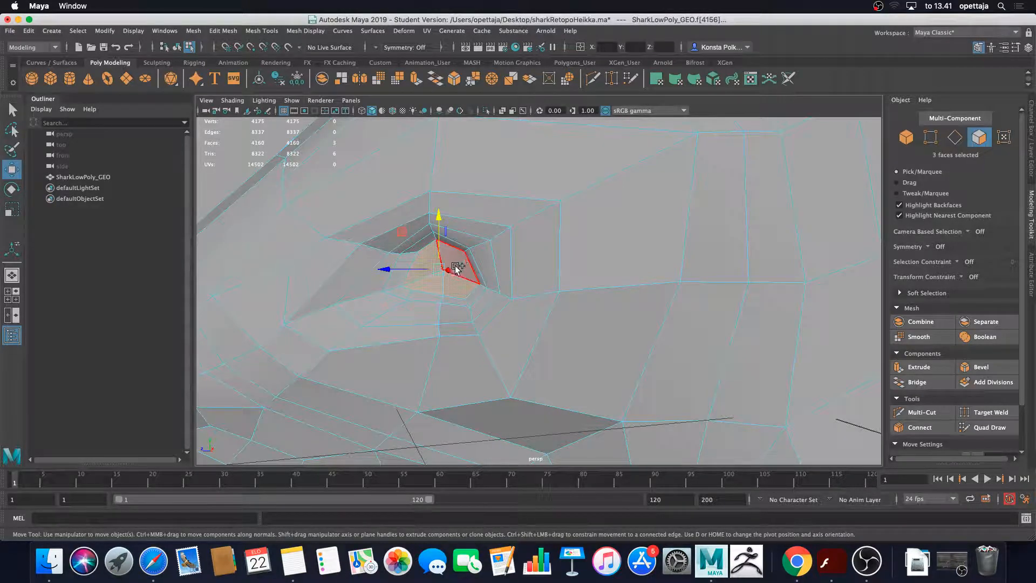
left_click(469, 265, "shift")
left_click(905, 368)
left_click_drag(621, 334, 486, 283, "alt")
middle_click_drag(486, 282, 484, 373, "alt")
left_click_drag(527, 311, 470, 347)
middle_click_drag(469, 347, 535, 303, "alt")
scroll(534, 303, "up", 4)
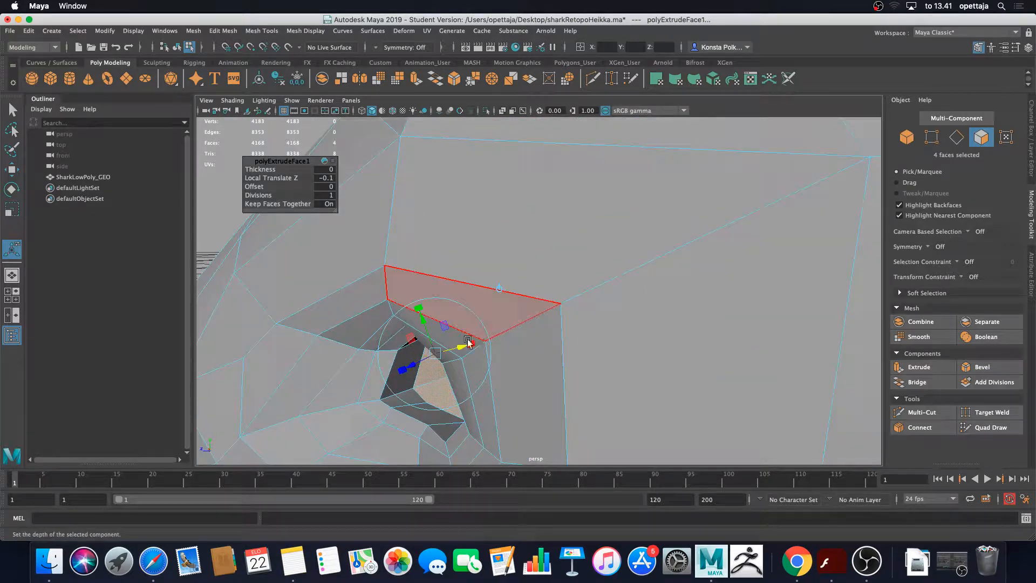
left_click_drag(419, 362, 421, 364)
left_click_drag(421, 363, 411, 370, "alt")
Return to object mode and examine the closed eye socket from outside and inside the head
right_click_drag(432, 274, 484, 259)
scroll(456, 261, "down", 5)
left_click_drag(456, 261, 517, 285, "alt")
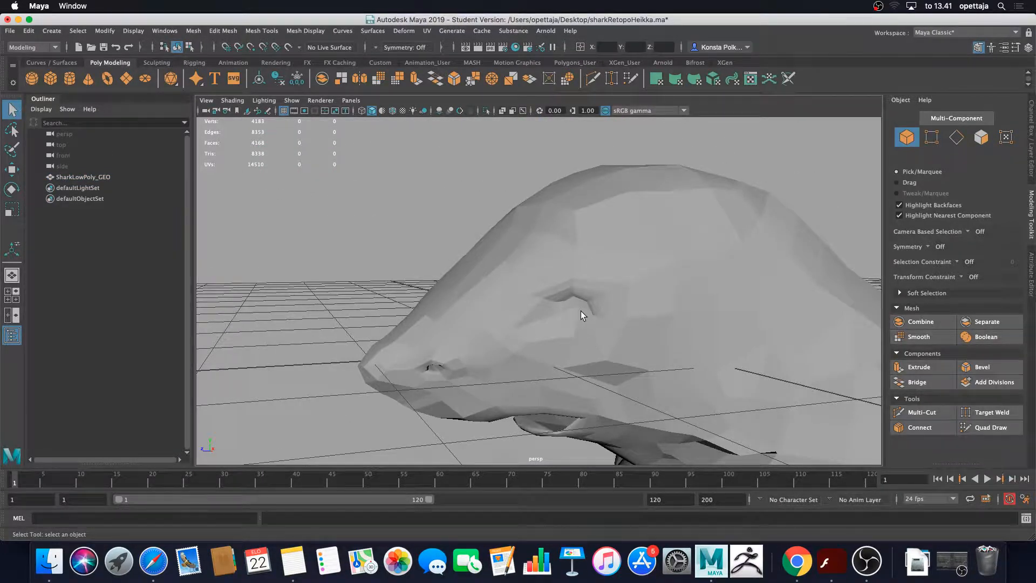
right_click_drag(580, 311, 596, 280, "alt")
left_click_drag(606, 331, 657, 352, "alt")
middle_click_drag(657, 352, 572, 308, "alt")
mouse_move(572, 309)
right_mouse_down("alt")
mouse_move(551, 303)
mouse_move(572, 305)
right_mouse_up("alt")
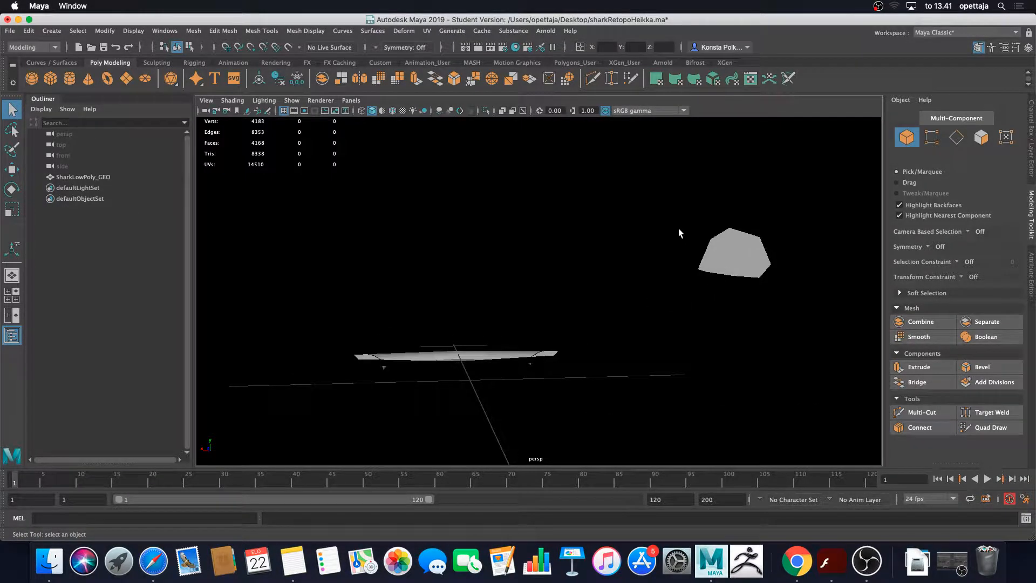
right_click_drag(679, 228, 453, 281, "alt")
left_click_drag(453, 282, 592, 292, "alt")
Select the shark mesh and compare both eyes and the body halves from the front, side and below
left_click(579, 304)
right_click_drag(579, 304, 549, 297, "alt")
mouse_move(549, 296)
left_mouse_down("alt")
mouse_move(489, 299)
mouse_move(549, 277)
mouse_move(545, 294)
mouse_move(558, 304)
left_mouse_up("alt")
right_click_drag(558, 304, 541, 305, "alt")
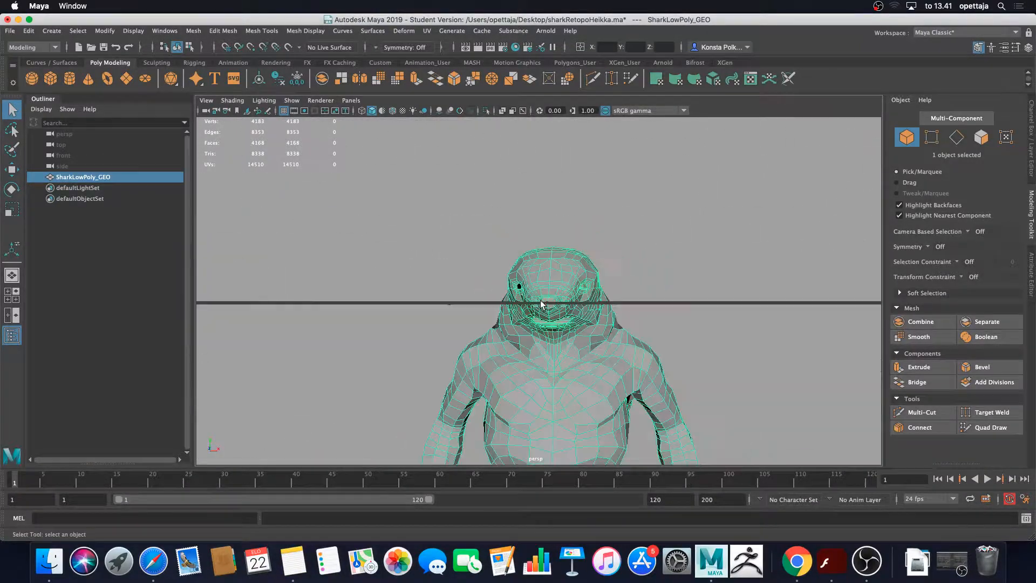
left_click_drag(540, 322, 565, 279, "alt")
right_click_drag(564, 279, 576, 268, "alt")
left_click_drag(577, 269, 585, 236, "alt")
right_click_drag(585, 236, 625, 262, "alt")
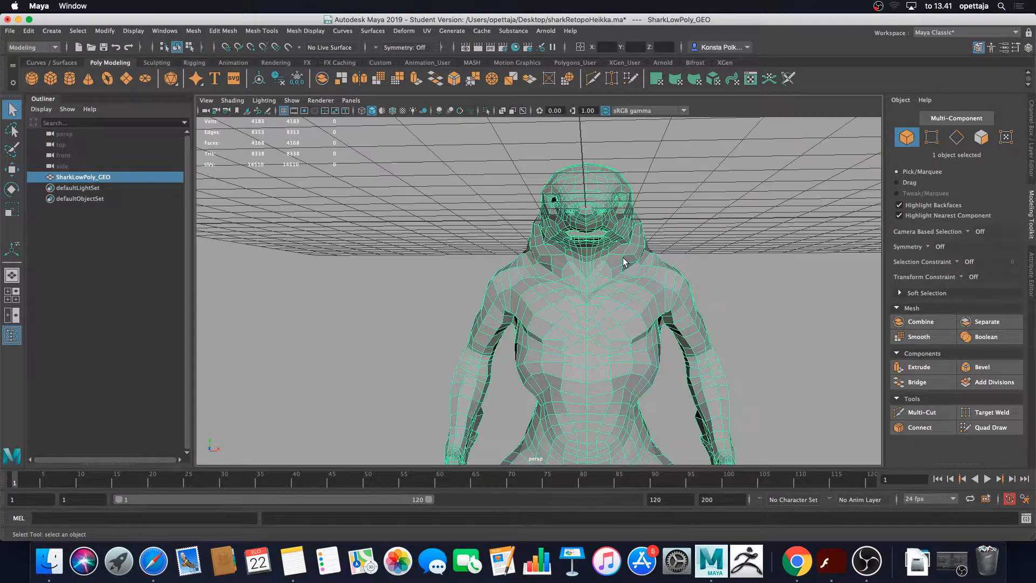
scroll(661, 240, "down", 10)
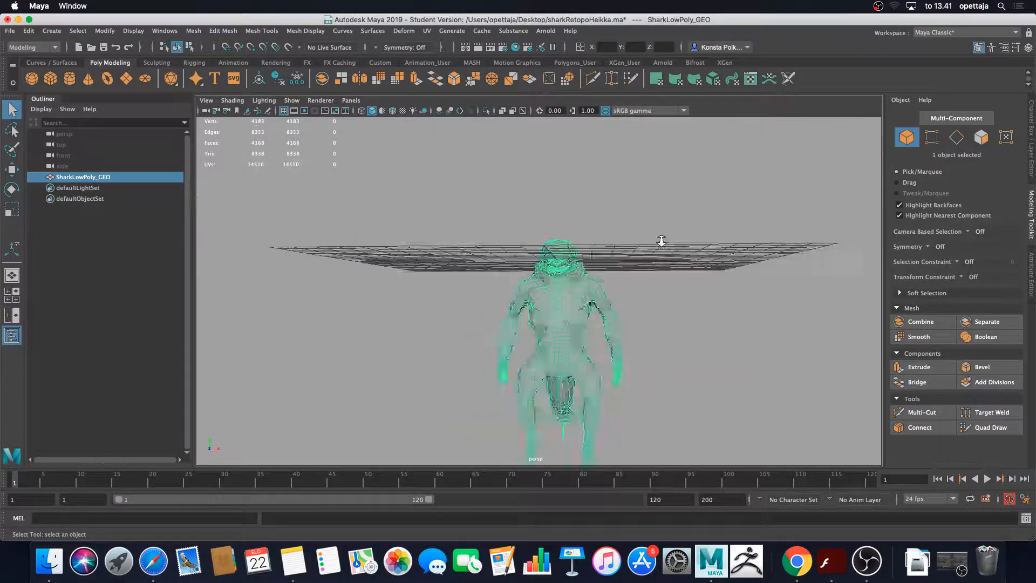
scroll(644, 256, "up", 10)
left_click_drag(723, 203, 711, 283, "alt")
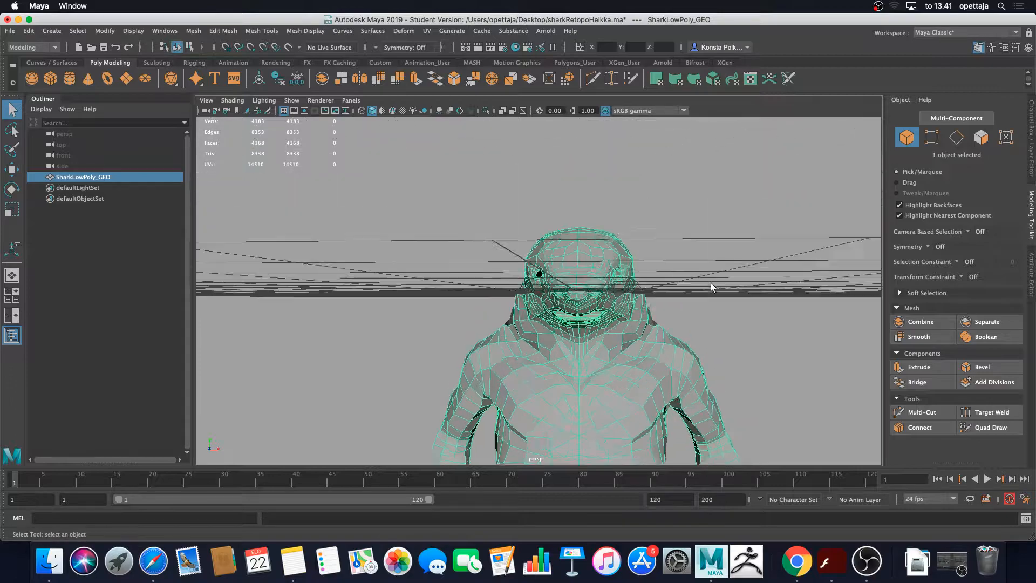
right_click_drag(710, 282, 838, 269, "alt")
left_click_drag(837, 269, 791, 276, "alt")
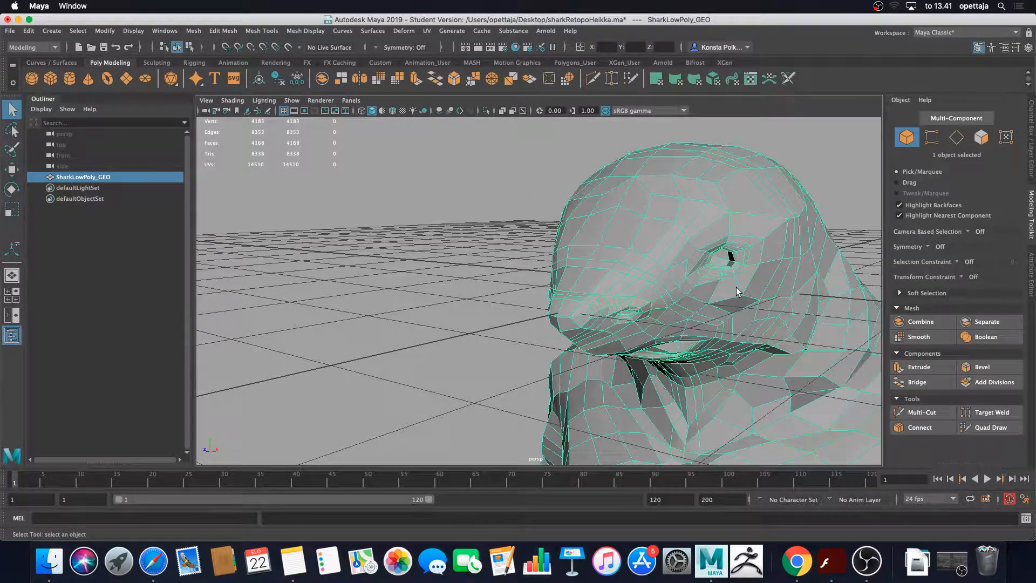
scroll(751, 232, "down", 10)
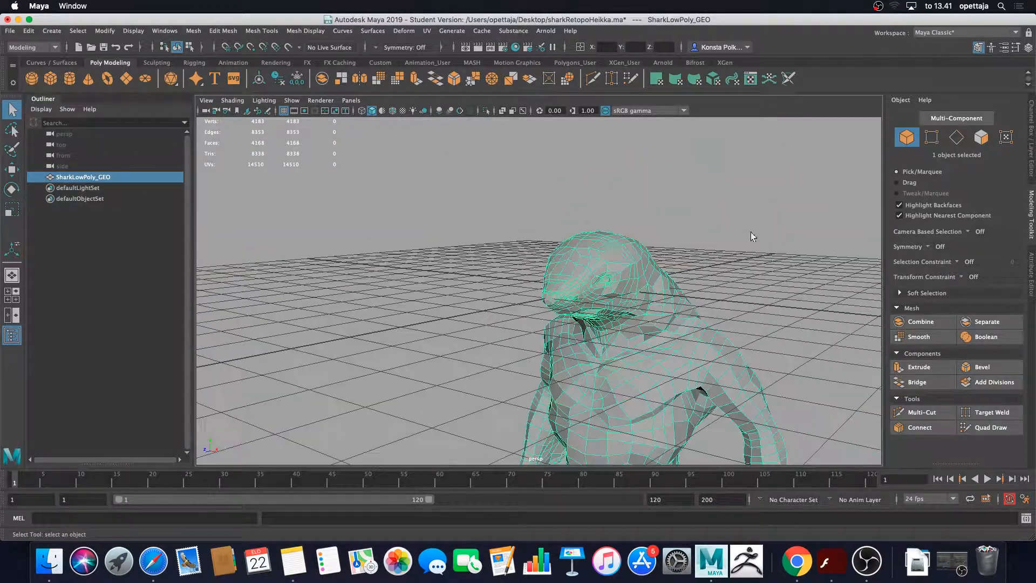
left_click_drag(751, 232, 639, 276, "alt")
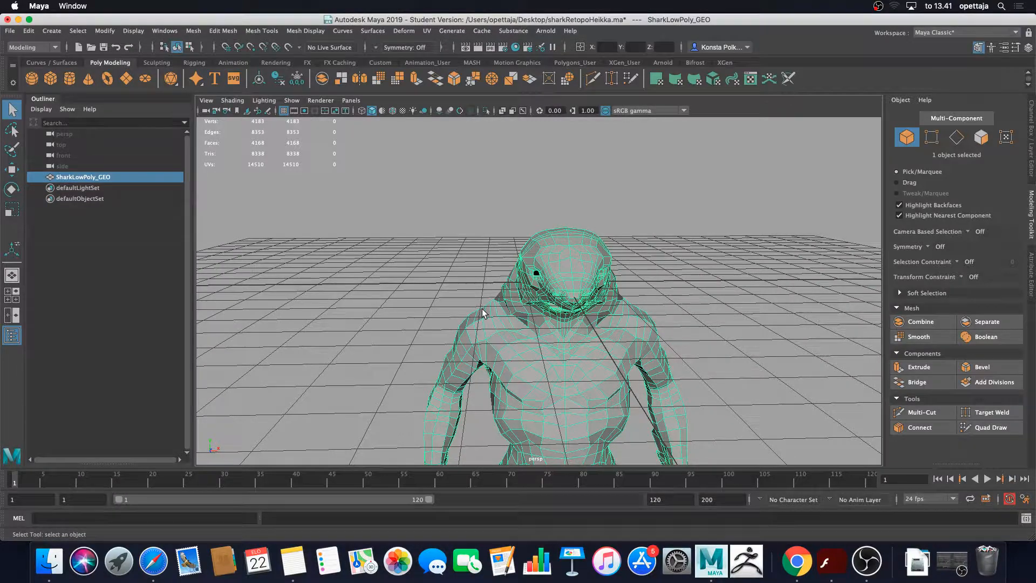
scroll(484, 308, "down", 5)
scroll(510, 305, "up", 3)
middle_click_drag(525, 303, 545, 246, "alt")
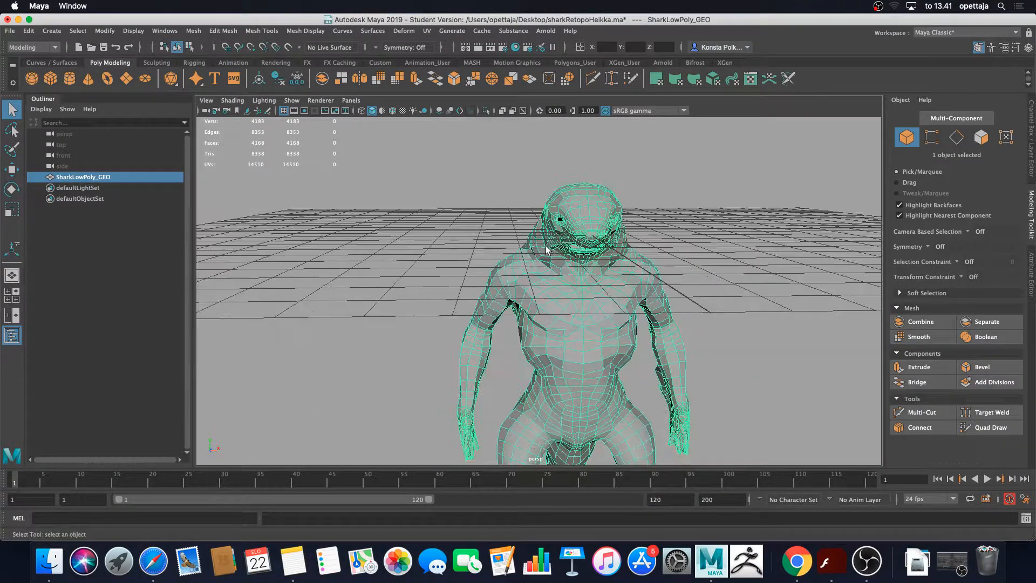
Switch to the maximised front view and set the shark mesh to face selection
key("space")
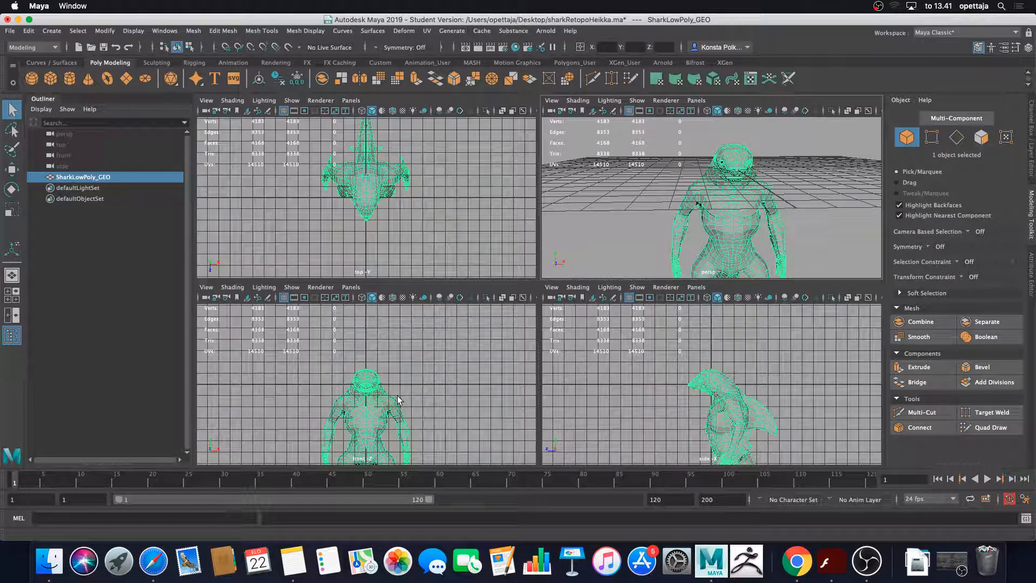
key("space")
scroll(470, 391, "up", 8)
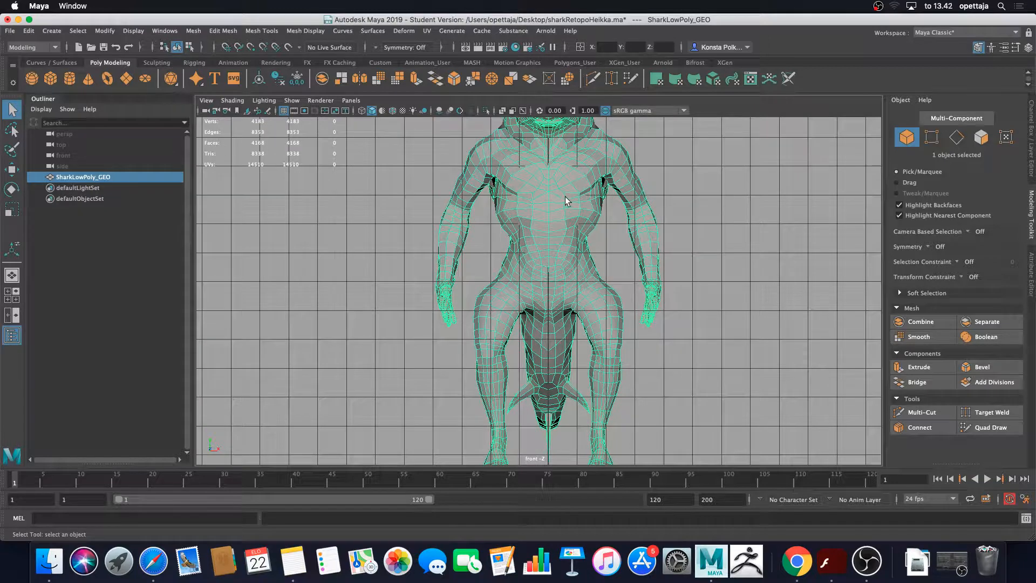
right_click_drag(565, 201, 563, 233)
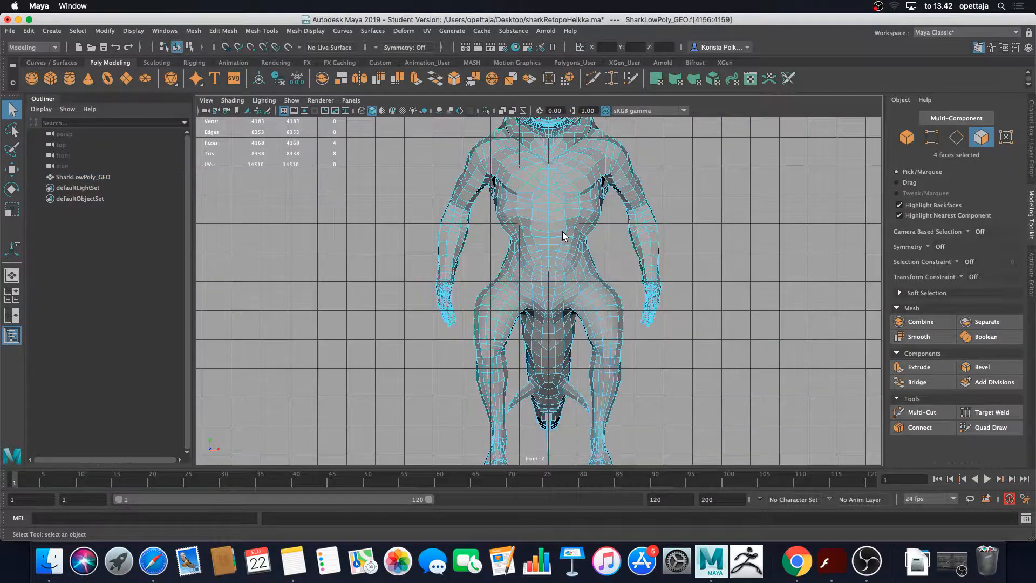
scroll(572, 232, "down", 6)
scroll(495, 250, "up", 2)
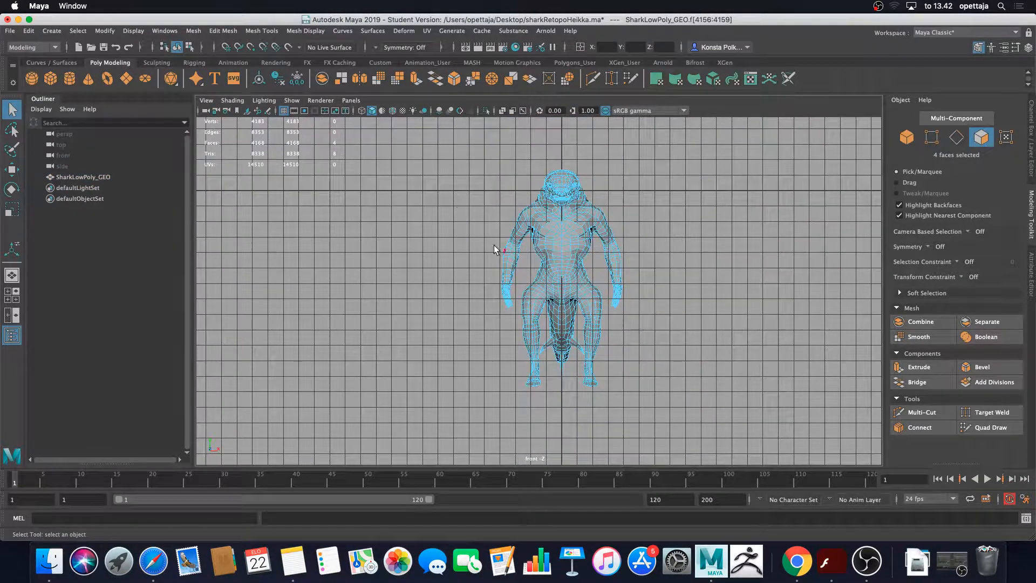
left_click_drag(433, 144, 555, 357)
left_click_drag(472, 251, 473, 250)
Delete the faces of the body half with the open eye socket, up to the centre line
middle_click_drag(584, 187, 545, 257, "alt")
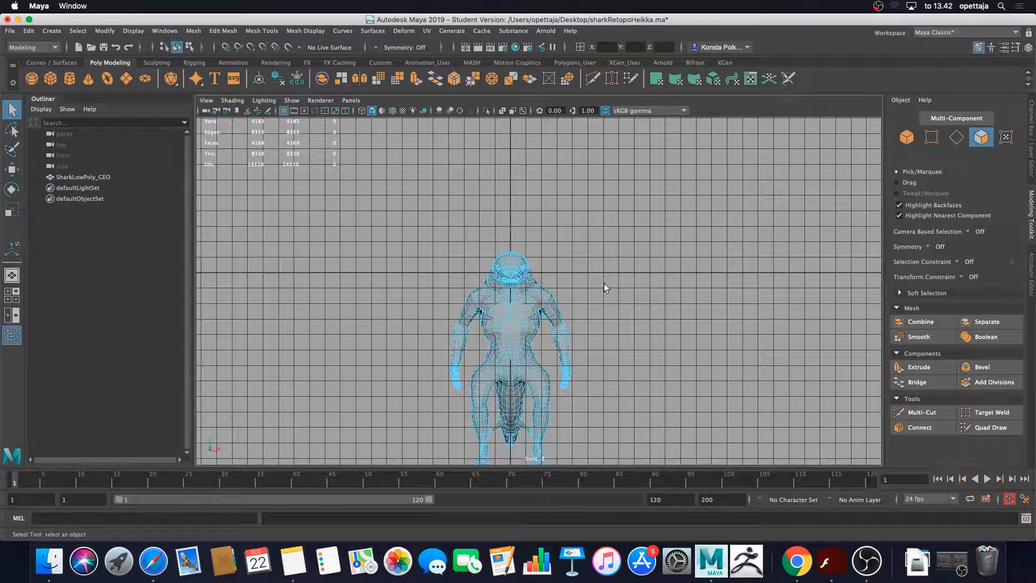
scroll(562, 284, "up", 10)
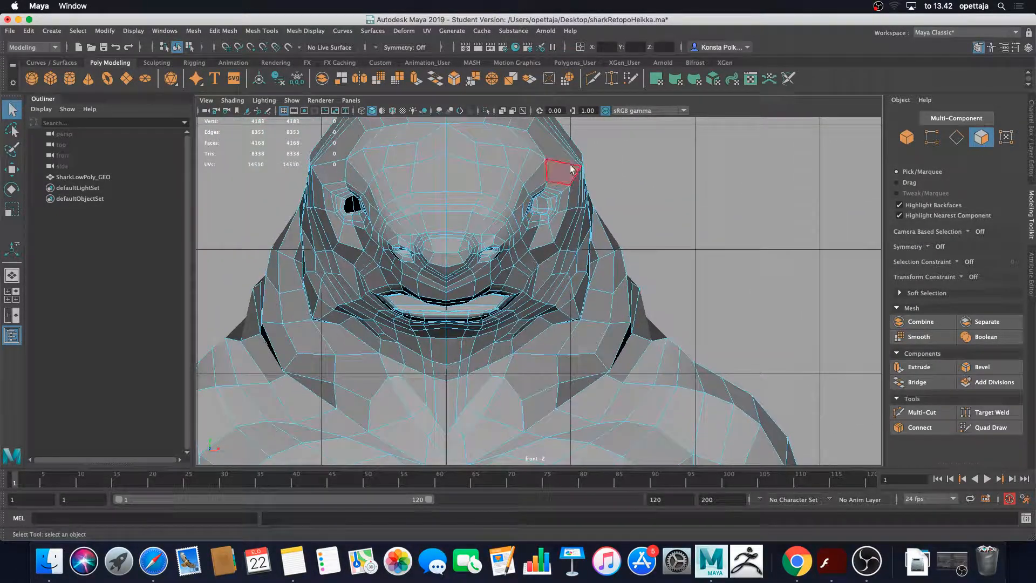
scroll(569, 183, "down", 10)
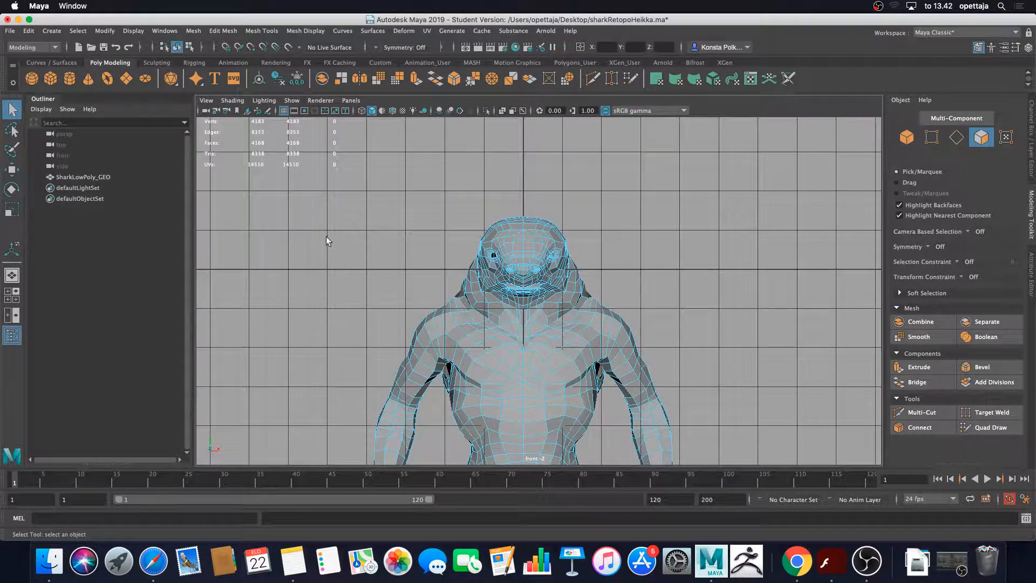
middle_click_drag(431, 317, 435, 310, "alt")
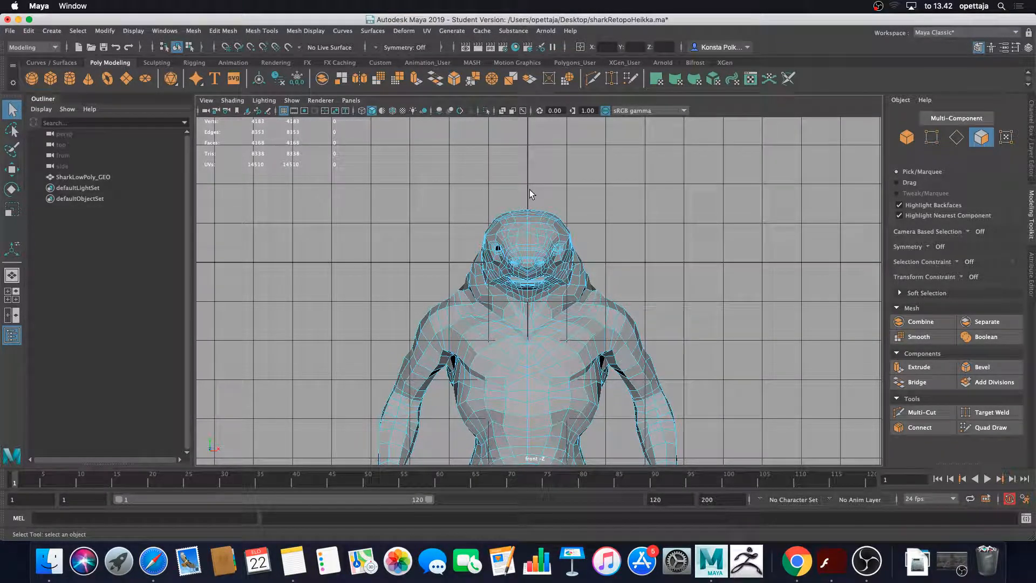
scroll(422, 269, "down", 3)
middle_click_drag(422, 264, 428, 170, "alt")
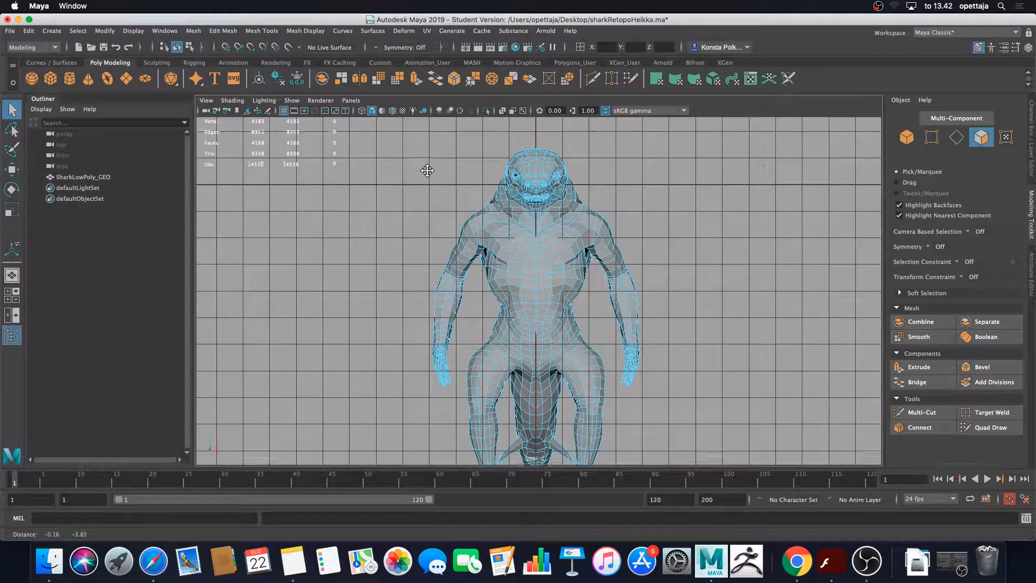
scroll(427, 171, "down", 2)
left_click_drag(511, 380, 532, 478)
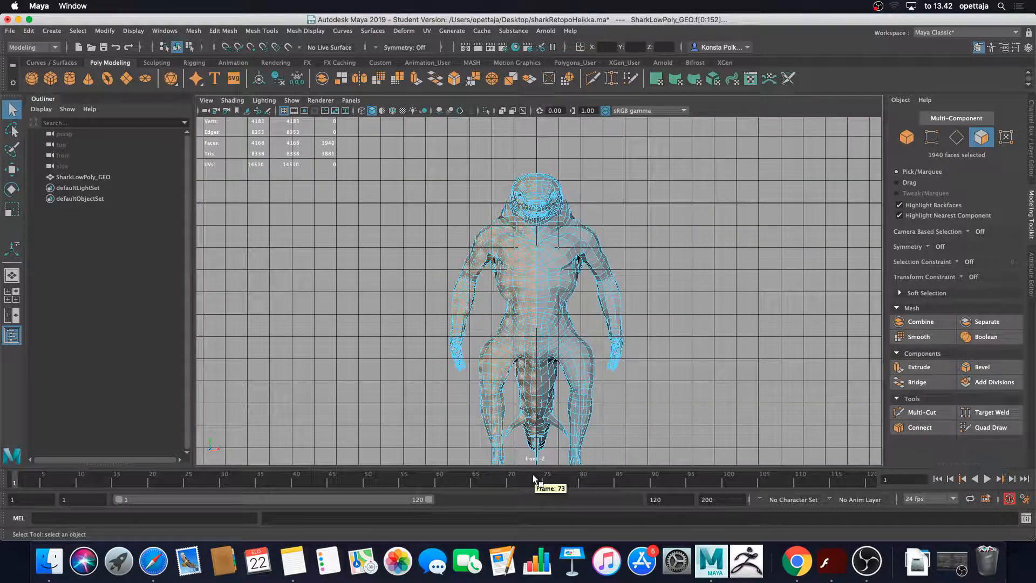
key("Delete")
Delete the leftover foot faces on the removed half of the body
scroll(538, 297, "up", 6)
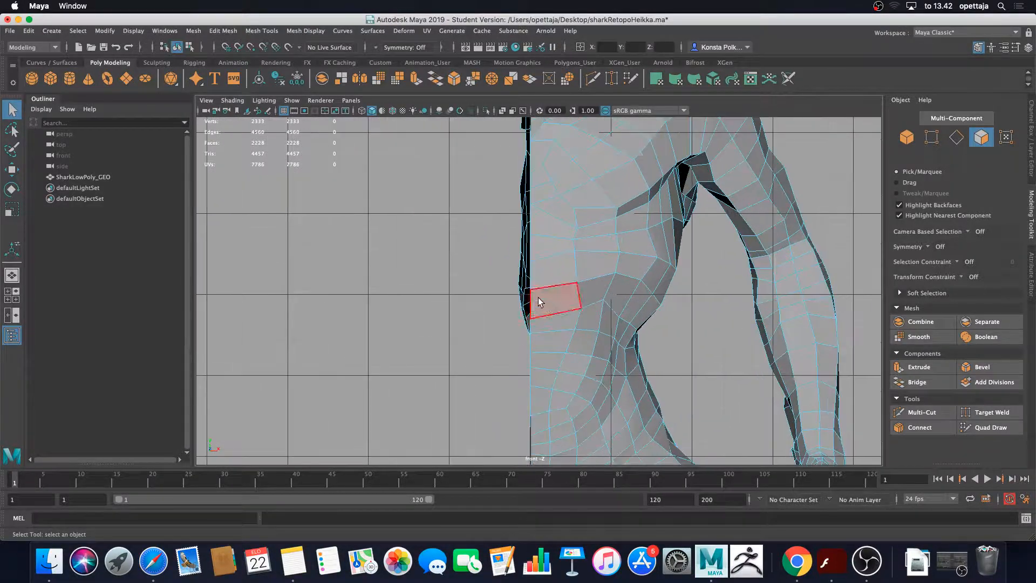
left_click_drag(469, 225, 459, 377, "alt")
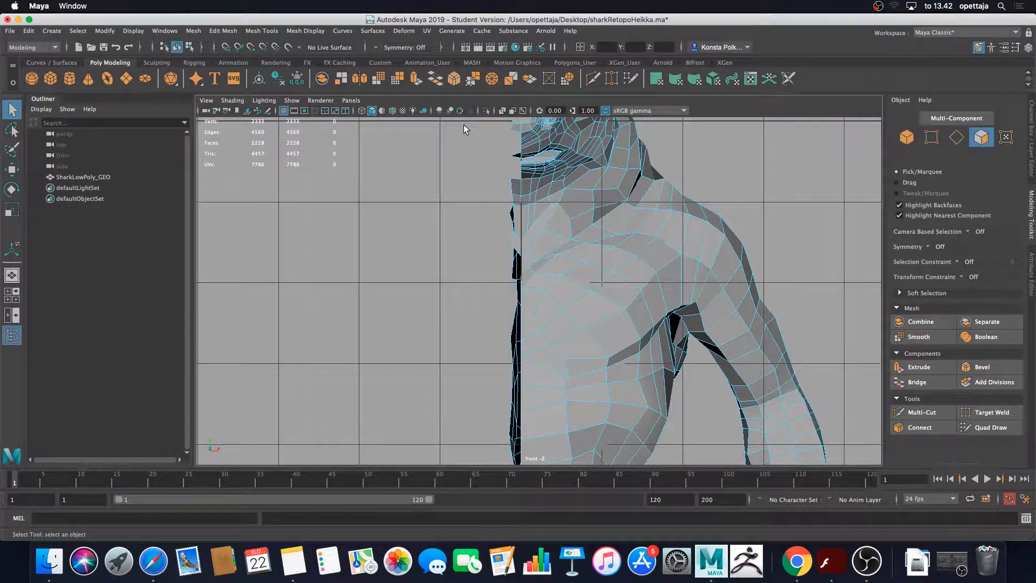
middle_click_drag(465, 129, 454, 178, "alt")
scroll(463, 214, "down", 8)
middle_click_drag(490, 271, 484, 207, "alt")
middle_click_drag(464, 350, 467, 235, "alt")
left_click_drag(433, 310, 504, 389)
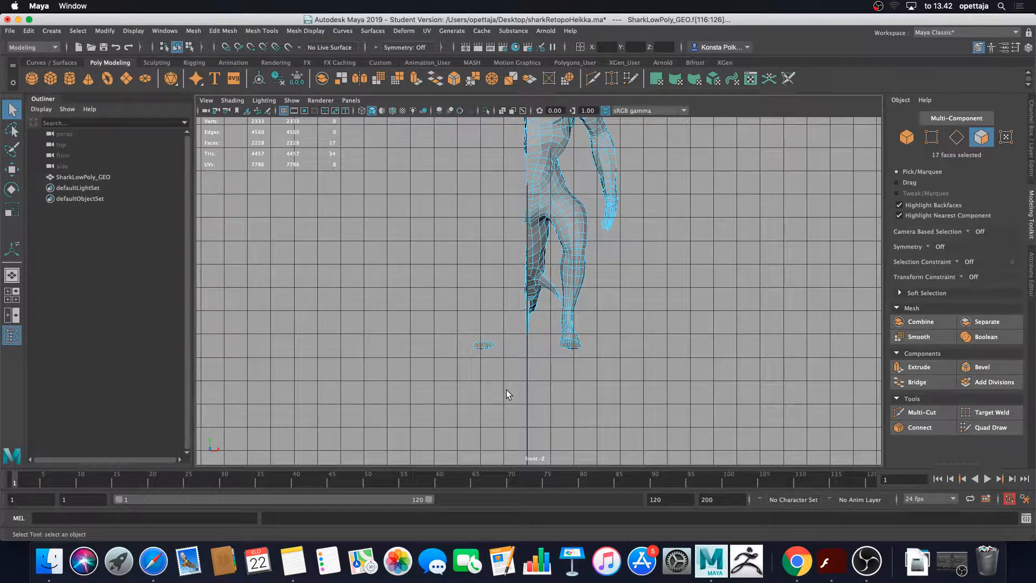
key("Delete")
scroll(507, 378, "up", 10)
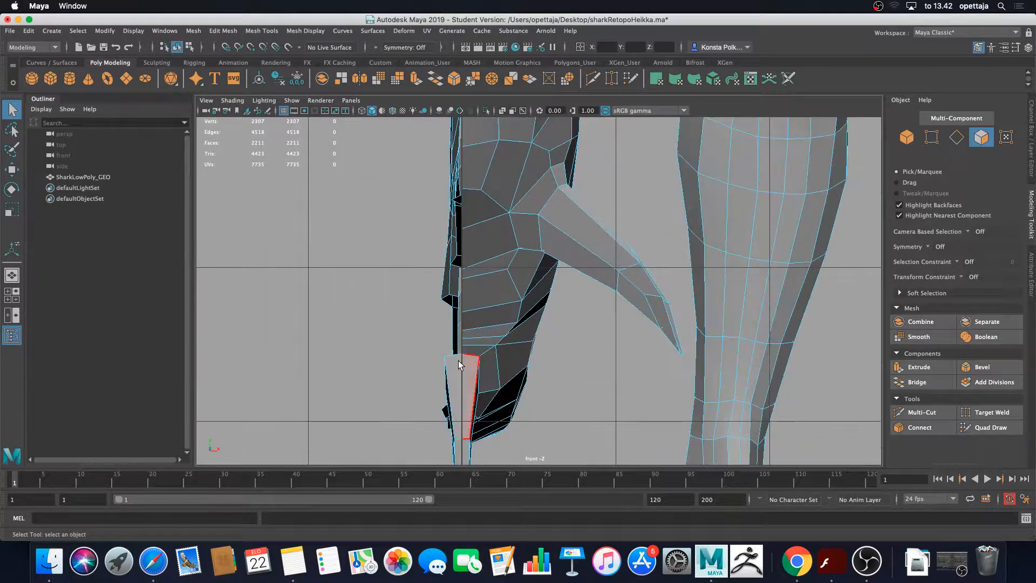
Delete the faces left across the centre line on the lower tail fin, down to its tip
right_click_drag(458, 360, 499, 252, "alt")
left_click_drag(506, 381, 507, 382)
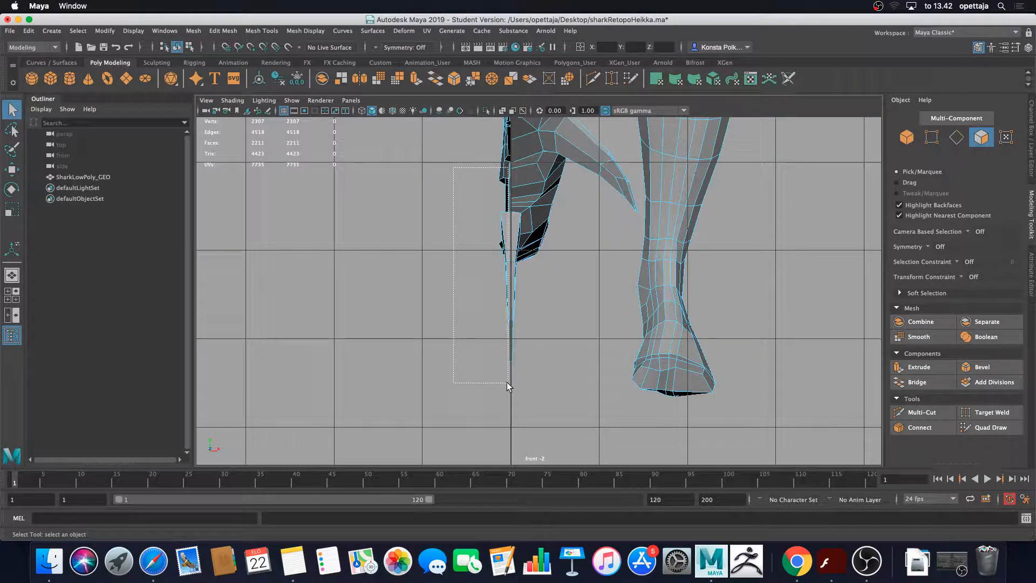
key("Delete")
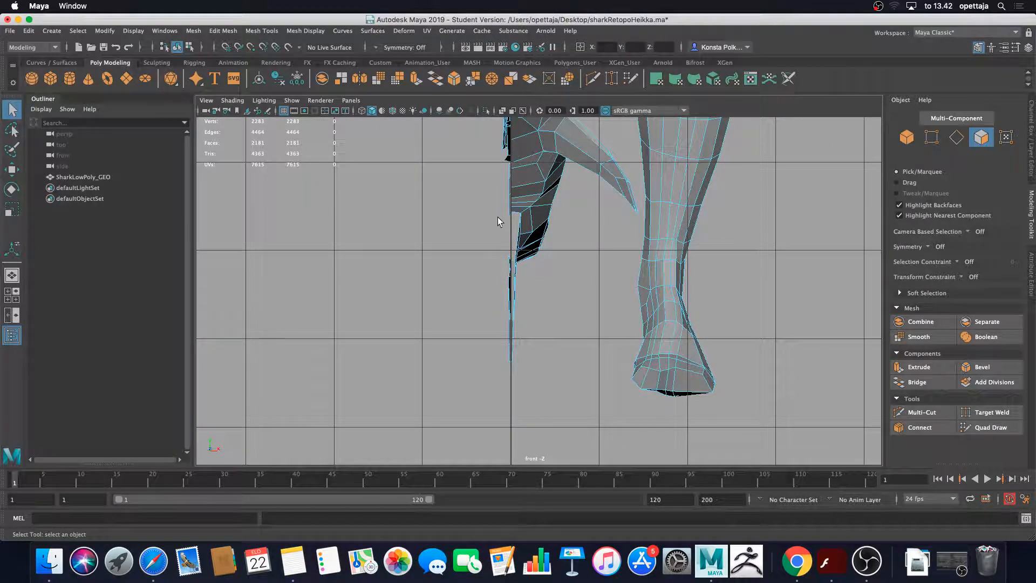
right_click_drag(497, 217, 575, 462, "alt")
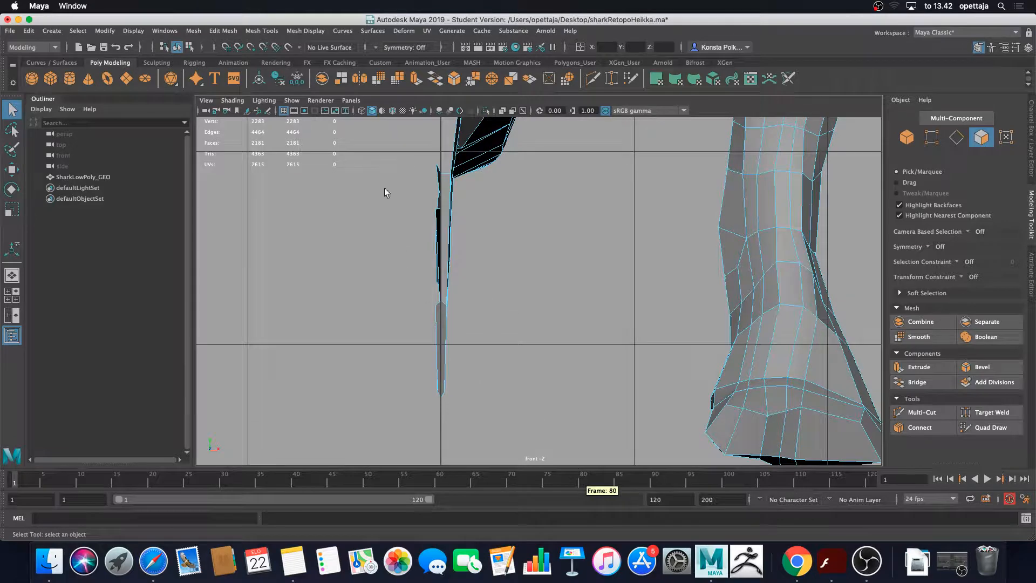
left_click_drag(437, 426, 438, 428)
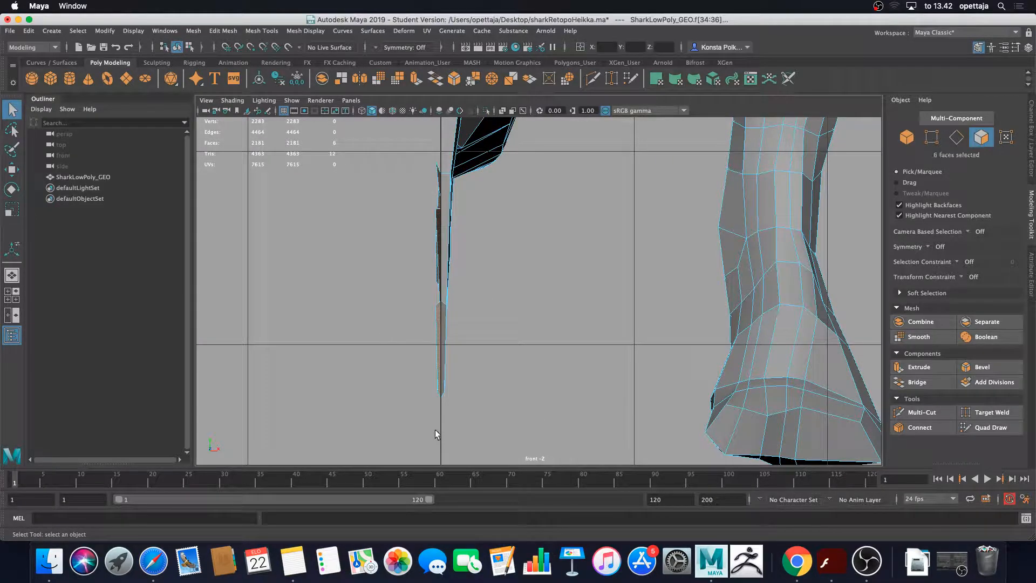
key("Delete")
Delete the leftover faces past the centre line along the middle and upper parts of the tail
middle_click_drag(458, 140, 484, 402, "alt")
mouse_move(432, 229)
middle_mouse_down("alt")
mouse_move(444, 218)
mouse_move(438, 247)
middle_mouse_up("alt")
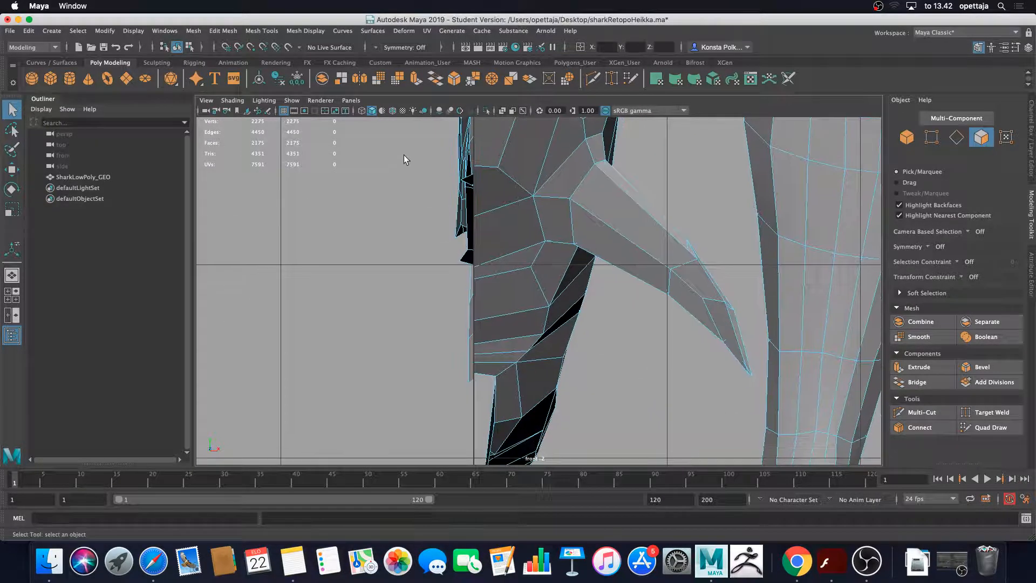
left_click_drag(463, 416, 472, 421)
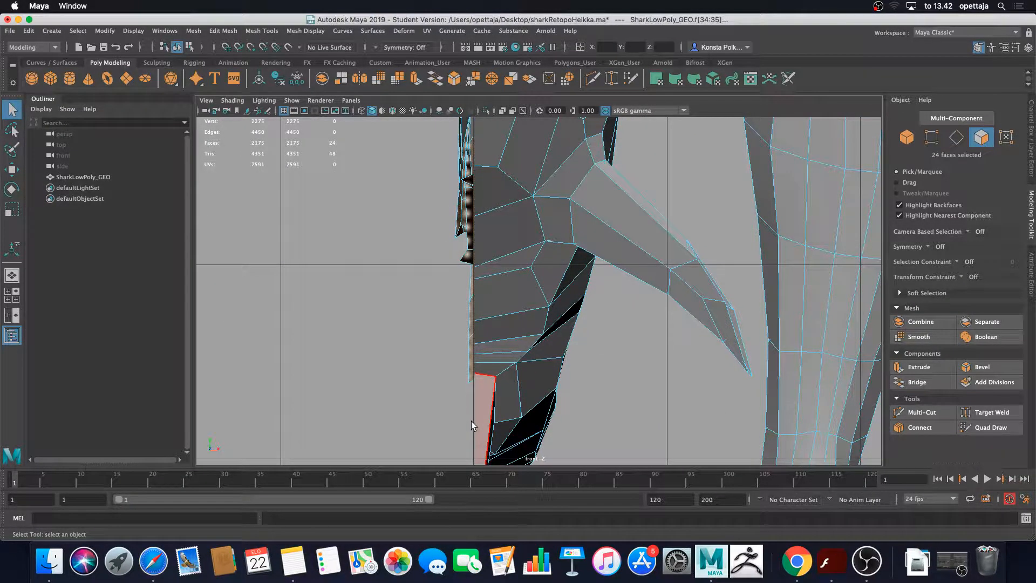
key("Delete")
right_click_drag(383, 163, 458, 471, "alt")
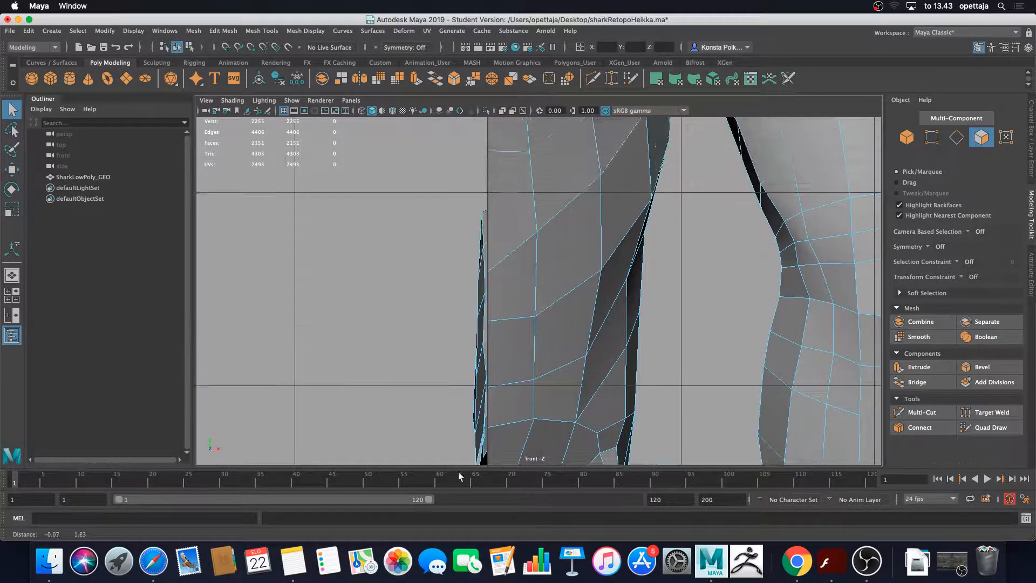
middle_click_drag(458, 471, 430, 193, "alt")
left_click_drag(426, 127, 471, 445)
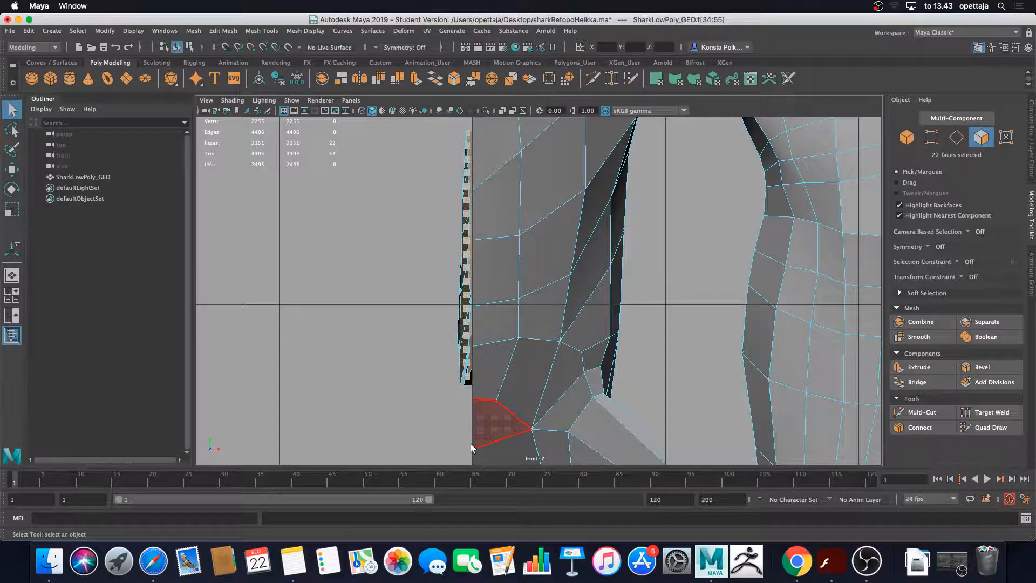
key("Delete")
Delete the leftover faces past the centre line at the pelvis and along the back of the torso
scroll(465, 189, "down", 10)
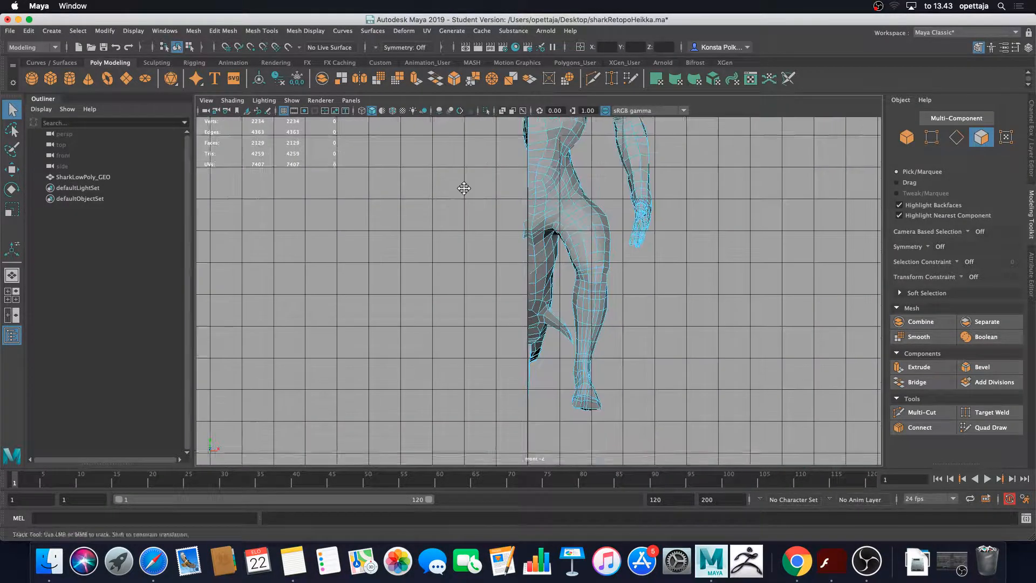
scroll(459, 232, "up", 4)
left_click_drag(401, 189, 457, 355)
key("Delete")
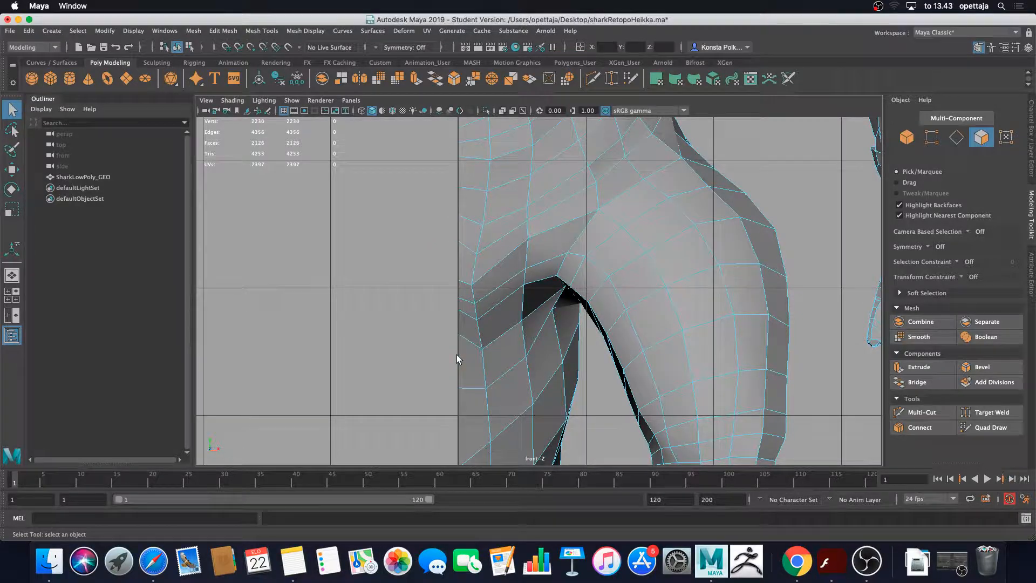
scroll(432, 159, "down", 6)
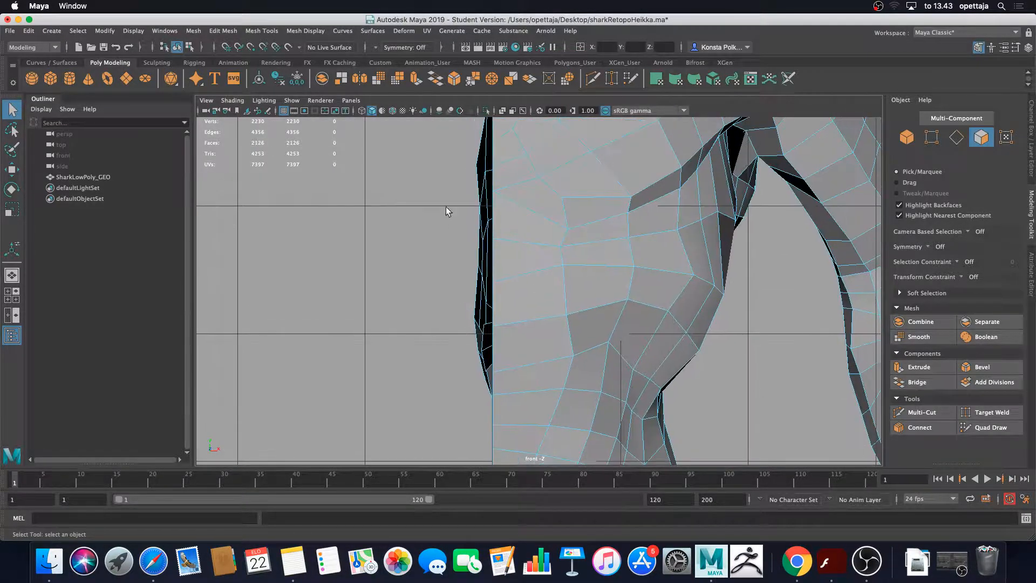
left_click_drag(444, 216, 393, 220, "alt")
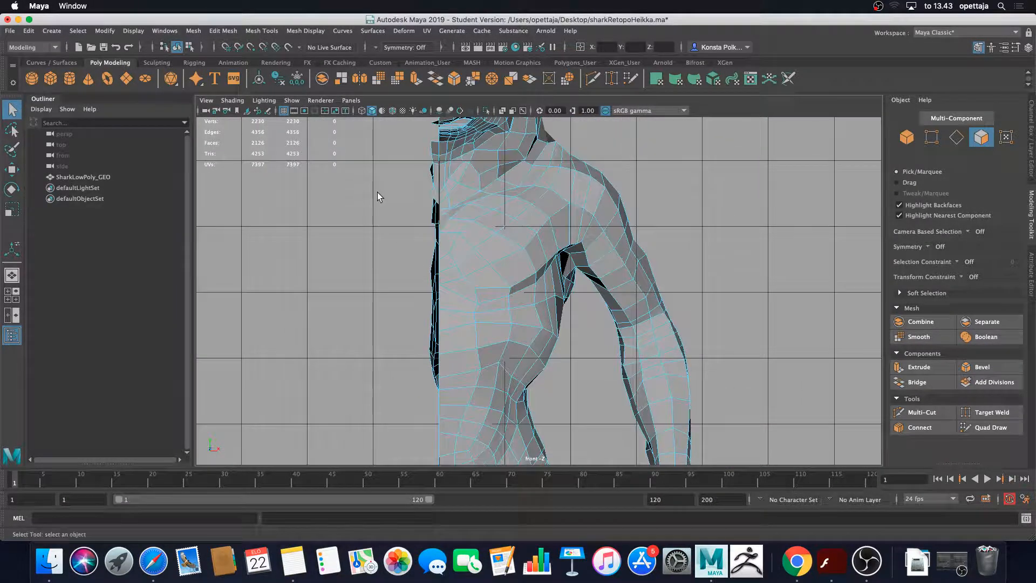
left_click_drag(430, 135, 436, 444)
key("Delete")
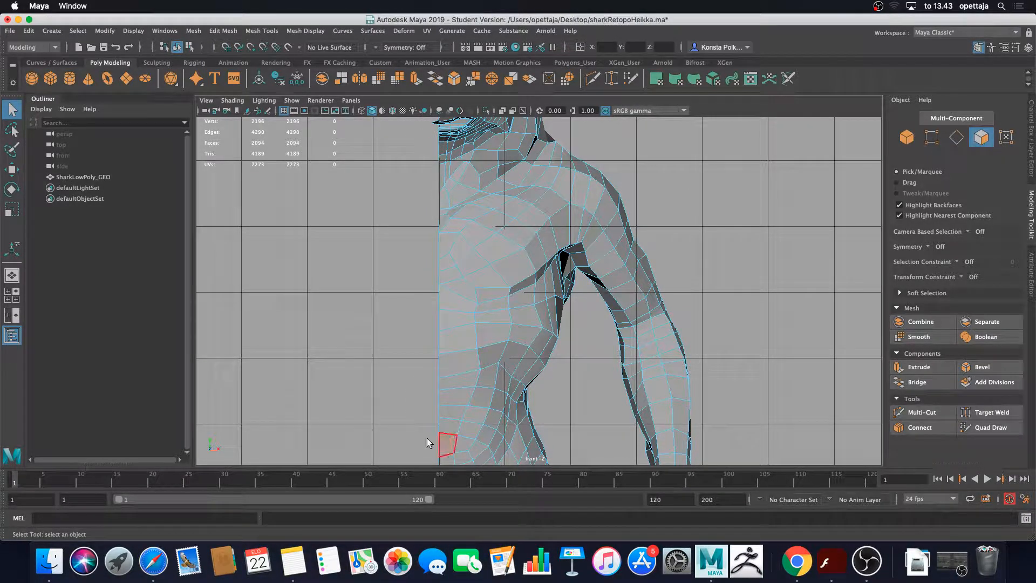
Delete the leftover faces past the centre line on the snout and mouth of the shark's head
middle_click_drag(419, 162, 425, 291, "alt")
right_click_drag(427, 276, 499, 287, "alt")
middle_click_drag(456, 254, 549, 369, "alt")
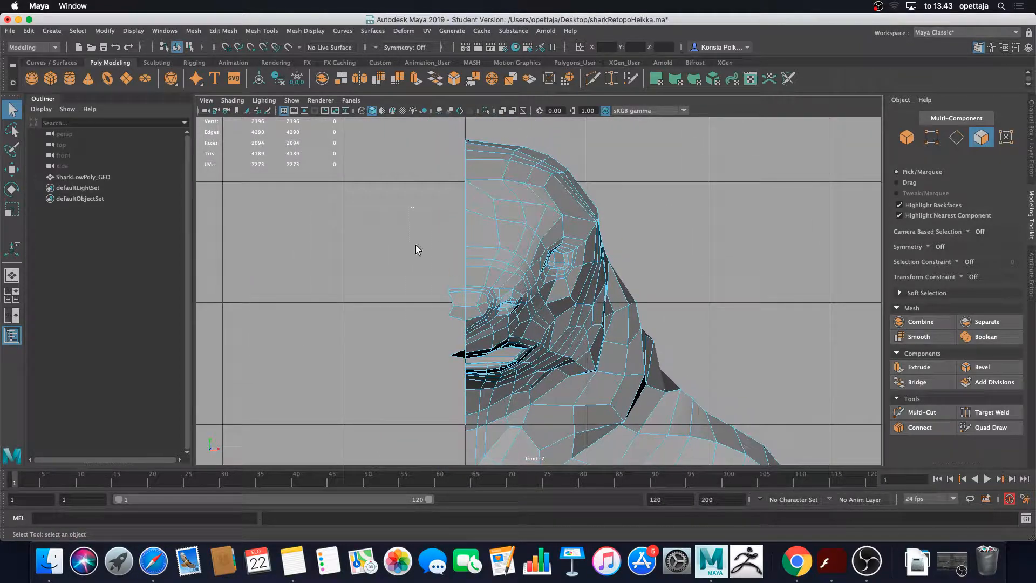
left_click_drag(459, 380, 461, 380)
key("Delete")
Return the half shark to object mode and show it in the maximised perspective view
scroll(493, 232, "down", 5)
right_click_drag(529, 281, 578, 262)
key("space")
key("space")
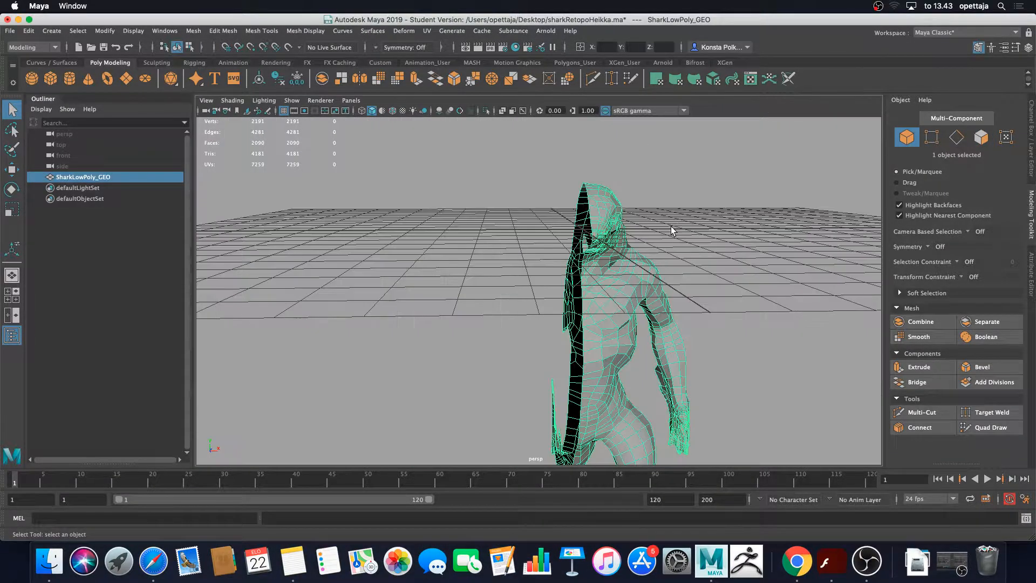
left_click_drag(542, 270, 602, 227, "alt")
scroll(555, 231, "down", 5)
scroll(602, 228, "down", 5)
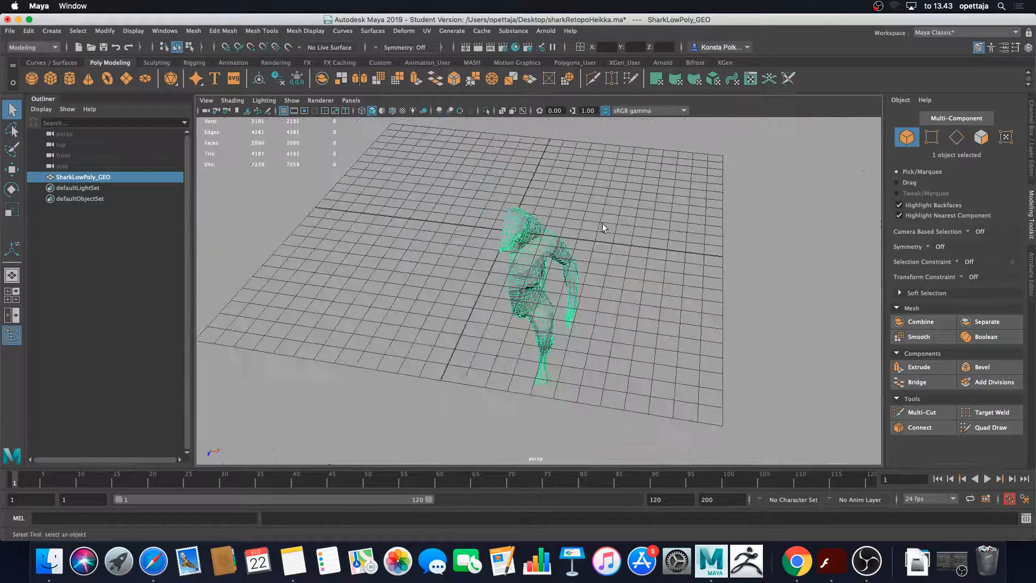
right_click(524, 242)
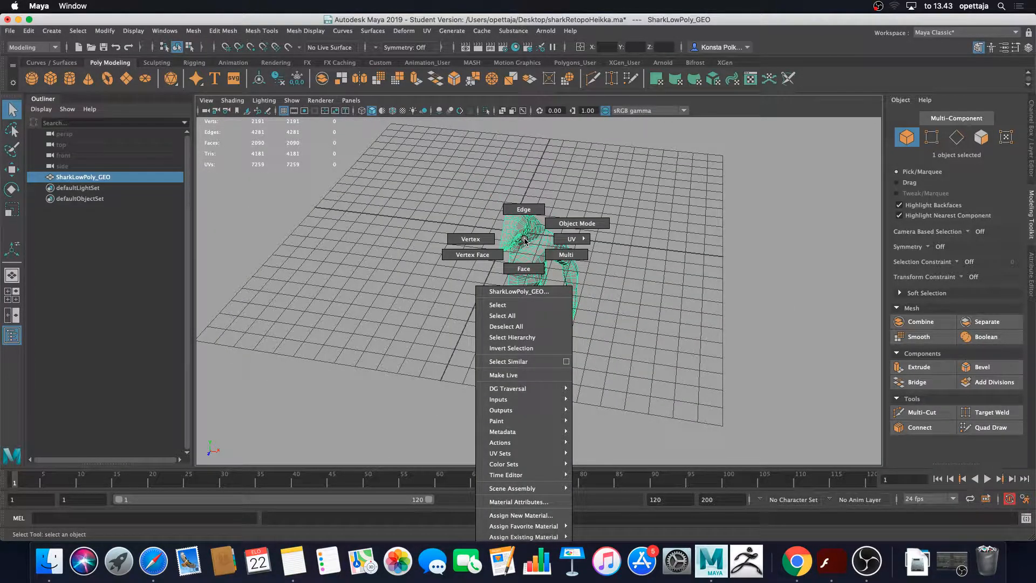
left_click(561, 222)
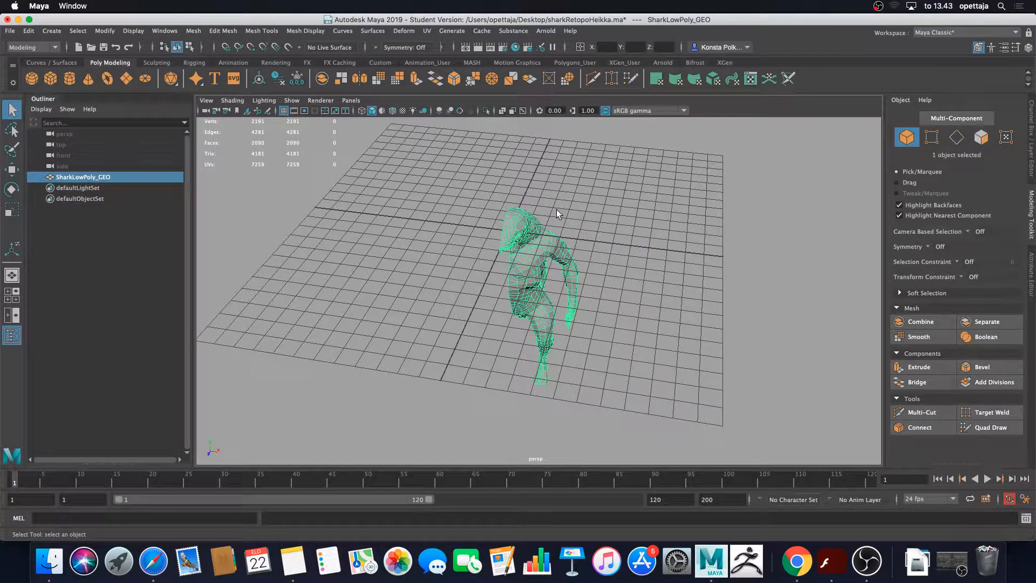
Mirror the half body as a copy across the world X axis, combined with the original and with border vertices merged
key("space")
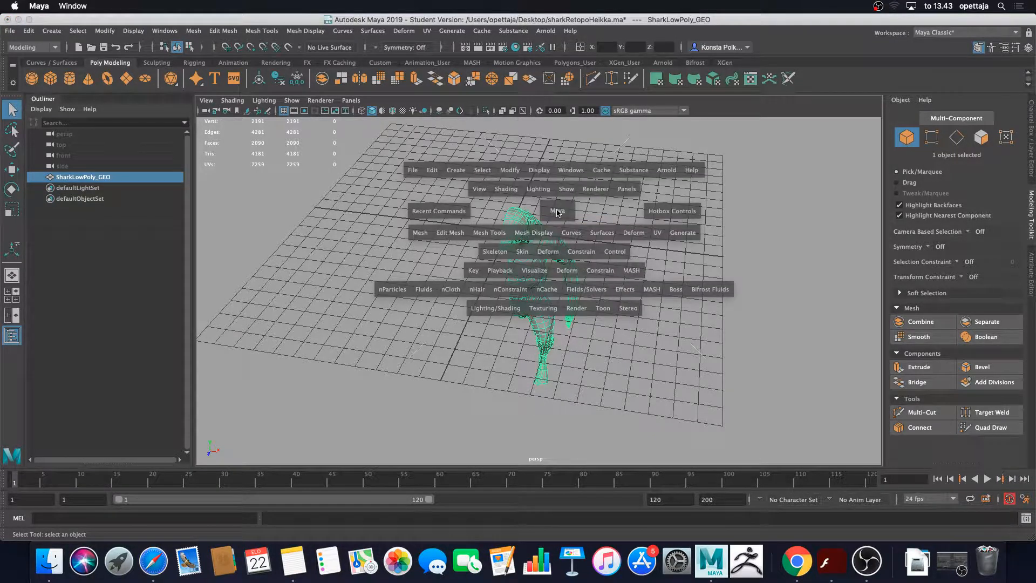
left_click(420, 234)
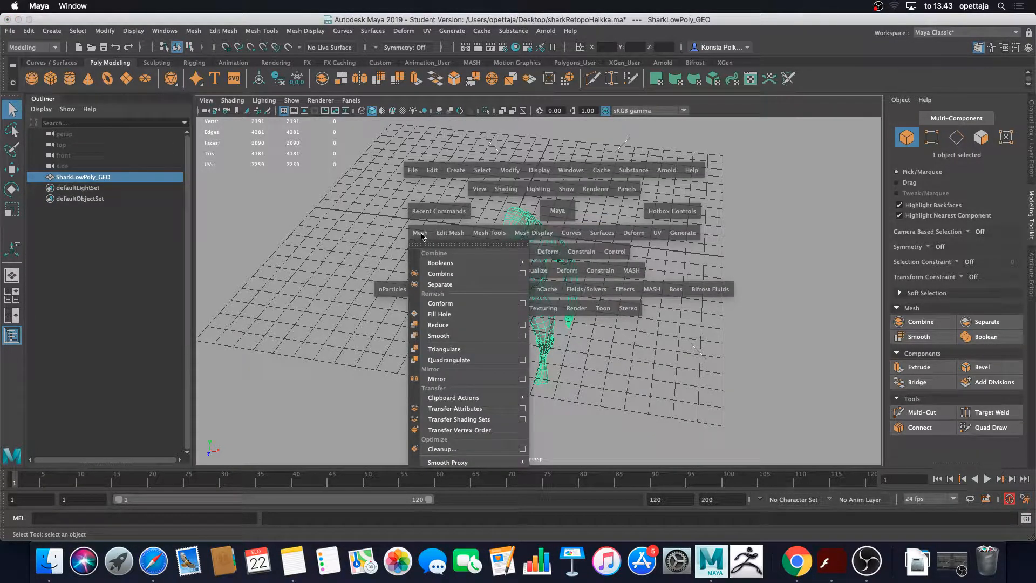
left_click(523, 380)
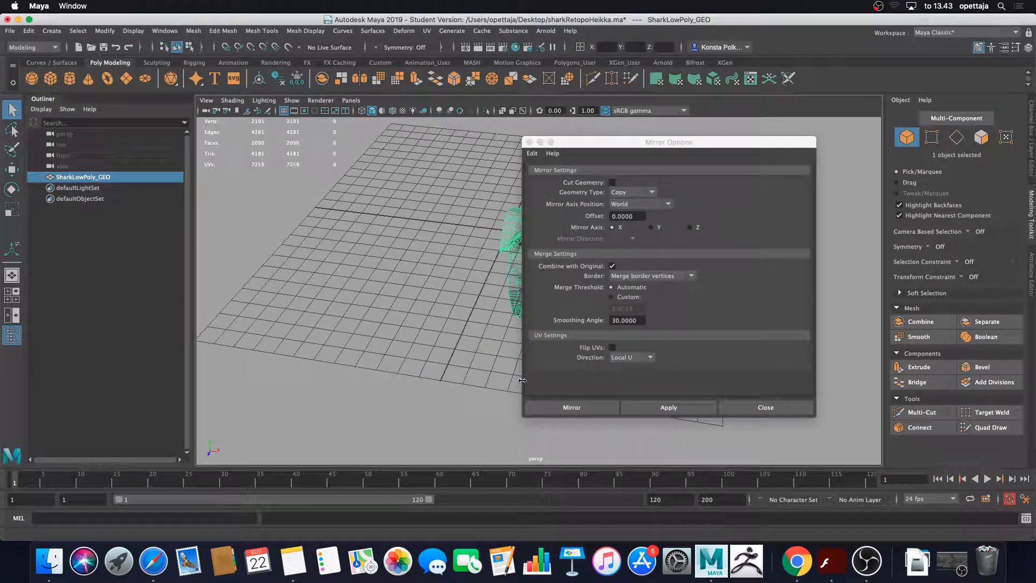
left_click_drag(682, 142, 778, 126)
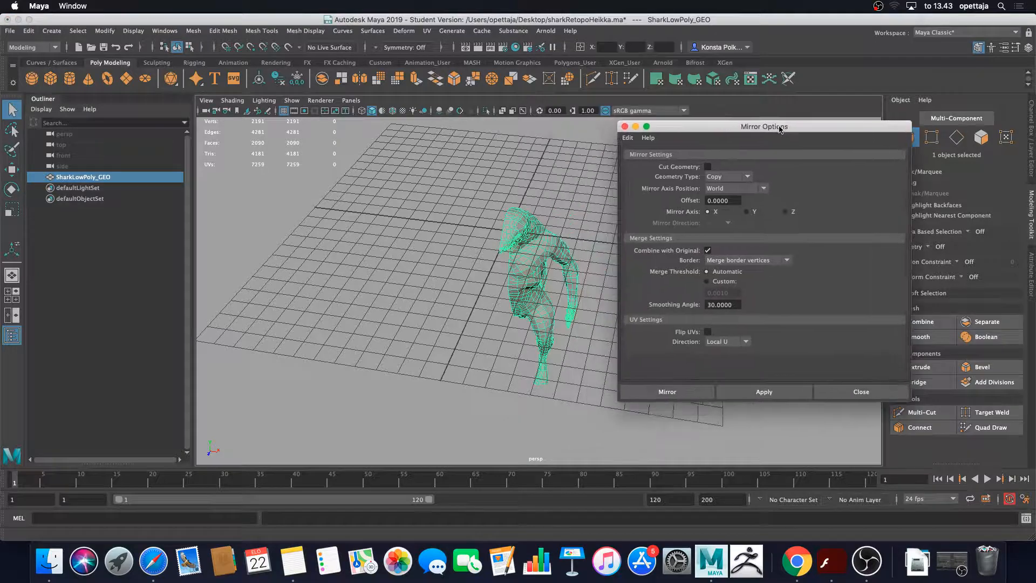
left_click(757, 392)
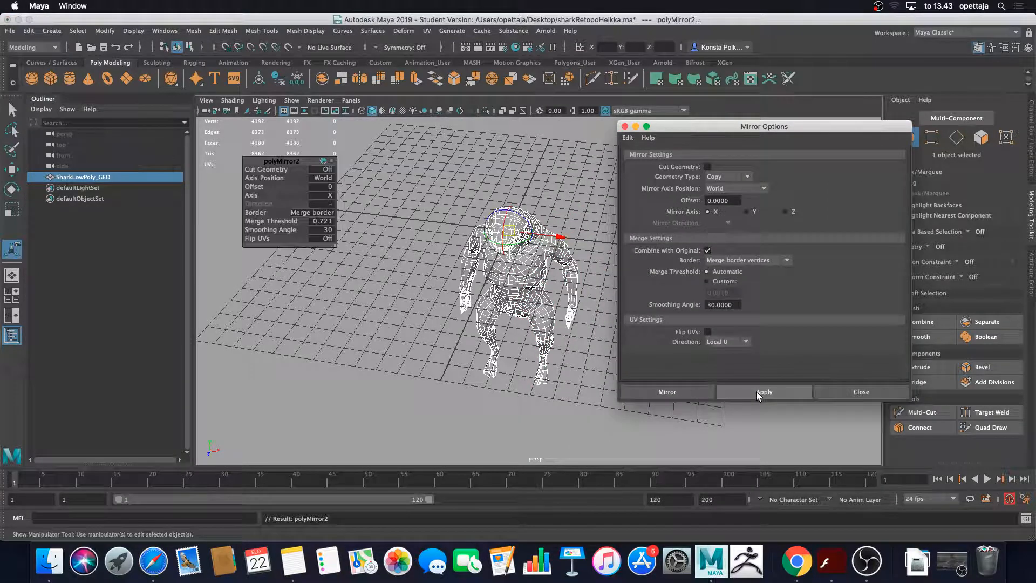
scroll(504, 345, "up", 8)
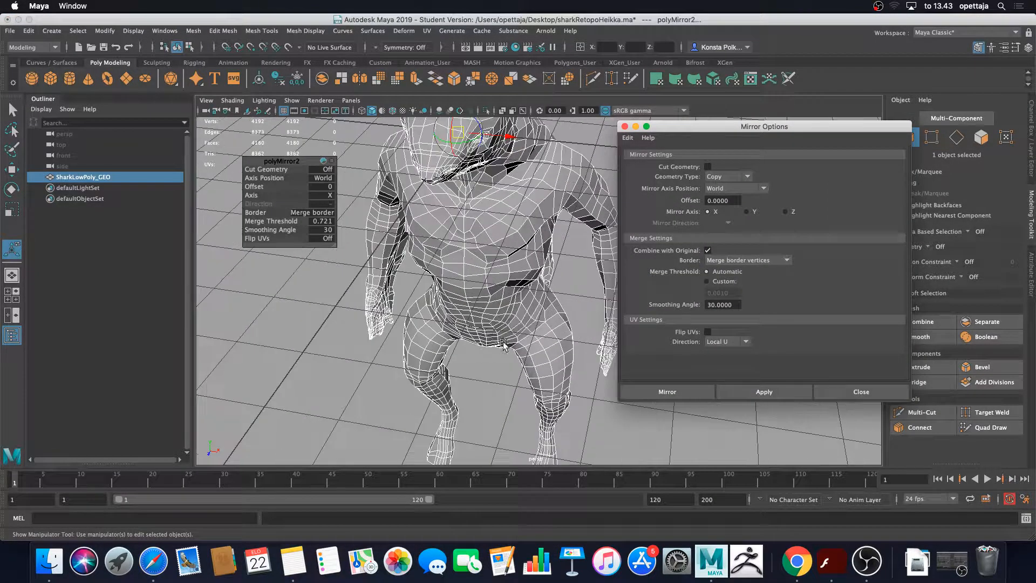
middle_click_drag(478, 324, 468, 385, "alt")
left_click_drag(469, 384, 511, 351, "alt")
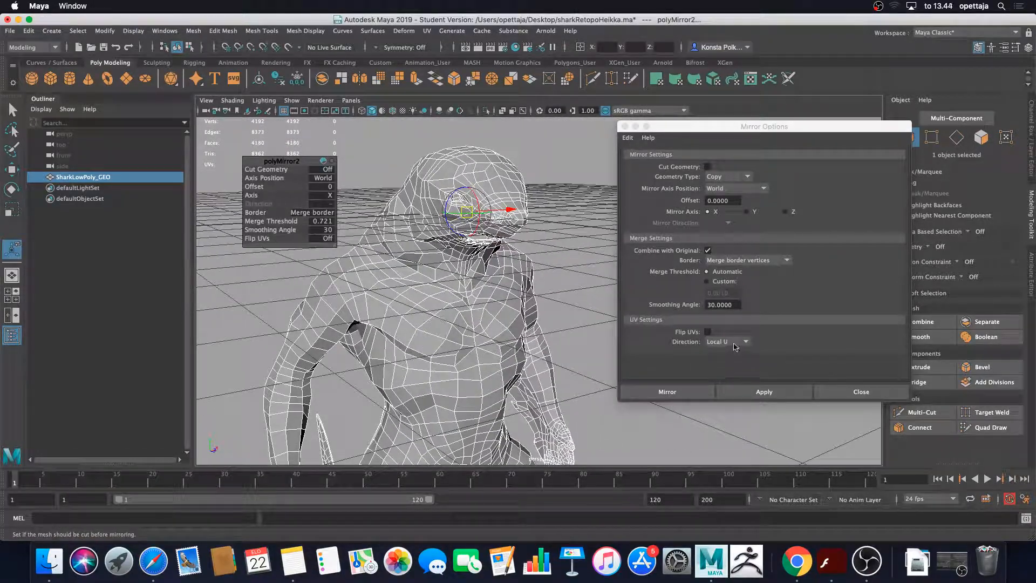
left_click(871, 392)
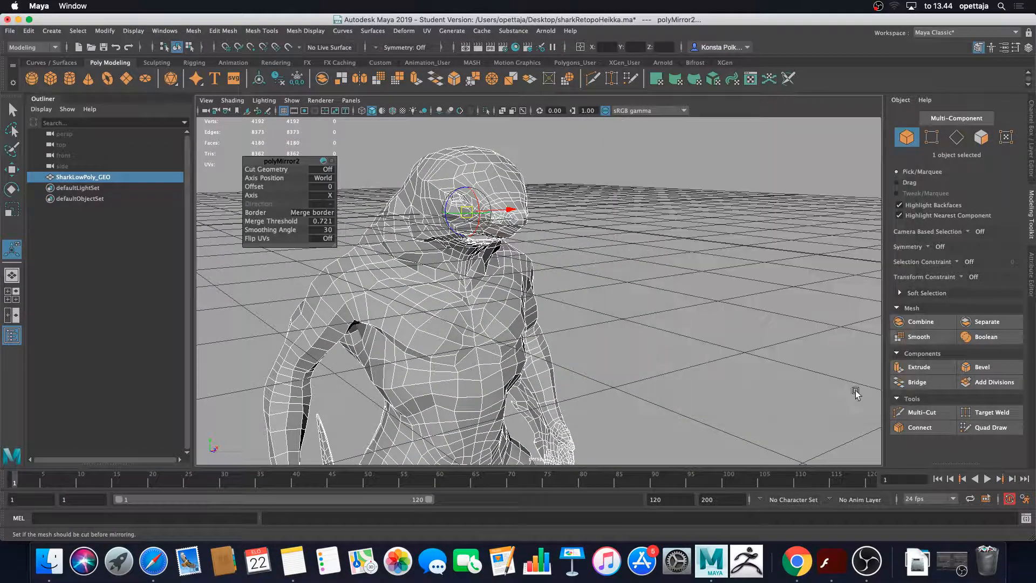
Examine the mirrored head and mouth up close and leave the mirror manipulator for object mode
left_click(624, 294)
left_click(502, 217)
scroll(503, 217, "up", 4)
scroll(502, 218, "up", 3)
middle_click_drag(502, 217, 671, 291, "alt")
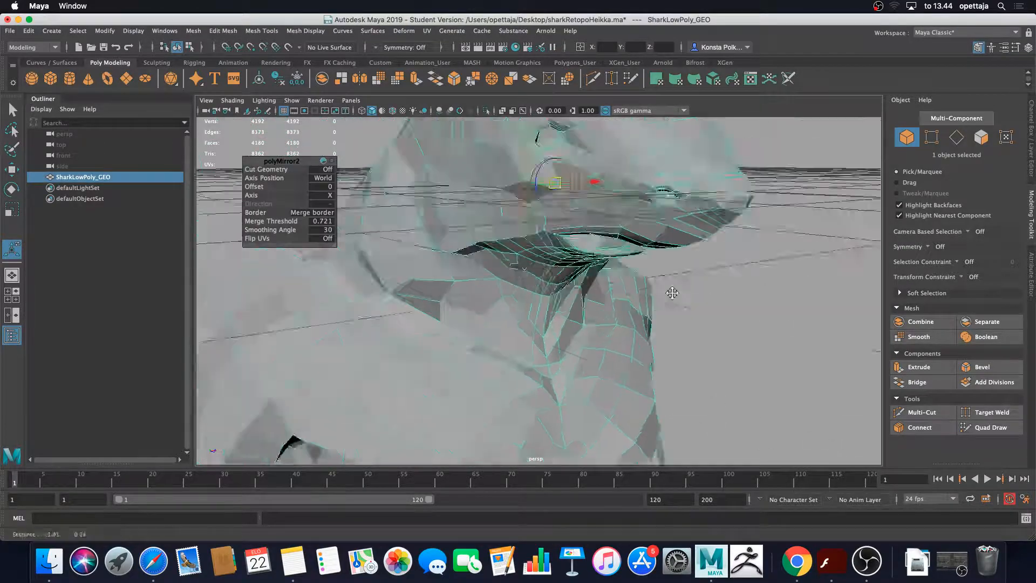
scroll(671, 292, "down", 3)
left_click_drag(671, 291, 549, 208, "alt")
right_click(548, 206)
right_click_drag(549, 206, 607, 188)
left_click(675, 183)
Reselect the whole shark mesh and save the scene, accepting the student version notice
left_click_drag(674, 205, 532, 244, "alt")
left_click(519, 240)
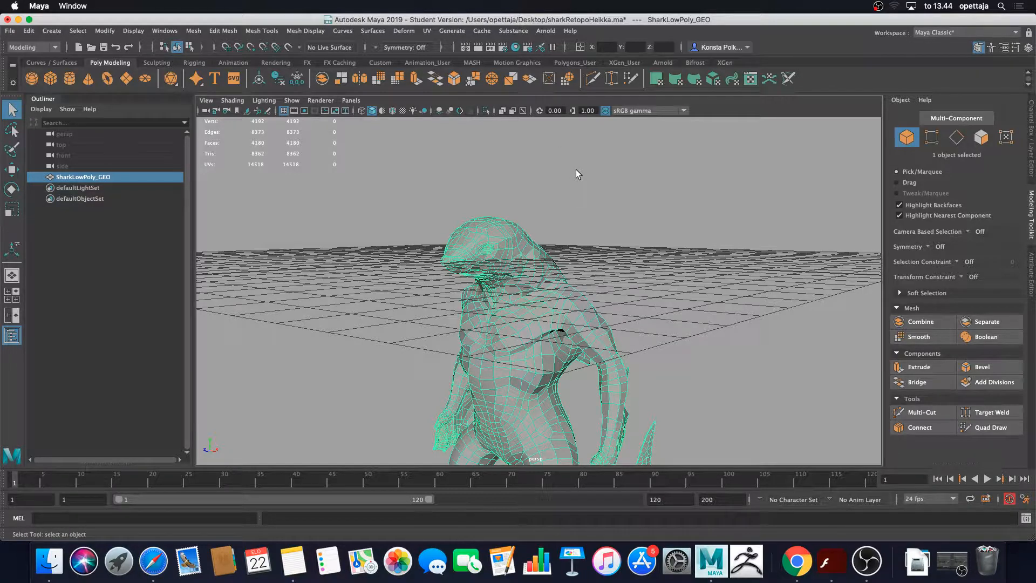
key("super+s")
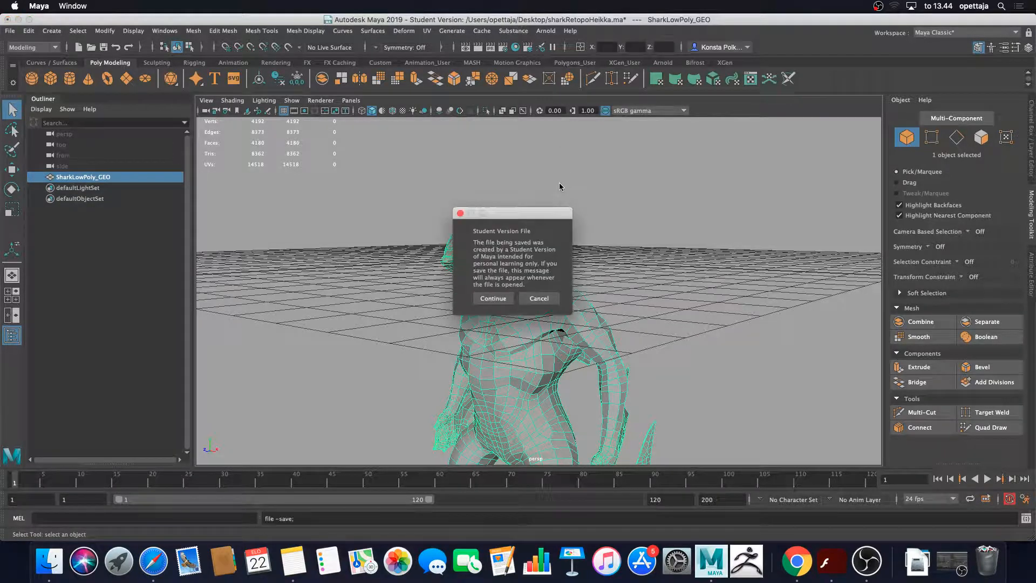
left_click(494, 303)
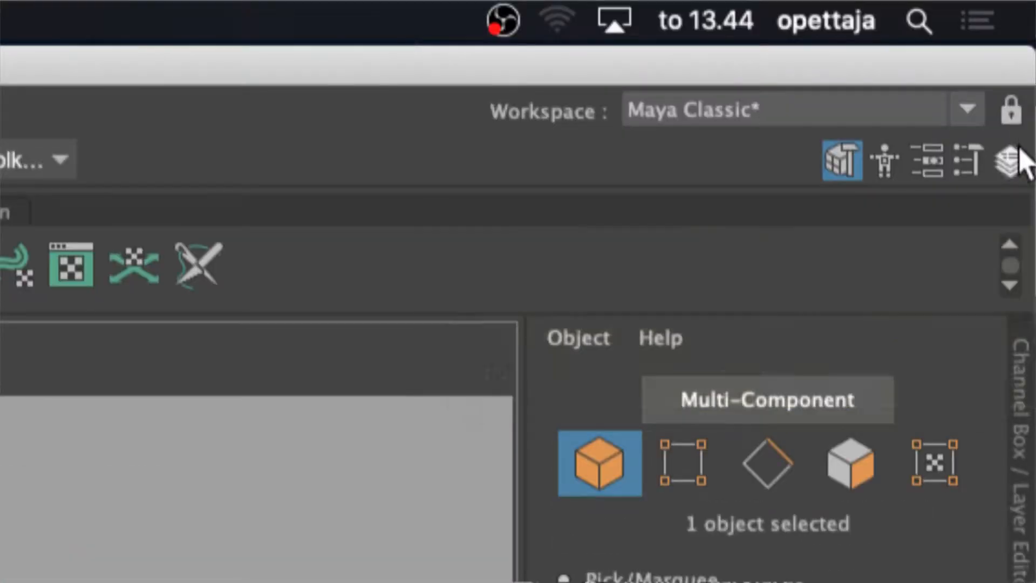
Show the Channel Box and look through the shark mesh's list of construction history inputs
left_click(1018, 152)
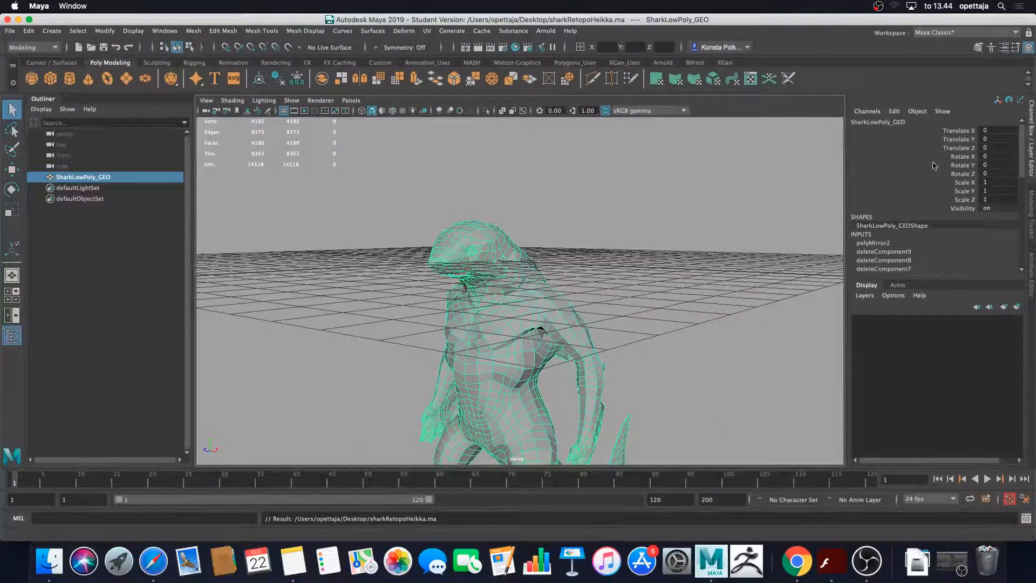
scroll(919, 221, "down", 3)
scroll(919, 220, "down", 5)
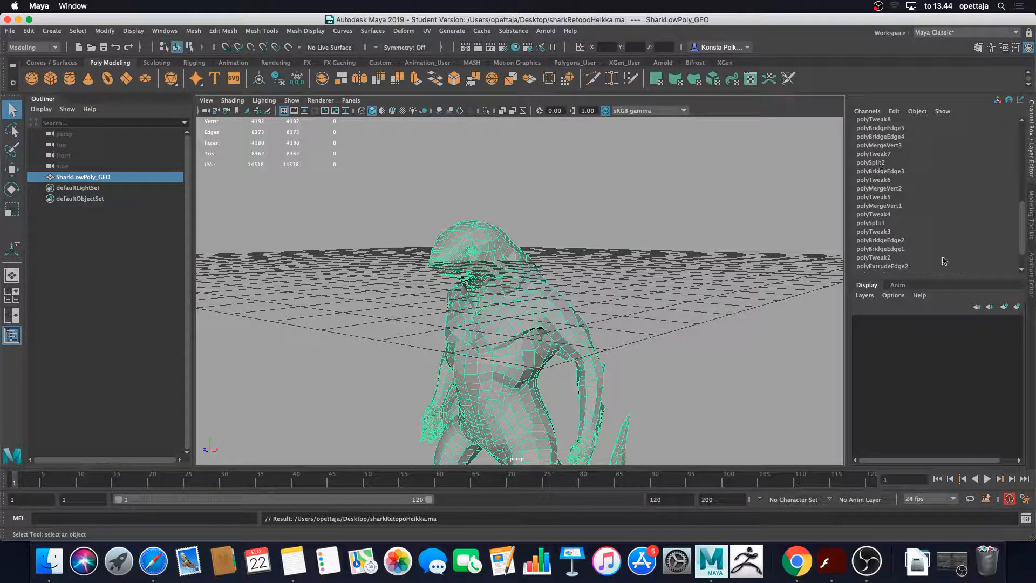
scroll(903, 148, "up", 8)
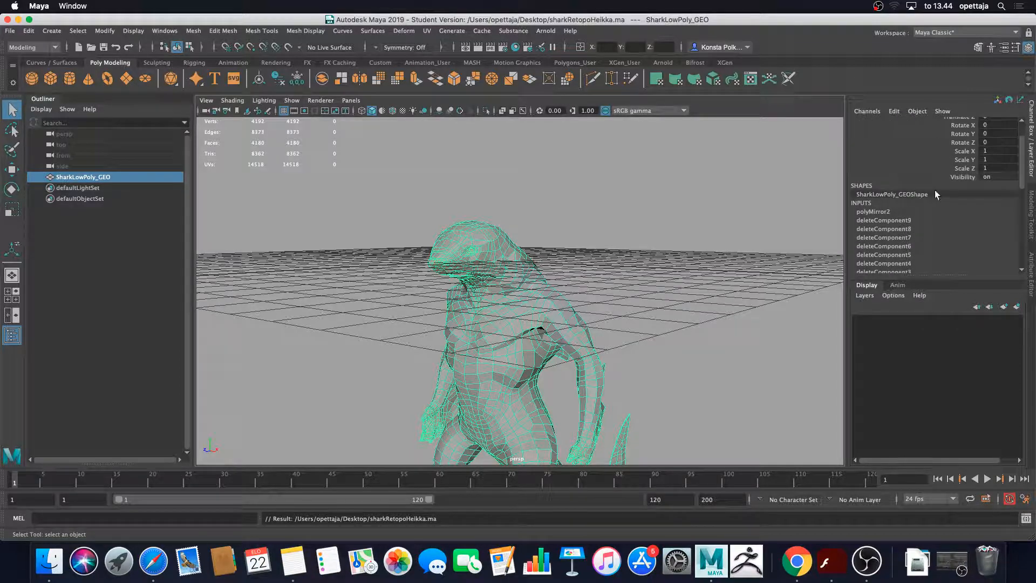
Delete the construction history of the selected shark mesh
left_click(28, 31)
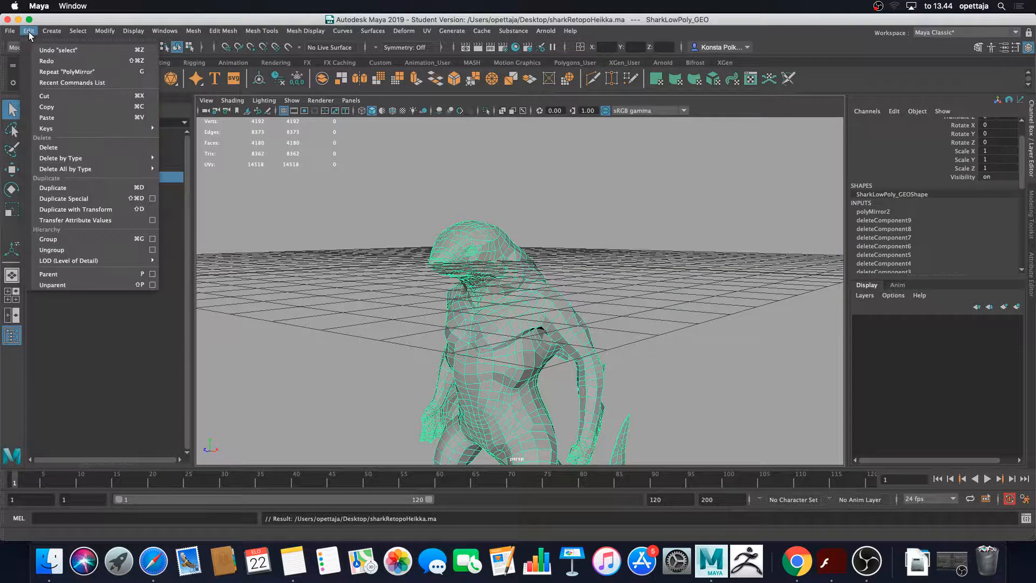
mouse_move(86, 158)
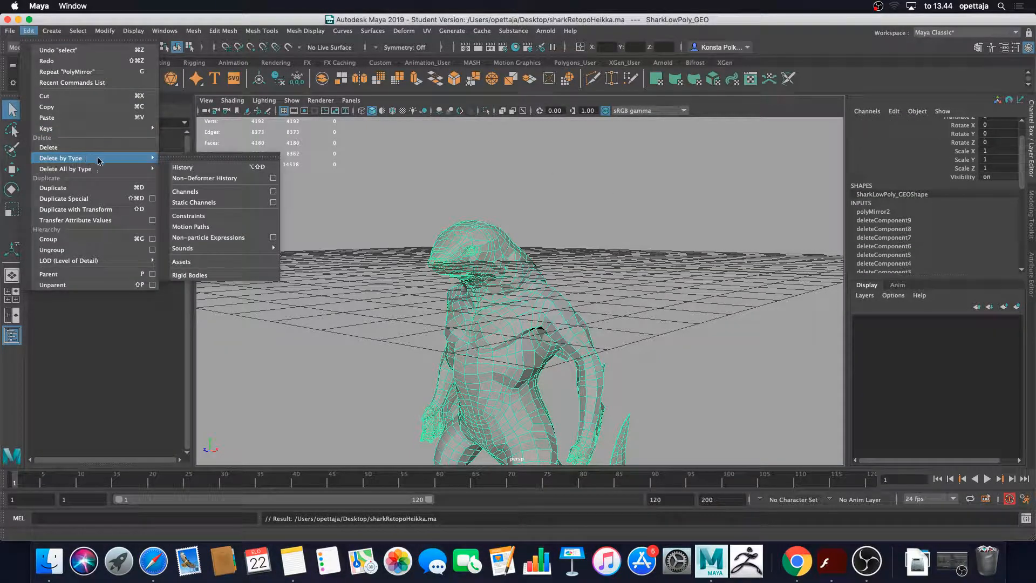
left_click(210, 168)
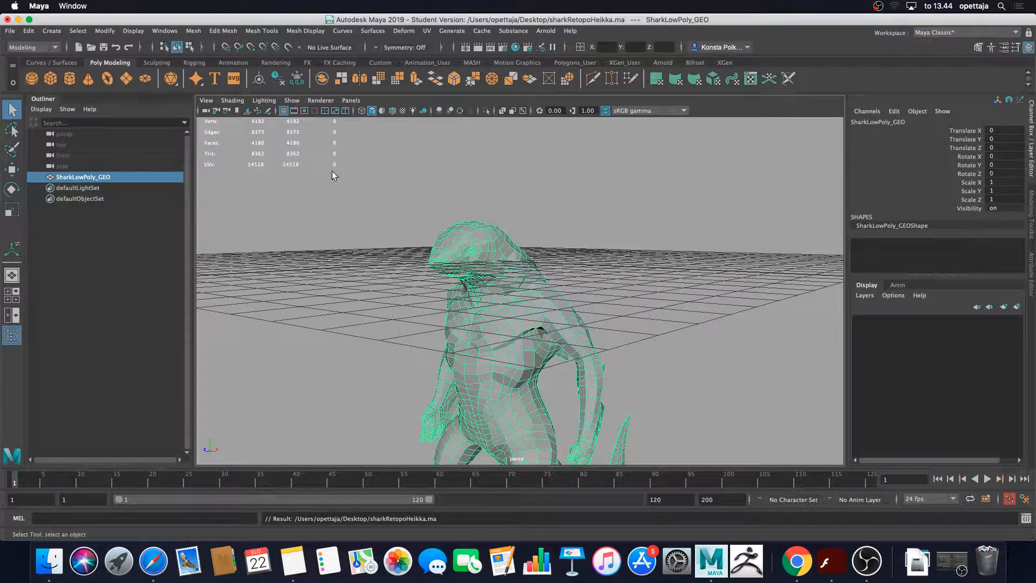
Hide the grid in the perspective view
left_click_drag(560, 305, 556, 286, "alt")
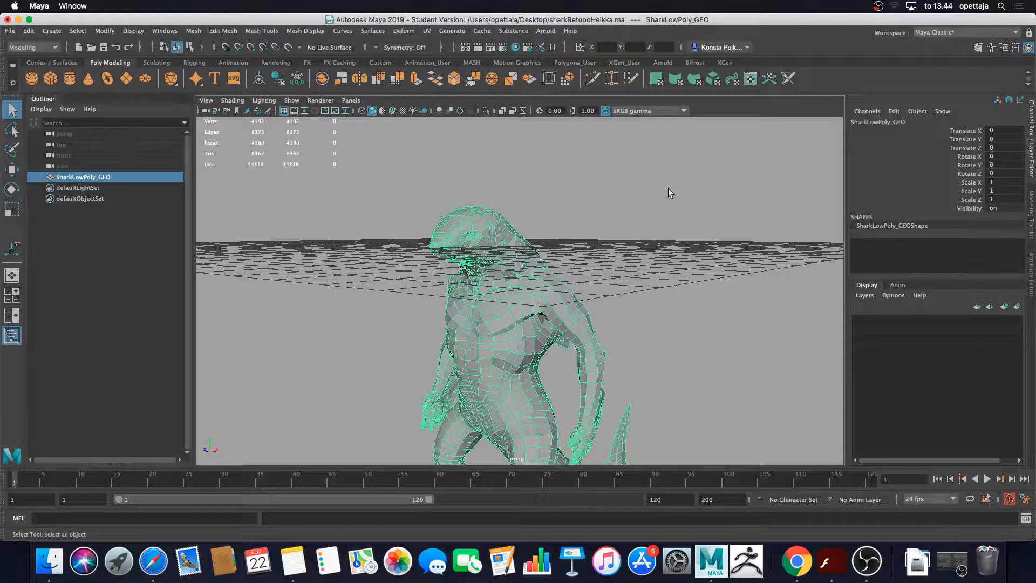
left_click_drag(564, 284, 474, 236, "alt")
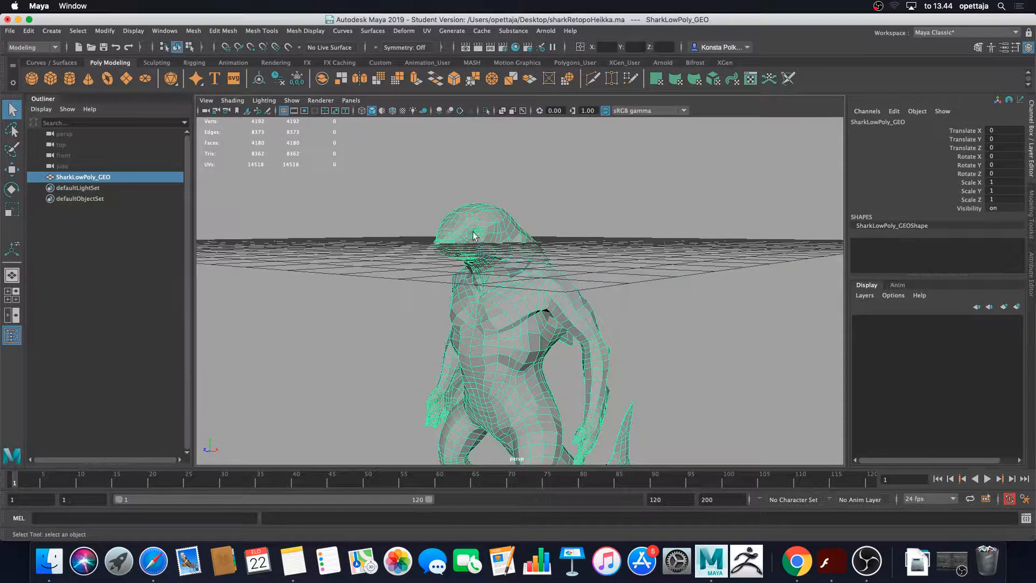
left_click_drag(287, 110, 407, 201, "alt")
scroll(489, 188, "down", 5)
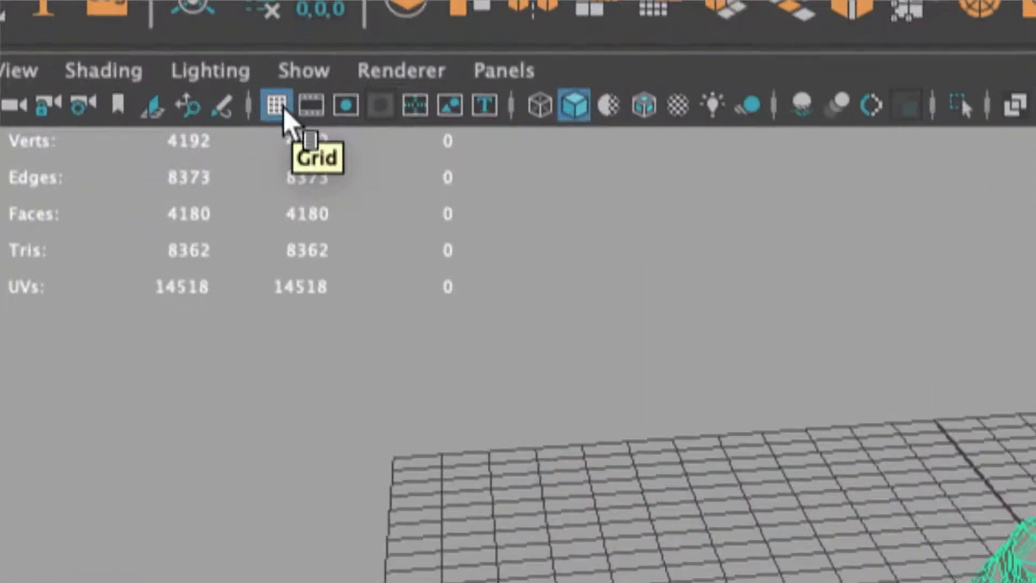
left_click(278, 106)
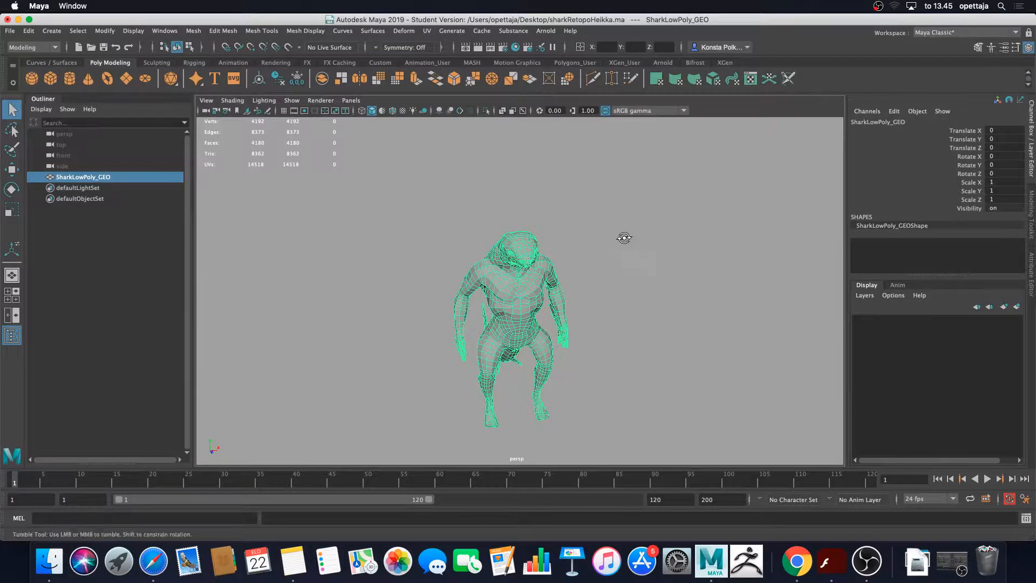
Return the shark to object mode, deselect it and examine its shaded back up close
left_click_drag(624, 236, 504, 258, "alt")
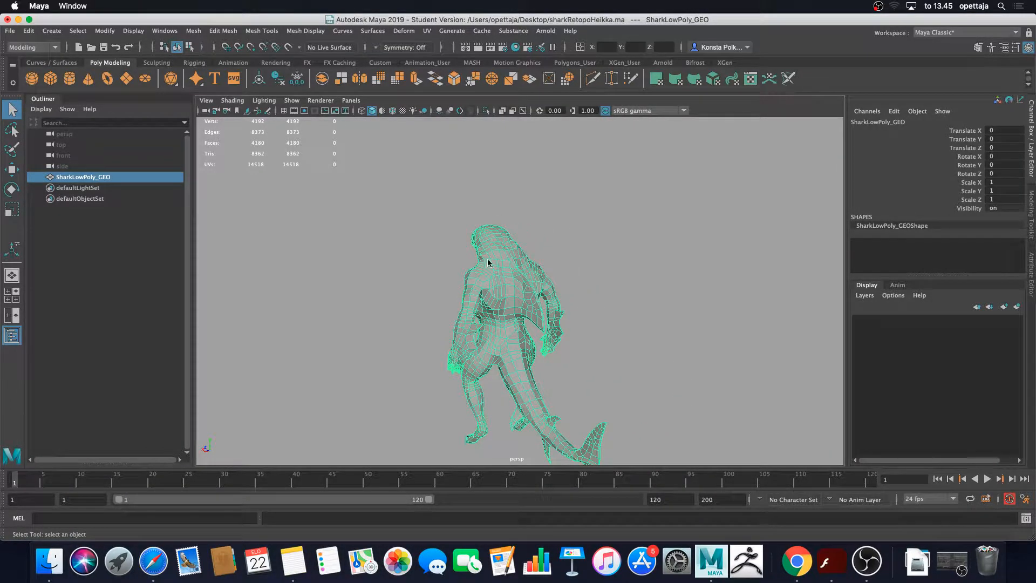
right_click_drag(486, 260, 533, 239)
left_click(574, 230)
scroll(566, 244, "up", 3)
scroll(568, 248, "up", 2)
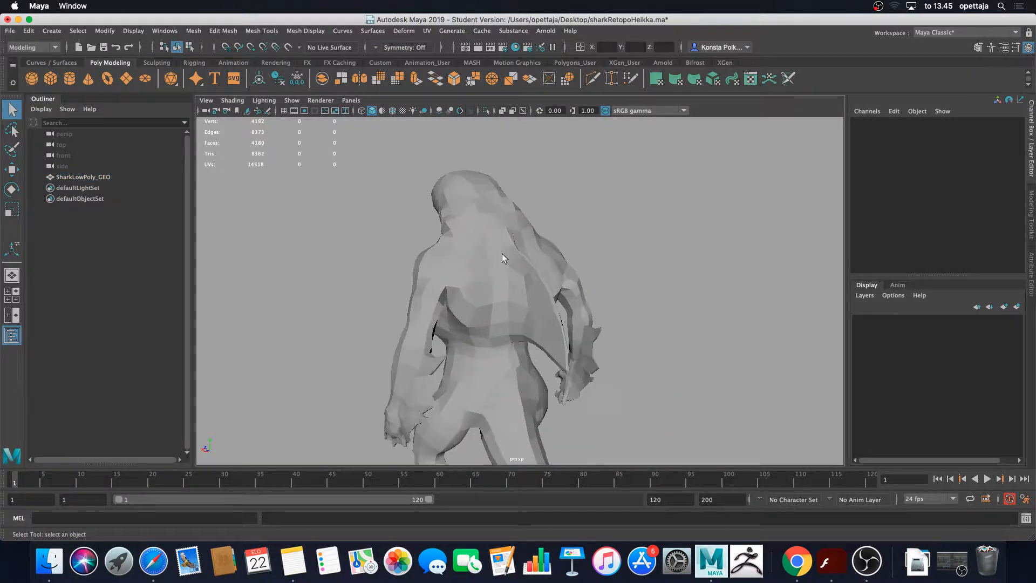
Select the shark mesh and switch to the UV Editing workspace
left_click(567, 277)
left_click(951, 34)
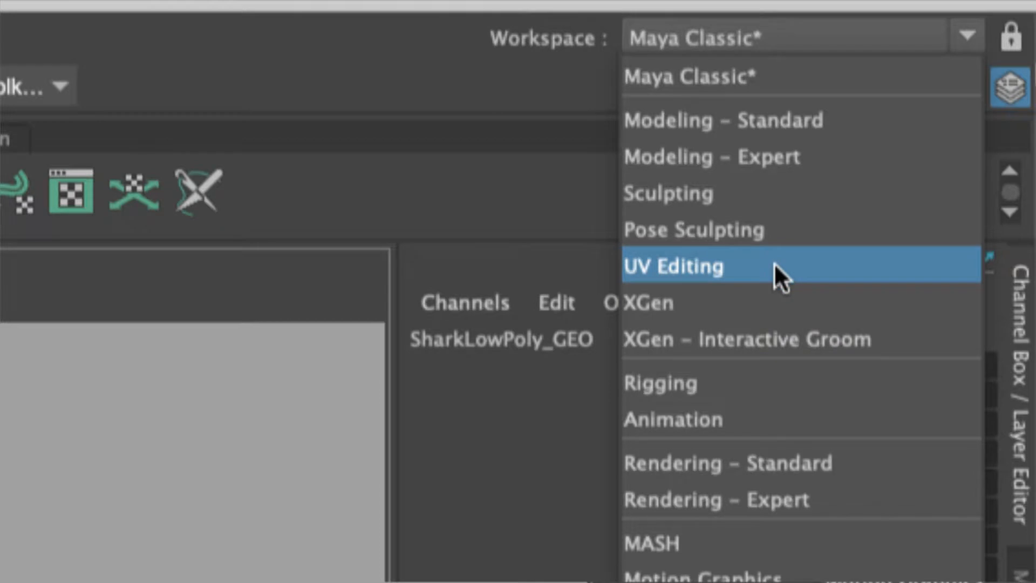
left_click(774, 262)
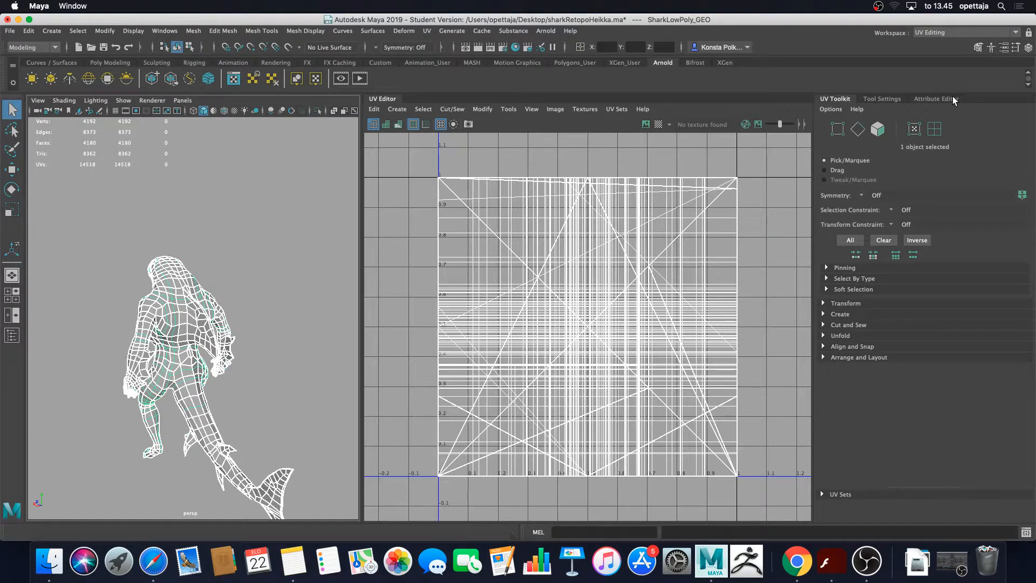
left_click(953, 561)
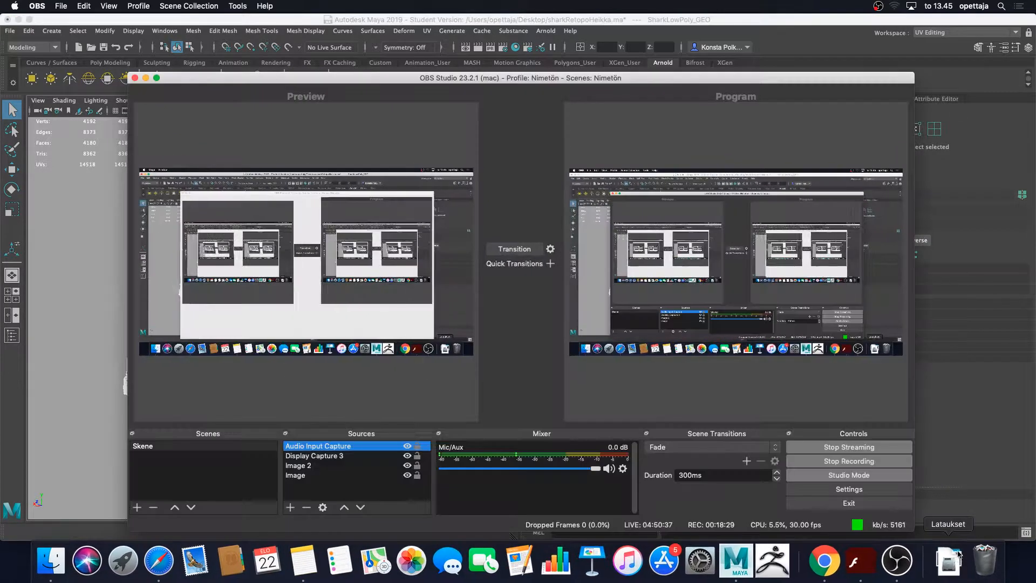